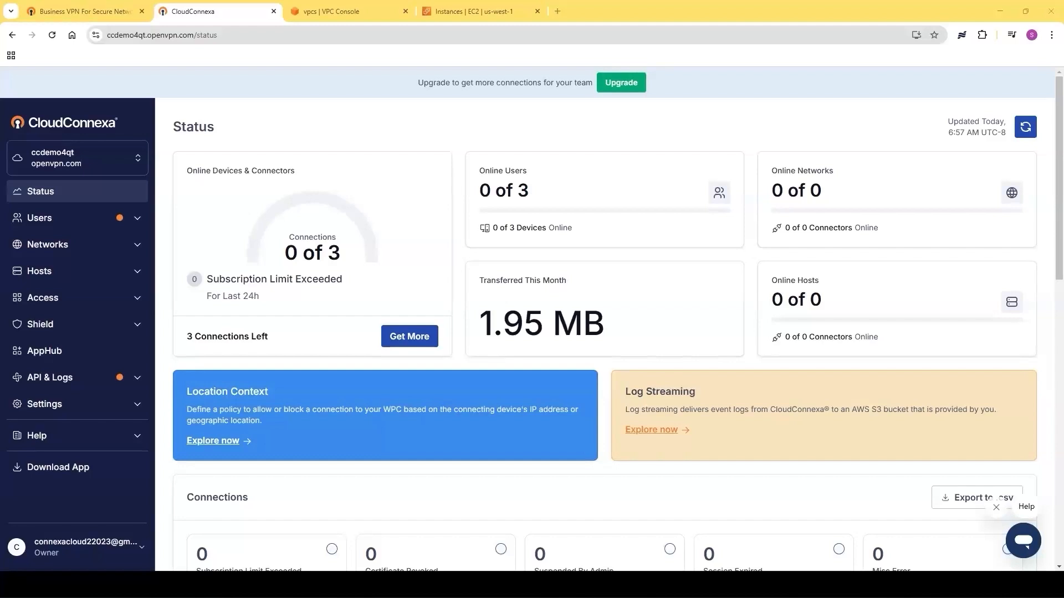
Start creating a new network with the Remote Access scenario
{"action": "left_click", "coordinate": [99, 250]}
{"action": "left_click", "coordinate": [49, 275]}
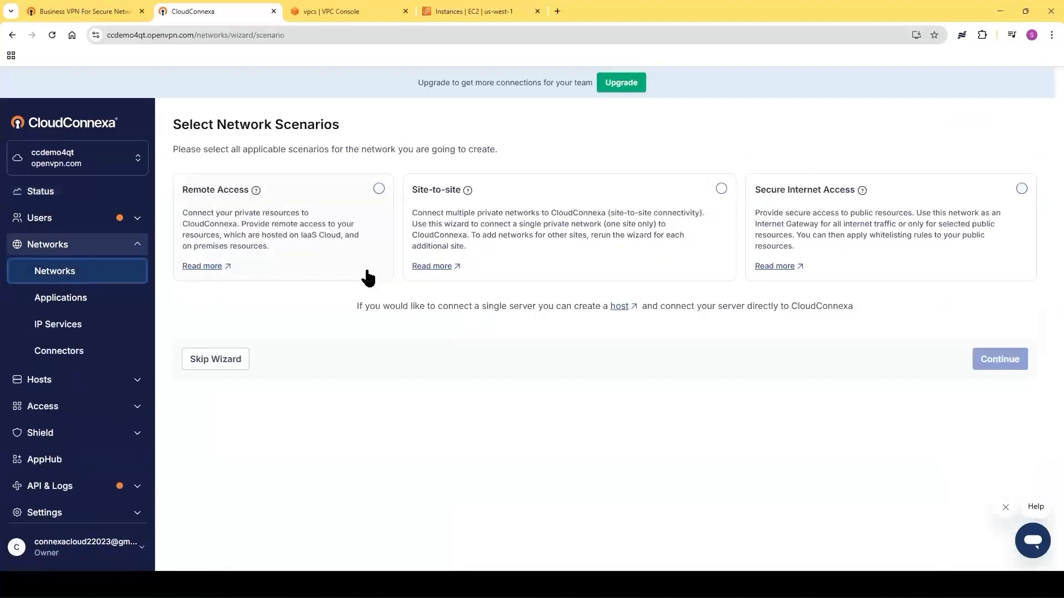
{"action": "left_click", "coordinate": [379, 188]}
{"action": "left_click", "coordinate": [998, 360]}
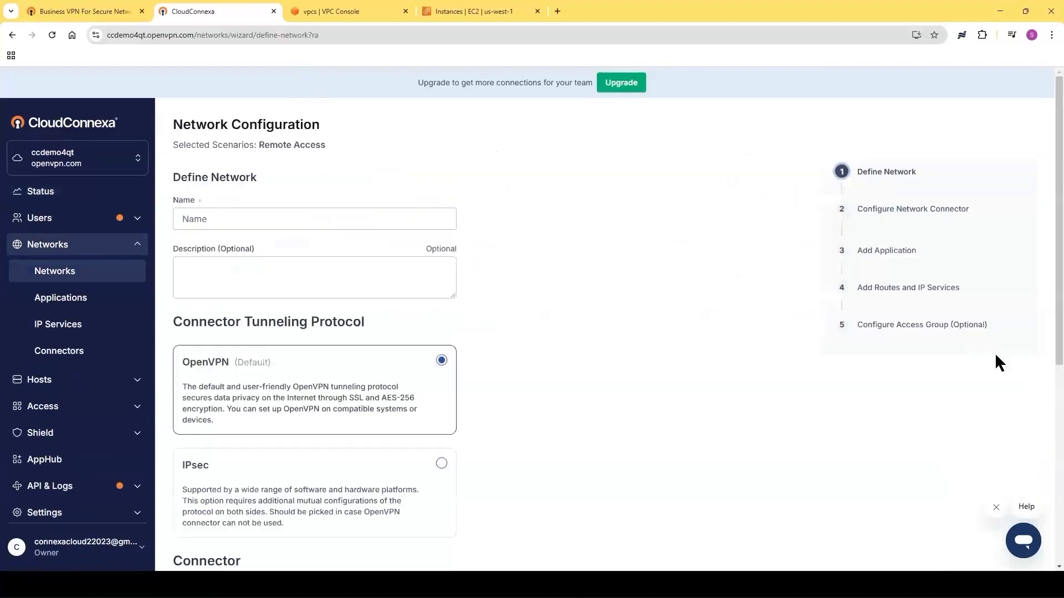
Name the network OVNlabIPSec and choose IPsec as its connector tunneling protocol
{"action": "left_click", "coordinate": [218, 216]}
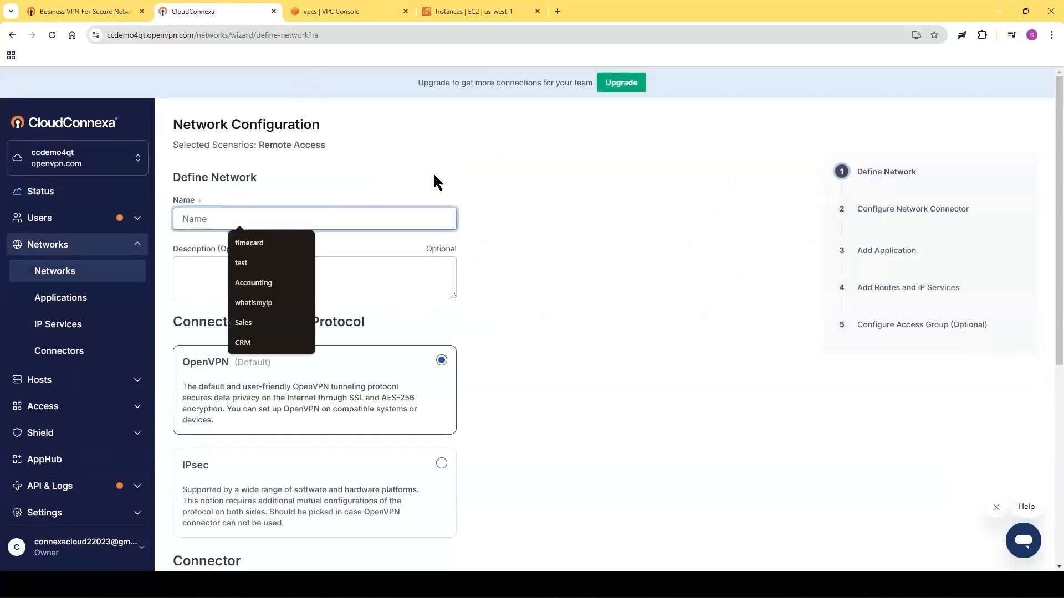
{"action": "type", "text": "OVNlab"}
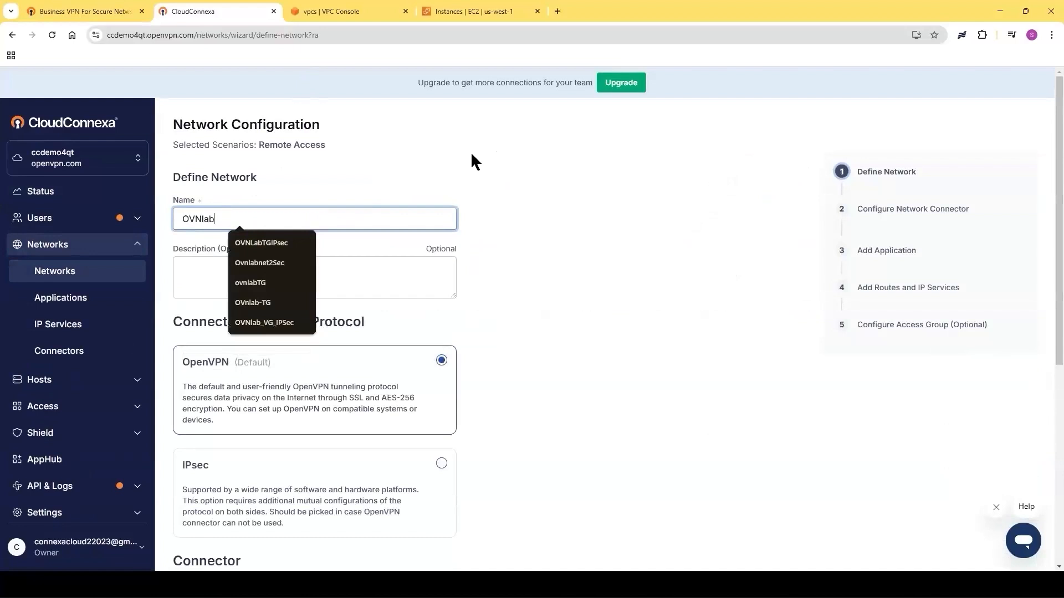
{"action": "type", "text": "IPSec"}
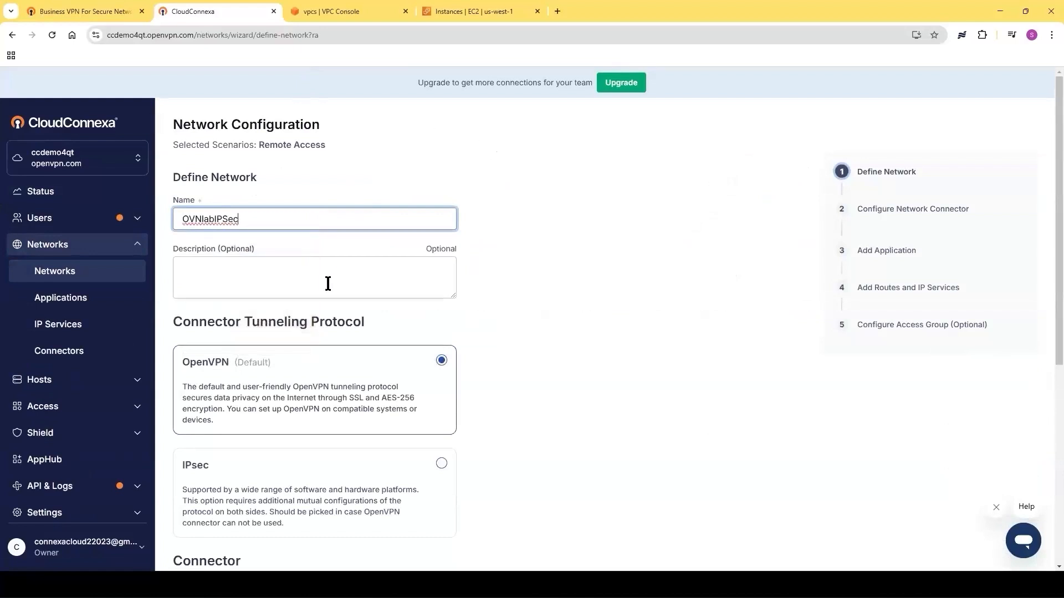
{"action": "scroll", "coordinate": [327, 285], "scroll_direction": "down", "scroll_amount": 2}
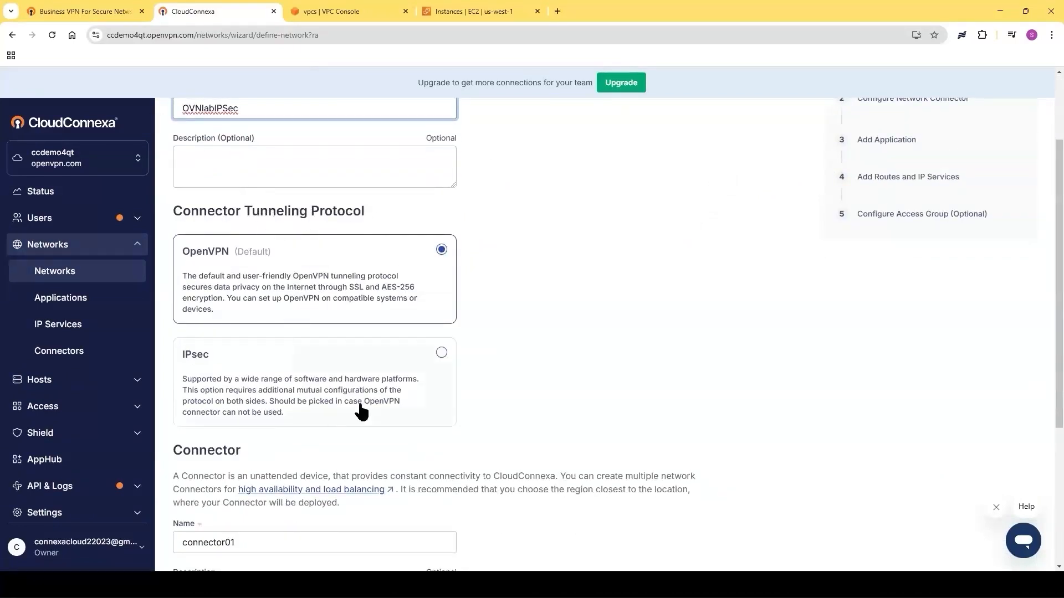
{"action": "left_click", "coordinate": [441, 353]}
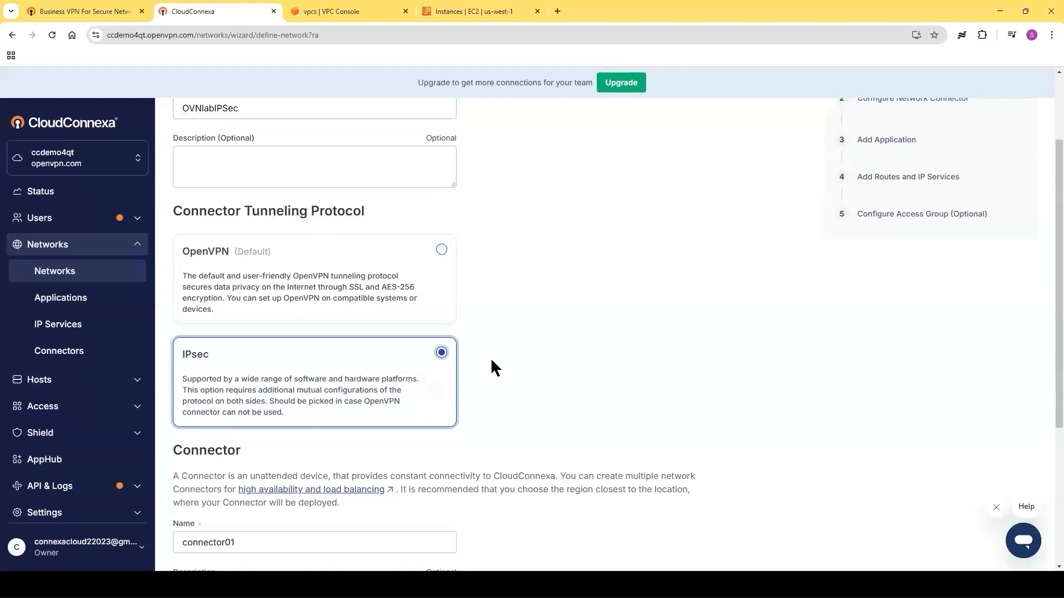
{"action": "scroll", "coordinate": [490, 357], "scroll_direction": "down", "scroll_amount": 3}
{"action": "double_click", "coordinate": [248, 377]}
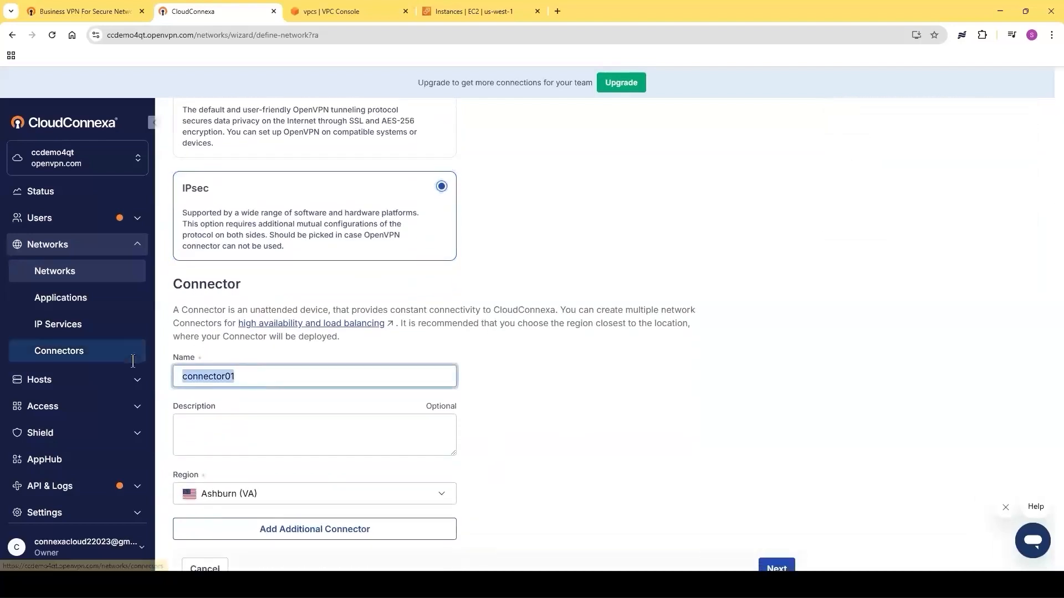
{"action": "type", "text": "ovnLAB"}
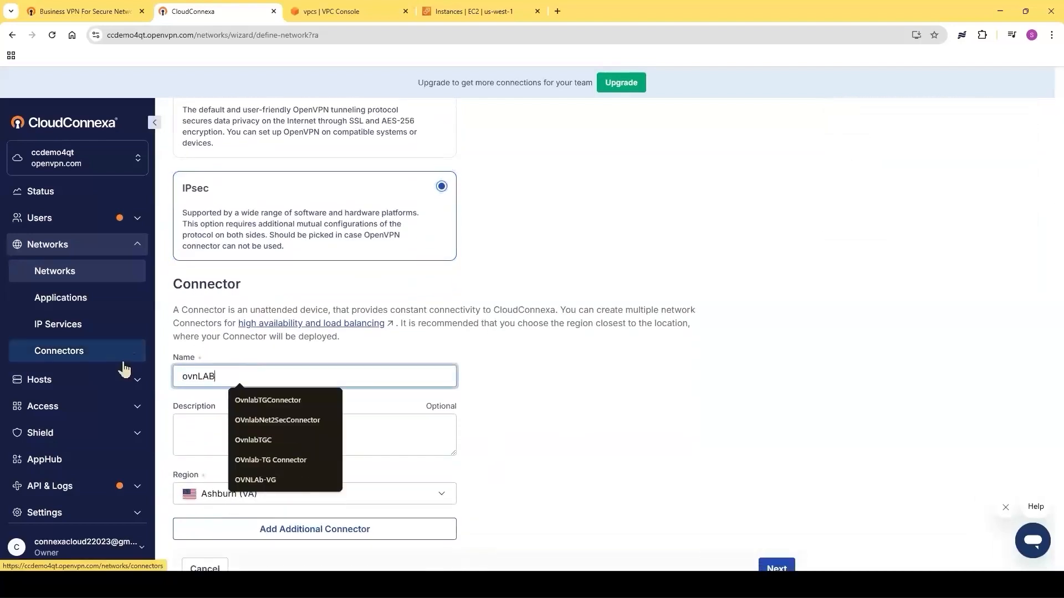
{"action": "type", "text": "cONNECTOR"}
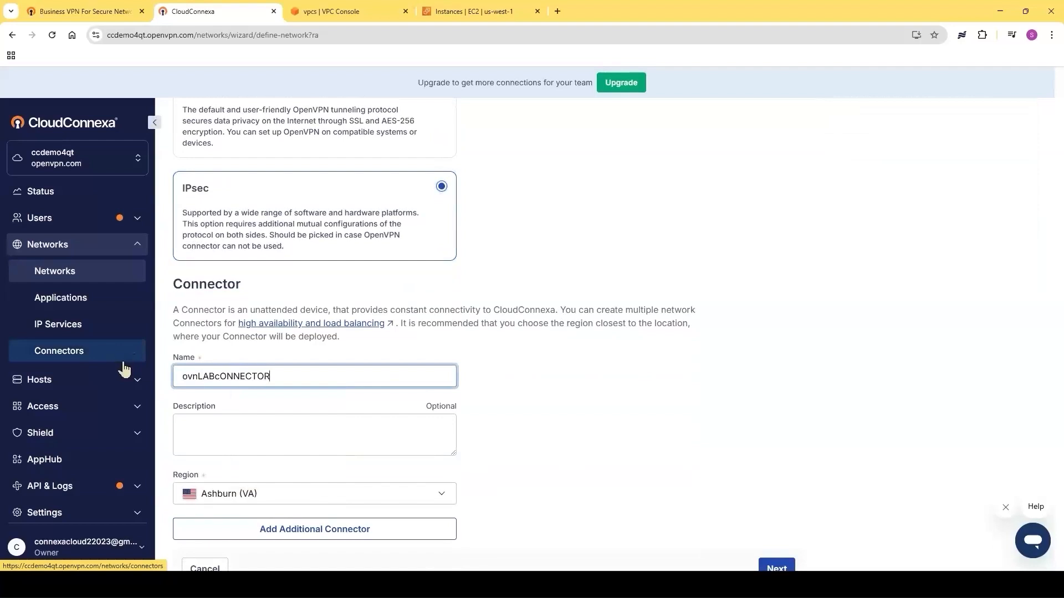
{"action": "key", "text": "BackSpace"}
{"action": "key", "text": "BackSpace"}
{"action": "key", "text": "BackSpace"}
{"action": "key", "text": "BackSpace"}
{"action": "key", "text": "BackSpace"}
{"action": "key", "text": "BackSpace"}
{"action": "key", "text": "BackSpace"}
{"action": "key", "text": "BackSpace"}
{"action": "key", "text": "BackSpace"}
{"action": "key", "text": "BackSpace"}
{"action": "key", "text": "BackSpace"}
{"action": "key", "text": "BackSpace"}
{"action": "key", "text": "BackSpace"}
{"action": "key", "text": "BackSpace"}
{"action": "key", "text": "BackSpace"}
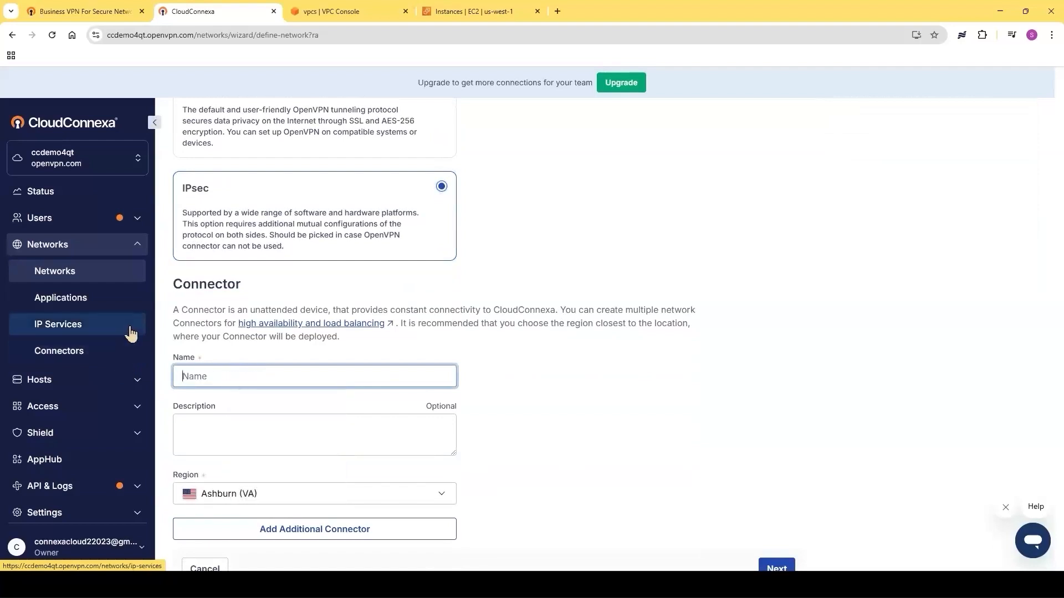
Name the connector Ovnlabconnector
{"action": "type", "text": "Ovnalab"}
{"action": "key", "text": "BackSpace"}
{"action": "key", "text": "BackSpace"}
{"action": "key", "text": "BackSpace"}
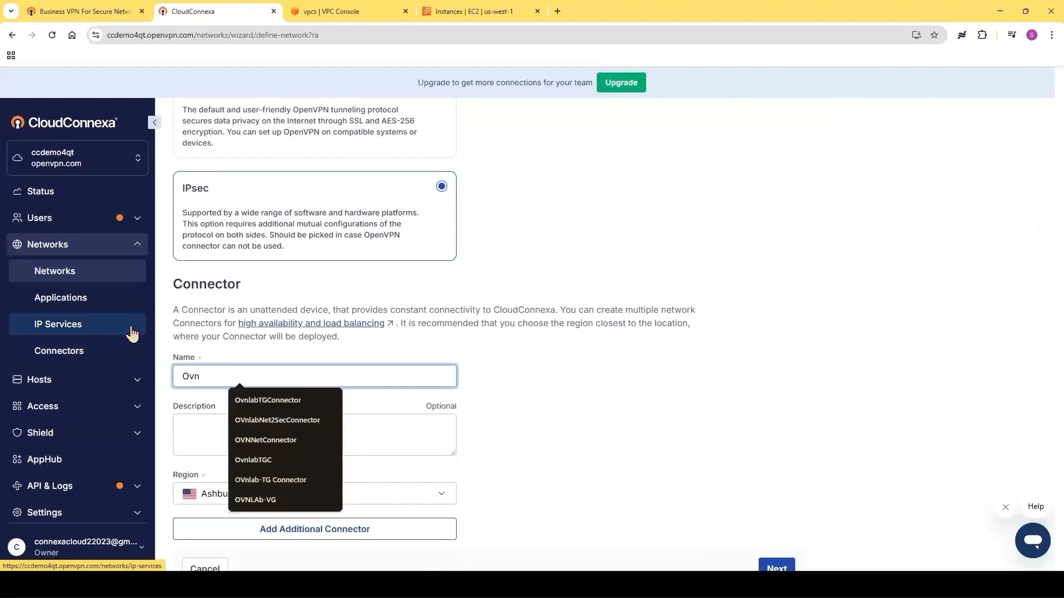
{"action": "type", "text": "labco"}
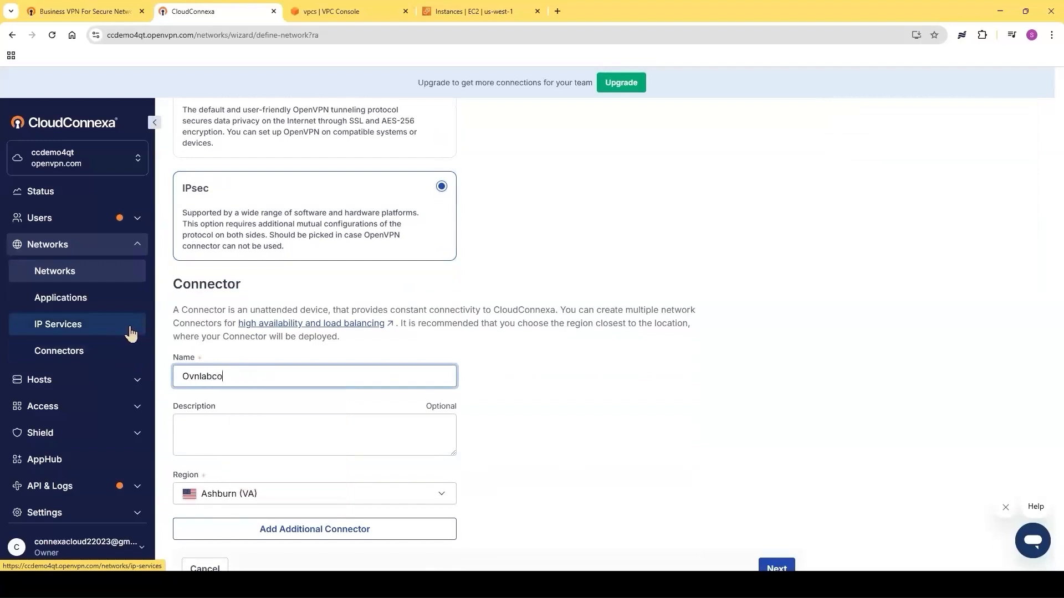
{"action": "type", "text": "nnector"}
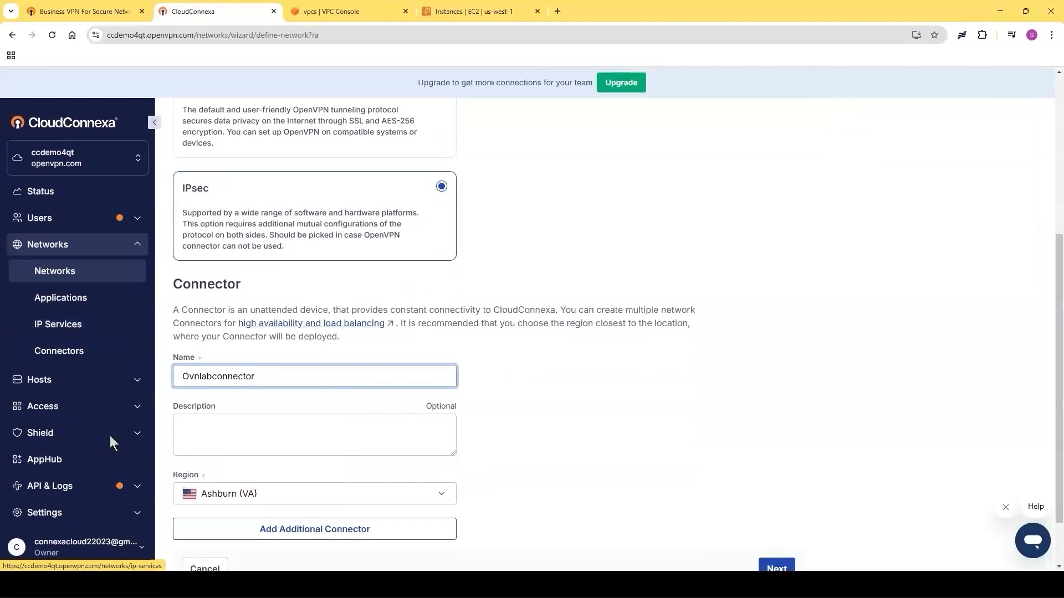
Set the connector's region to San Jose (CA) and continue to the connector configuration
{"action": "scroll", "coordinate": [421, 464], "scroll_direction": "down", "scroll_amount": 1}
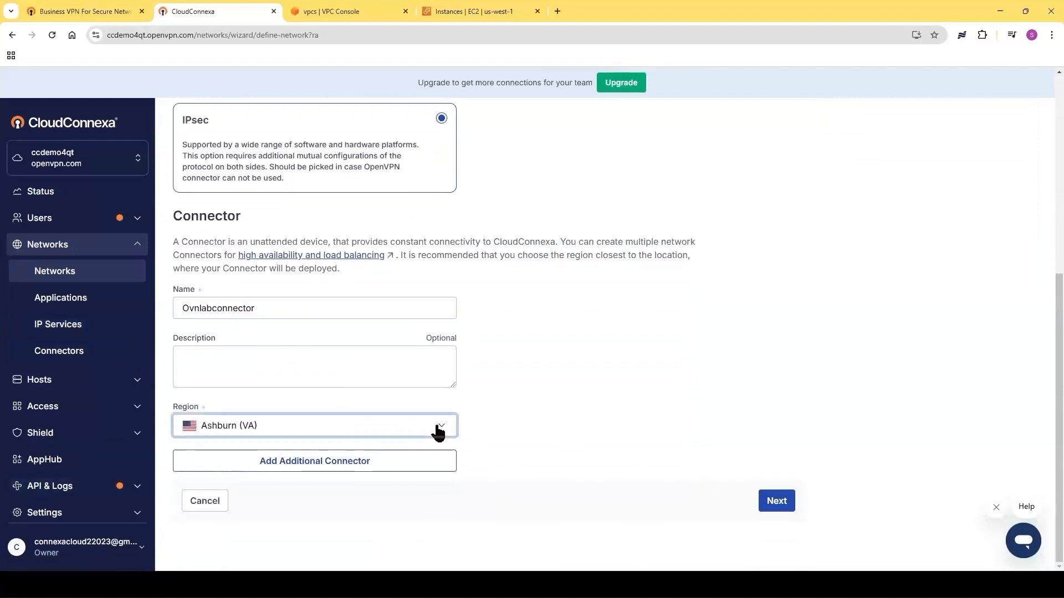
{"action": "left_click", "coordinate": [438, 429]}
{"action": "scroll", "coordinate": [385, 356], "scroll_direction": "down", "scroll_amount": 2}
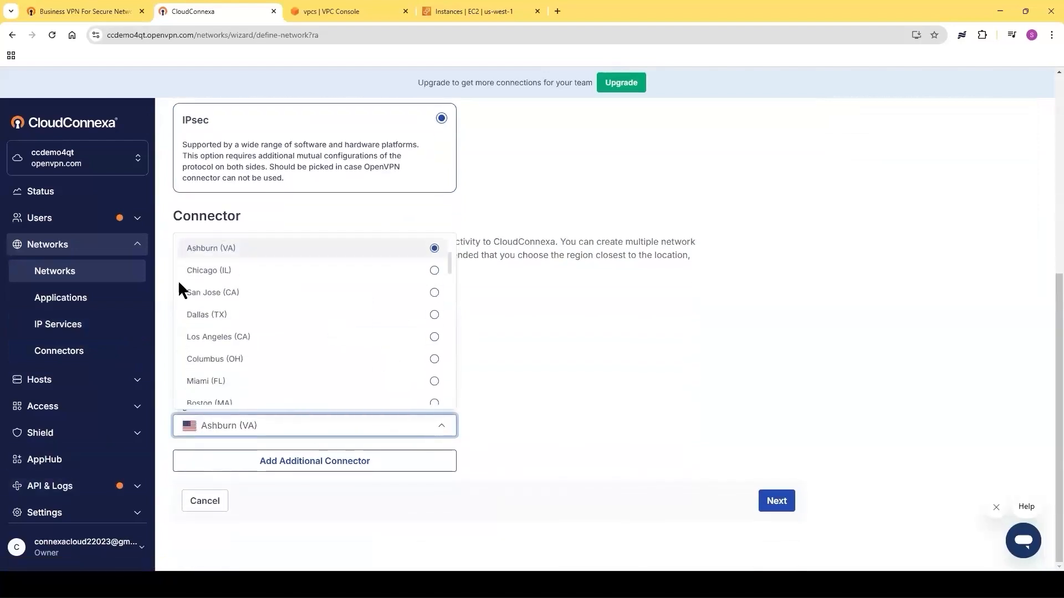
{"action": "left_click", "coordinate": [431, 294]}
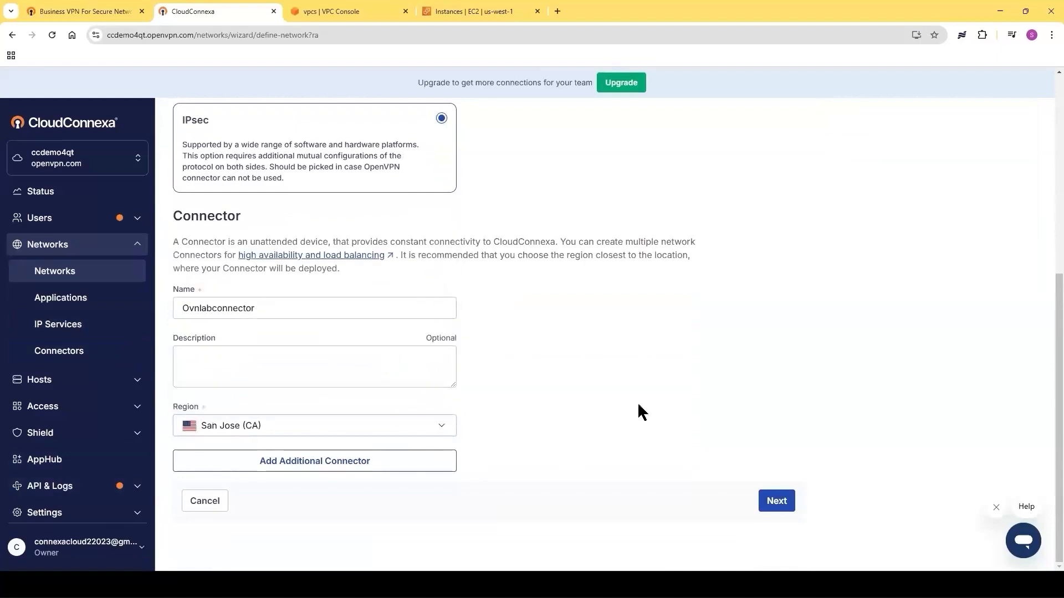
{"action": "left_click", "coordinate": [777, 502]}
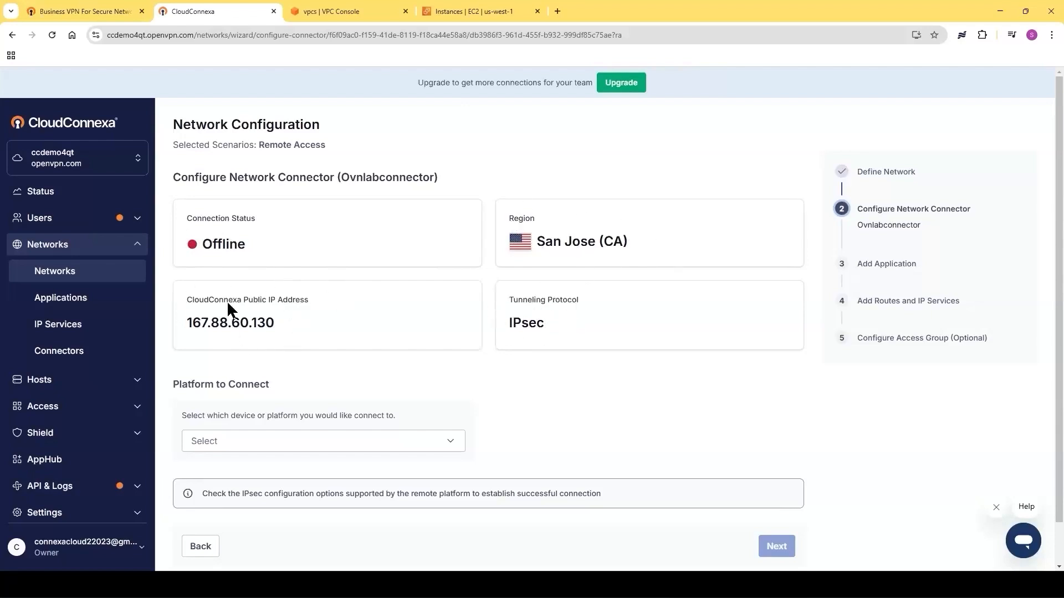
Choose AWS under Public Cloud Providers as the platform to connect
{"action": "scroll", "coordinate": [216, 324], "scroll_direction": "down", "scroll_amount": 1}
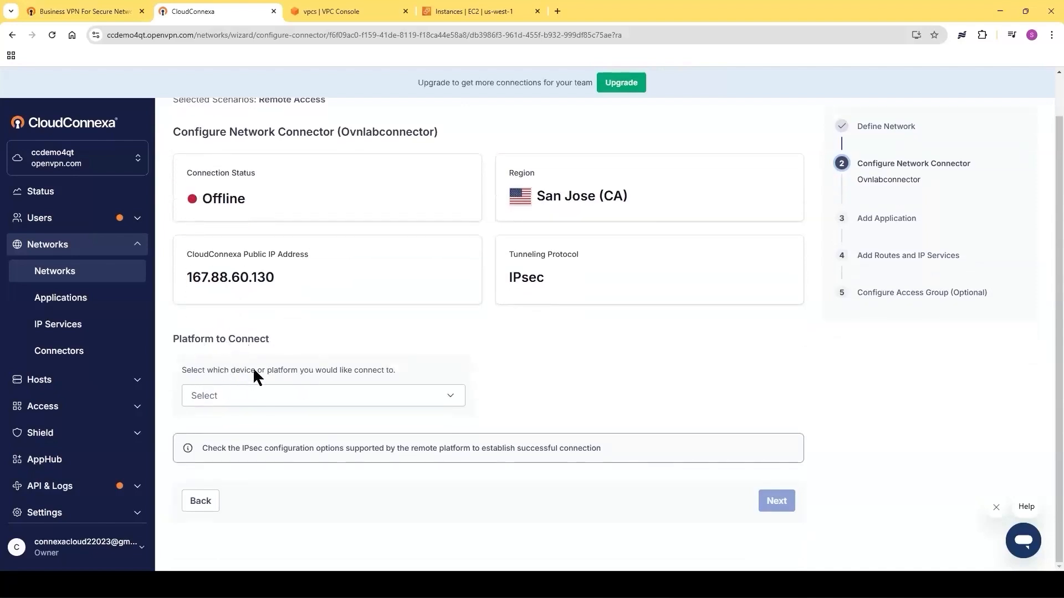
{"action": "left_click", "coordinate": [413, 397]}
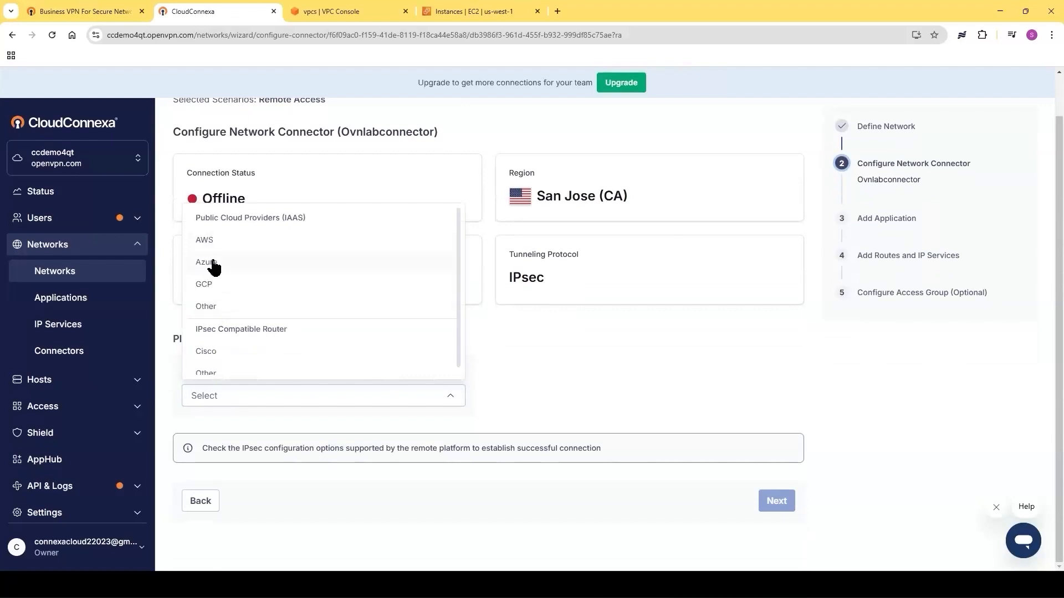
{"action": "scroll", "coordinate": [214, 358], "scroll_direction": "down", "scroll_amount": 1}
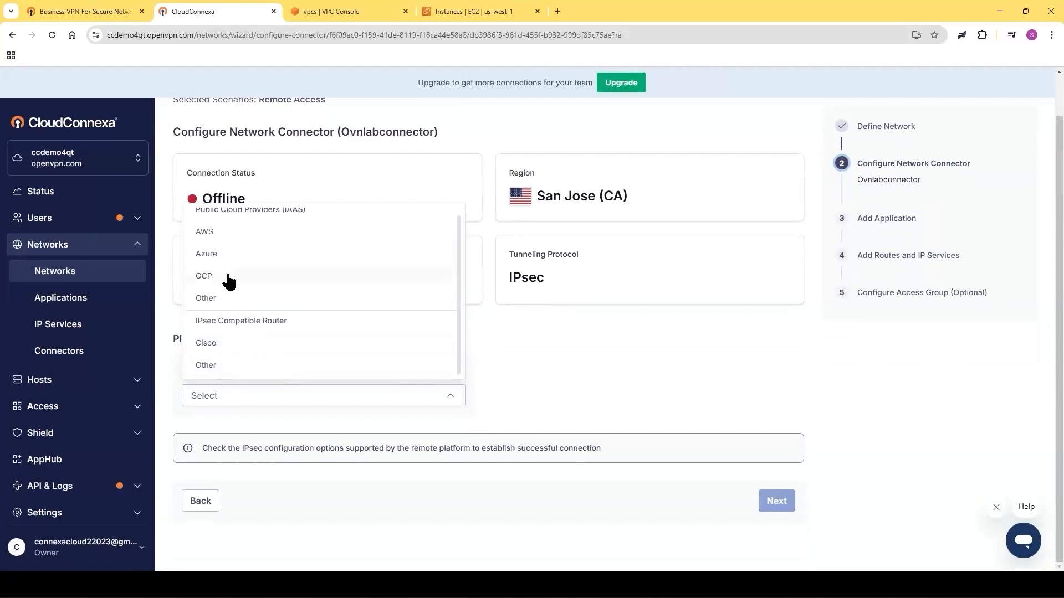
{"action": "left_click", "coordinate": [206, 237]}
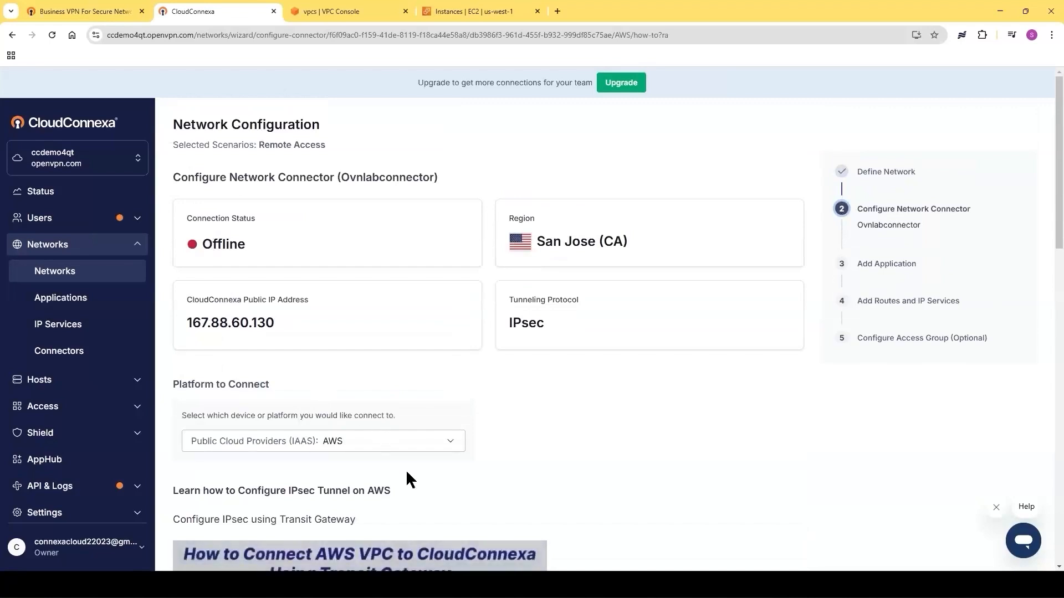
Examine the AWS IPsec tunnel tutorial videos, the quick step-by-step guide and the useful links
{"action": "scroll", "coordinate": [367, 394], "scroll_direction": "down", "scroll_amount": 4}
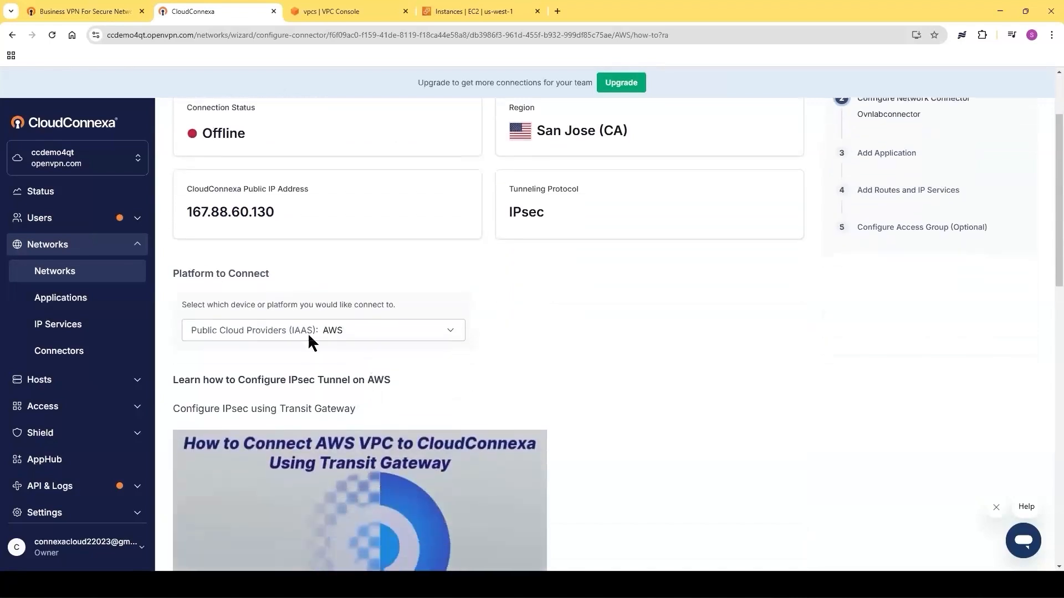
{"action": "scroll", "coordinate": [298, 319], "scroll_direction": "down", "scroll_amount": 3}
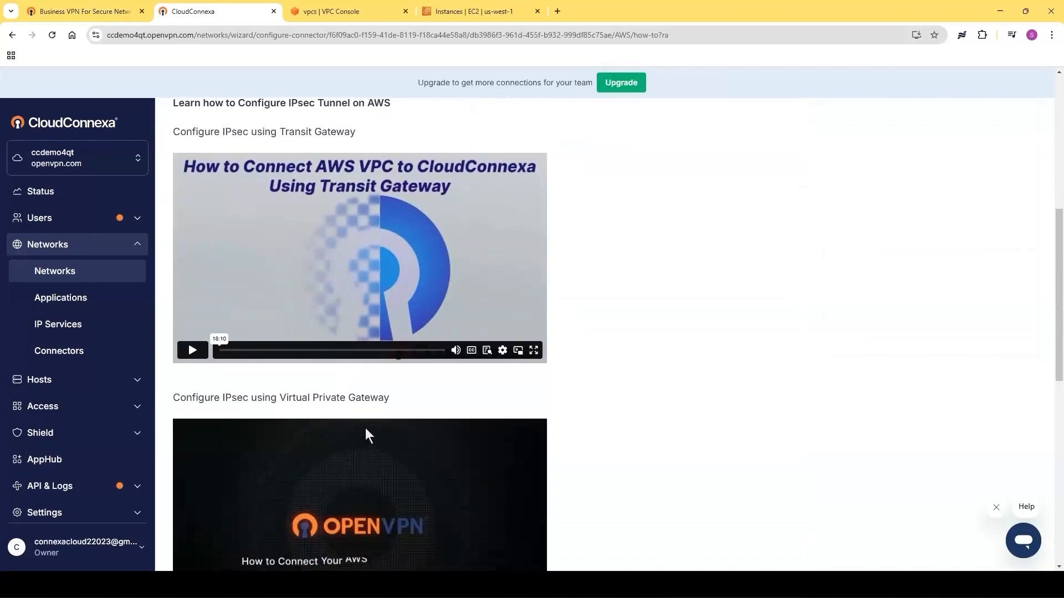
{"action": "scroll", "coordinate": [362, 426], "scroll_direction": "up", "scroll_amount": 1}
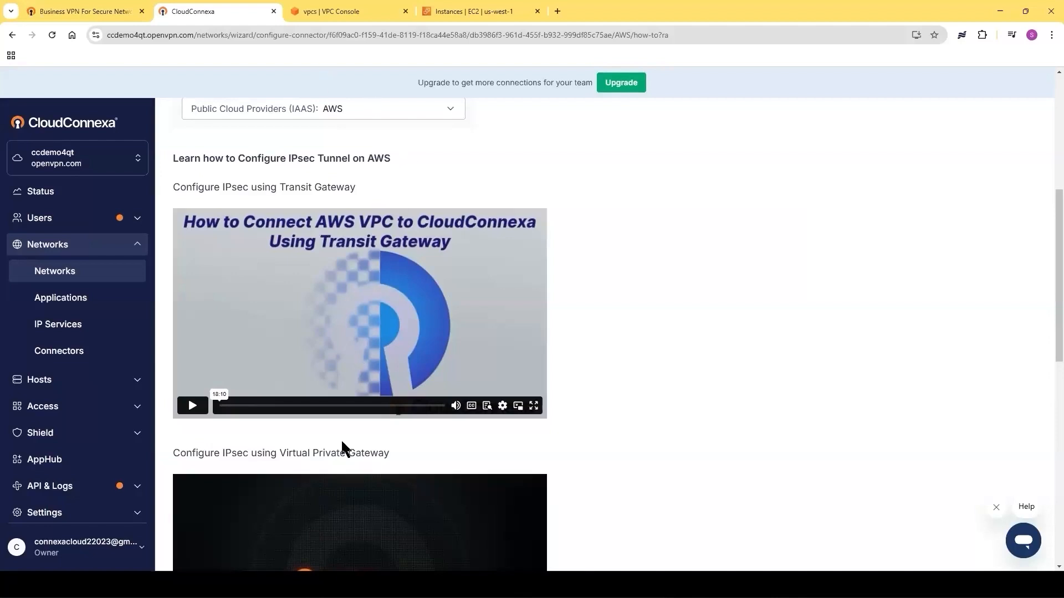
{"action": "scroll", "coordinate": [339, 471], "scroll_direction": "down", "scroll_amount": 1}
{"action": "scroll", "coordinate": [327, 491], "scroll_direction": "down", "scroll_amount": 3}
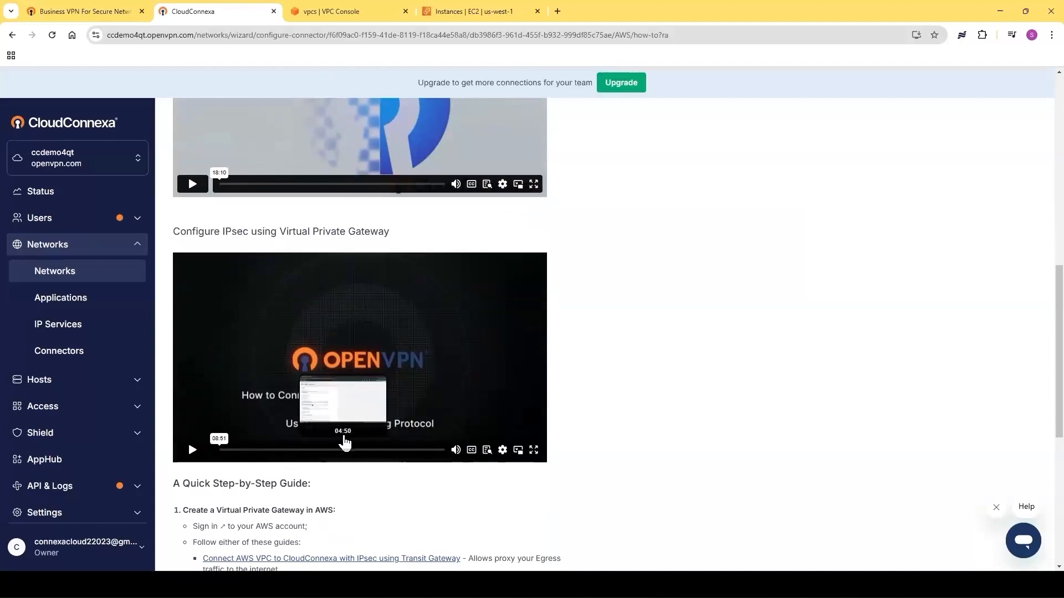
{"action": "scroll", "coordinate": [342, 435], "scroll_direction": "down", "scroll_amount": 2}
{"action": "scroll", "coordinate": [343, 438], "scroll_direction": "down", "scroll_amount": 1}
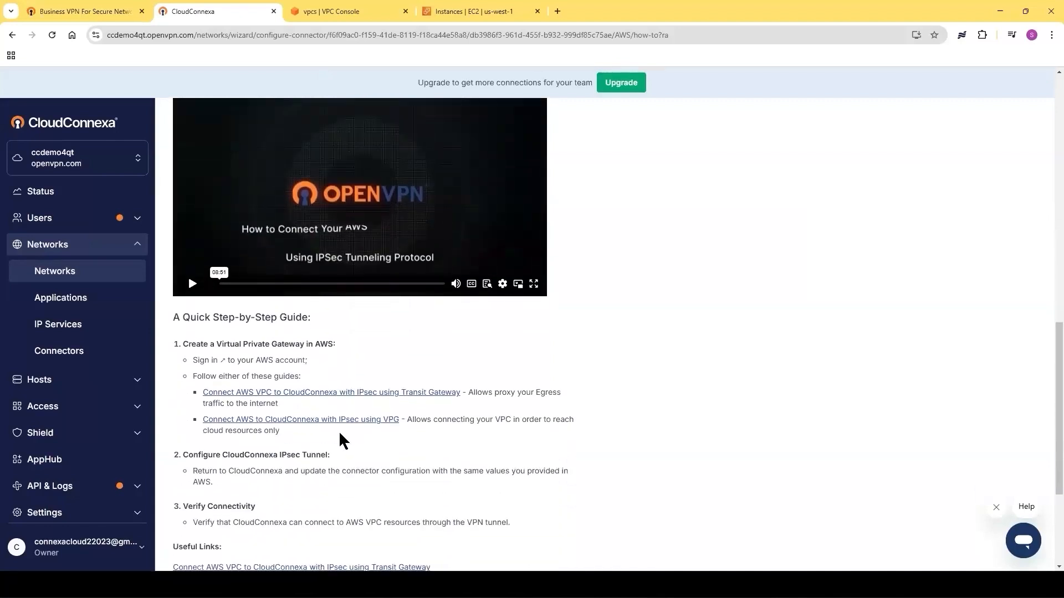
{"action": "scroll", "coordinate": [340, 434], "scroll_direction": "down", "scroll_amount": 3}
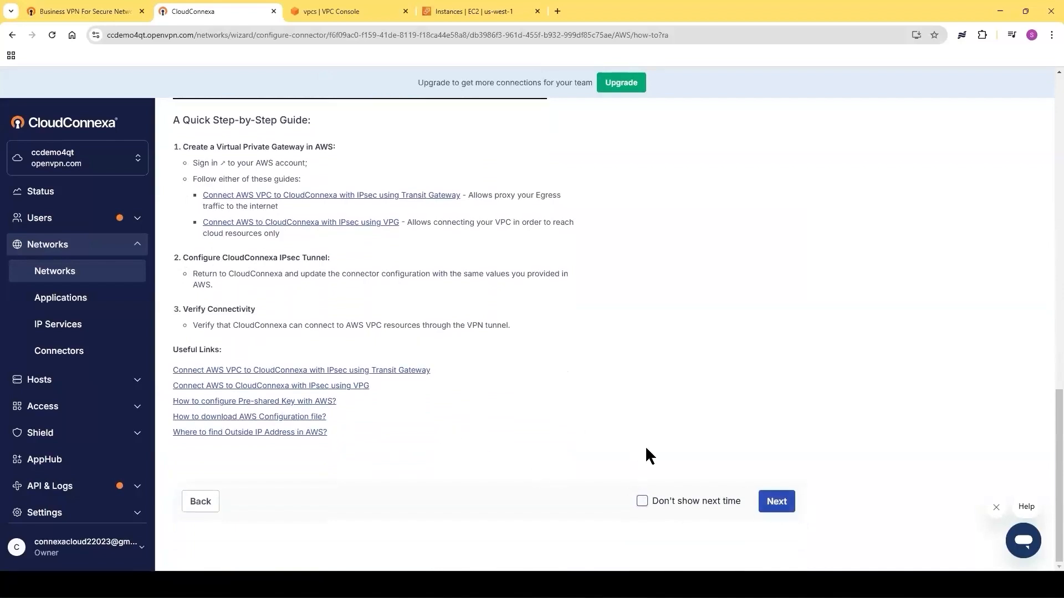
{"action": "scroll", "coordinate": [388, 246], "scroll_direction": "up", "scroll_amount": 5}
{"action": "scroll", "coordinate": [350, 320], "scroll_direction": "down", "scroll_amount": 4}
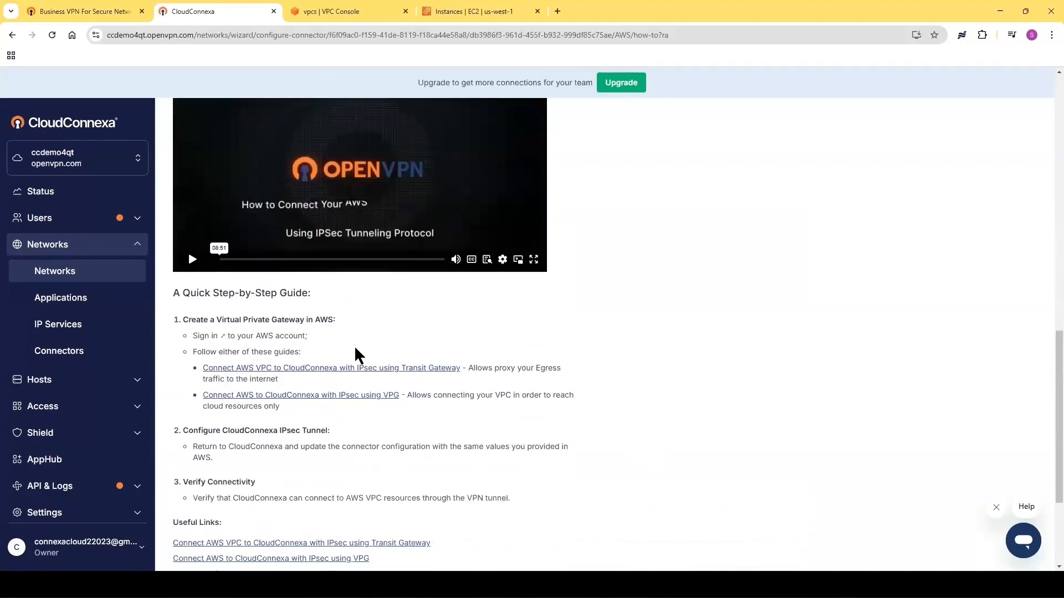
Proceed past the guide and review the AWS Configuration Details and the CloudConnexa tunnel setup section
{"action": "left_click", "coordinate": [778, 555]}
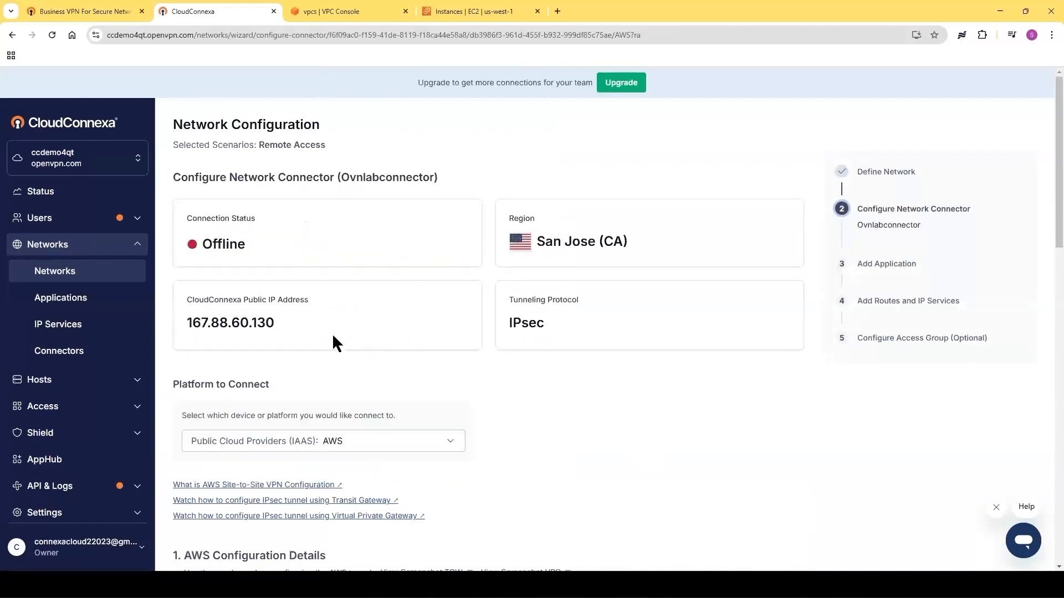
{"action": "scroll", "coordinate": [329, 334], "scroll_direction": "down", "scroll_amount": 4}
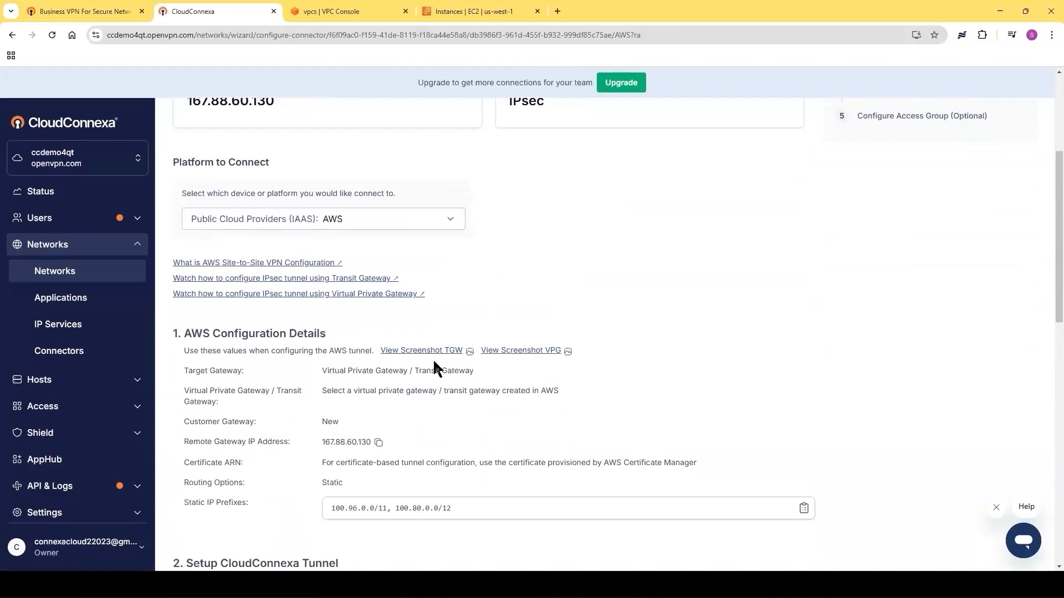
{"action": "scroll", "coordinate": [433, 362], "scroll_direction": "down", "scroll_amount": 2}
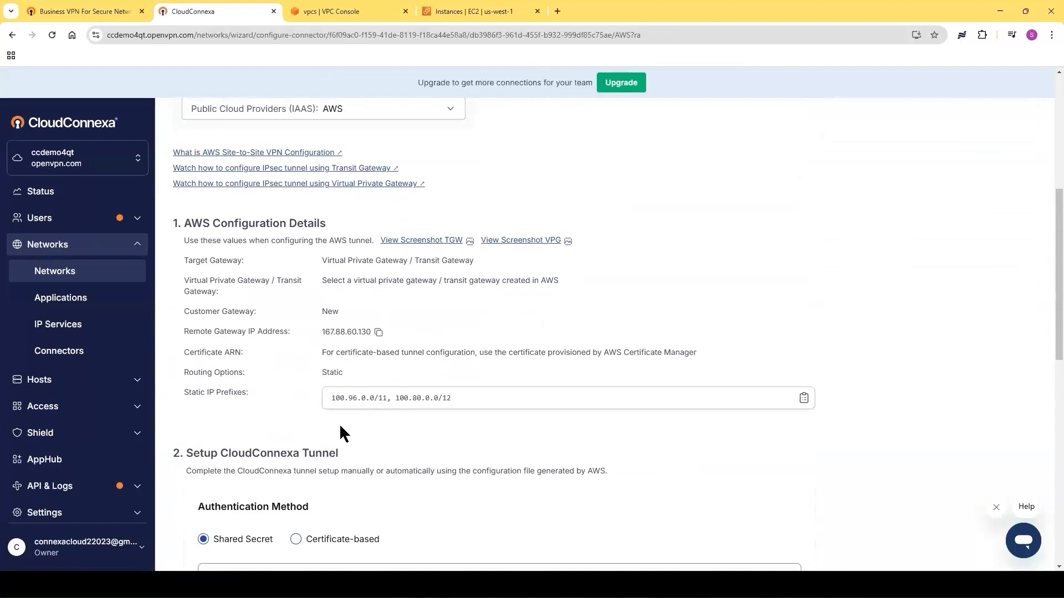
{"action": "scroll", "coordinate": [420, 425], "scroll_direction": "down", "scroll_amount": 3}
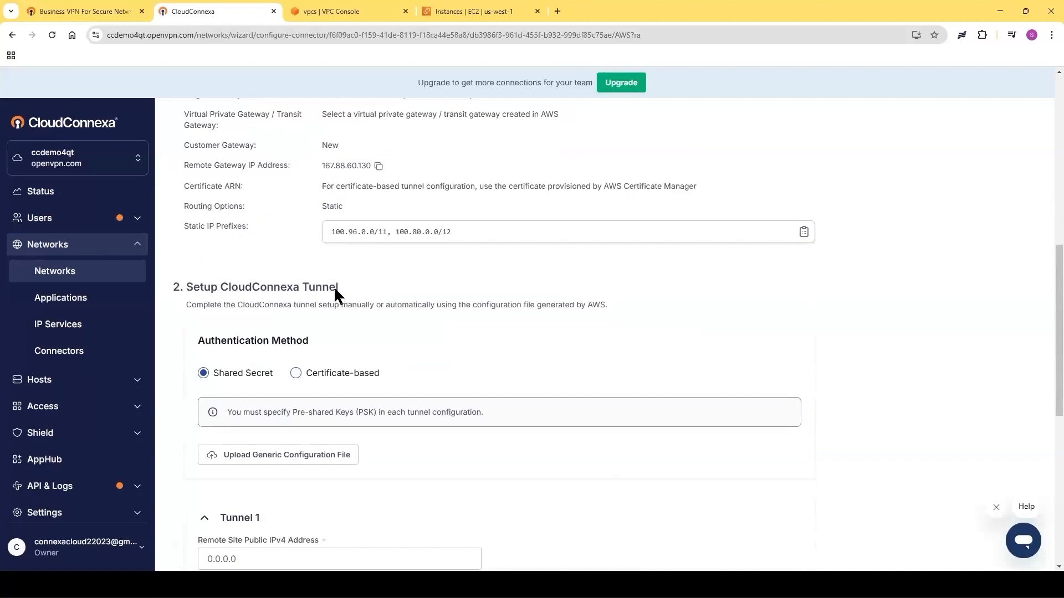
{"action": "scroll", "coordinate": [333, 285], "scroll_direction": "up", "scroll_amount": 3}
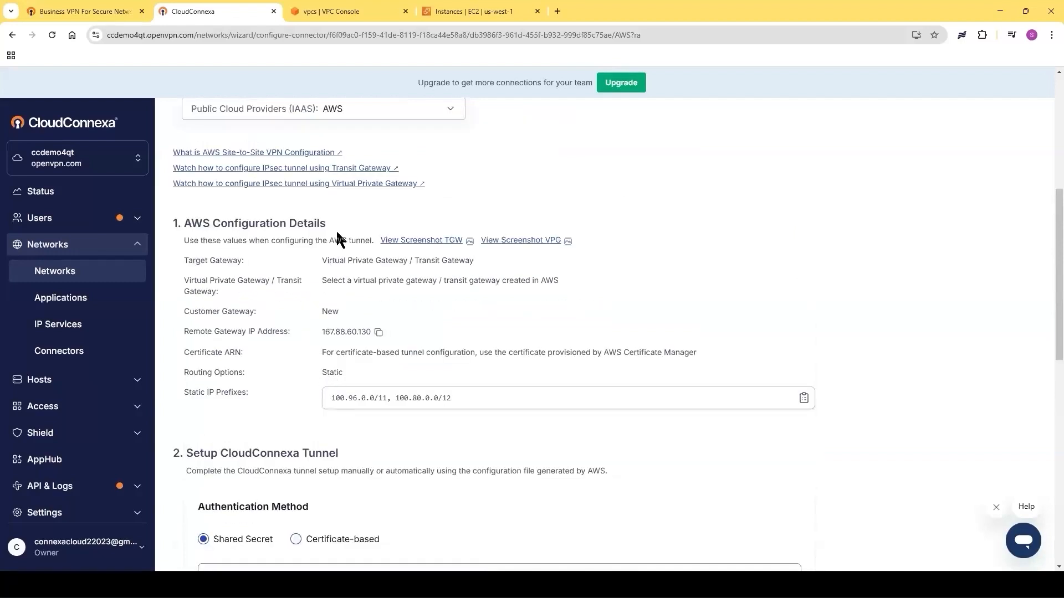
Switch to the AWS VPC console and inspect the public subnet in the resource map of OVNLAB_VPC-vpc
{"action": "left_click", "coordinate": [332, 11]}
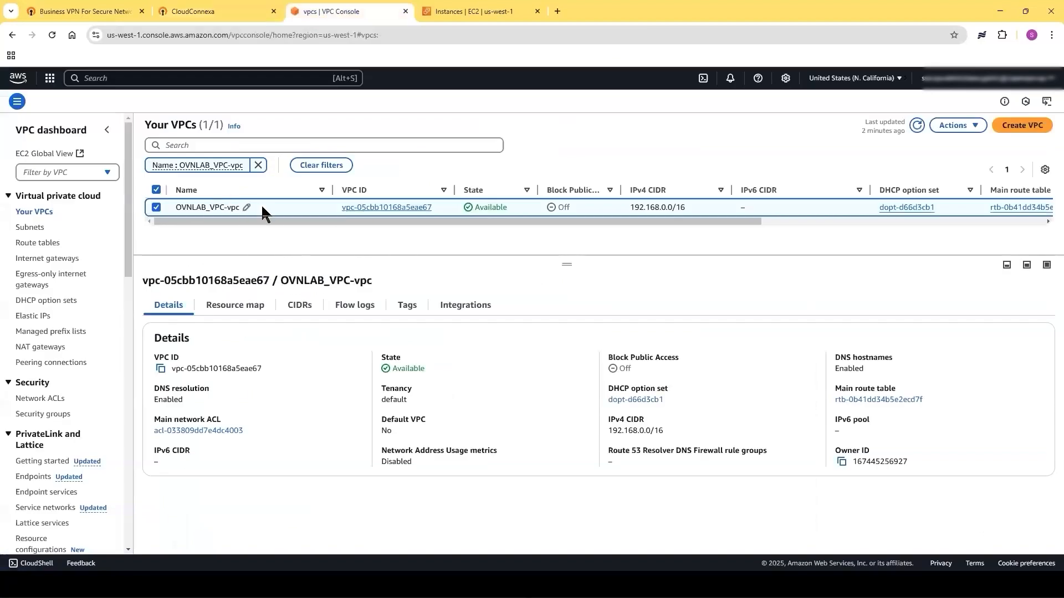
{"action": "left_click", "coordinate": [222, 309]}
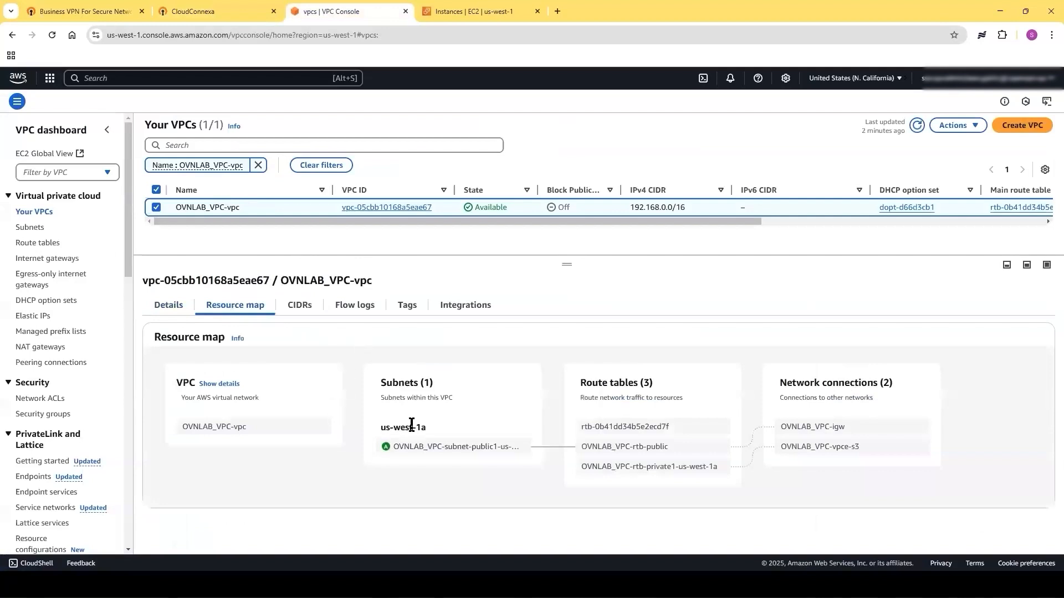
{"action": "left_click", "coordinate": [413, 446]}
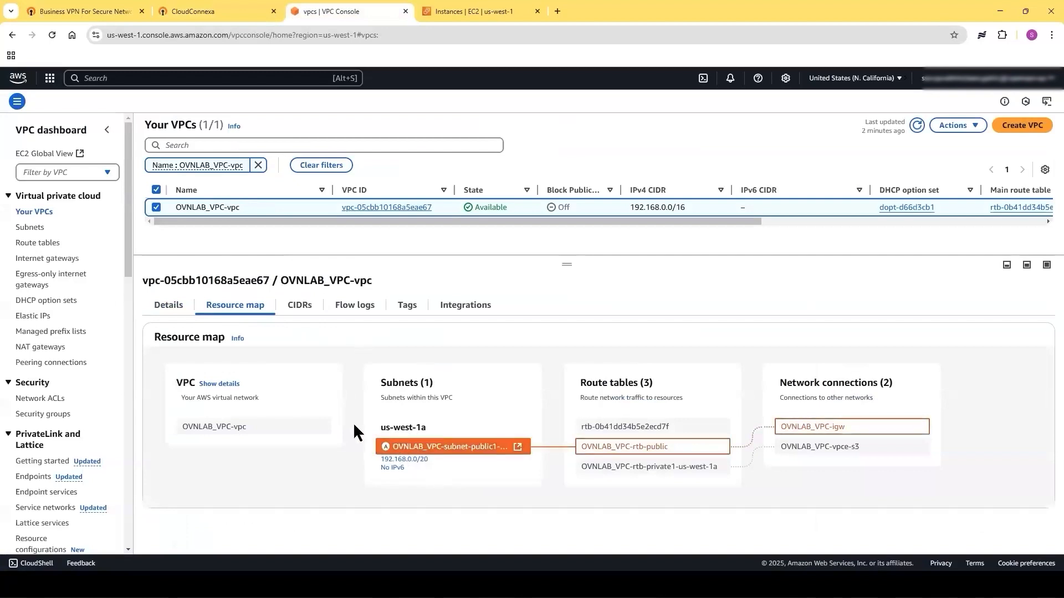
Create a virtual private gateway named OVNlab-VPG with the Amazon default ASN and refresh the gateway list
{"action": "scroll", "coordinate": [61, 333], "scroll_direction": "down", "scroll_amount": 8}
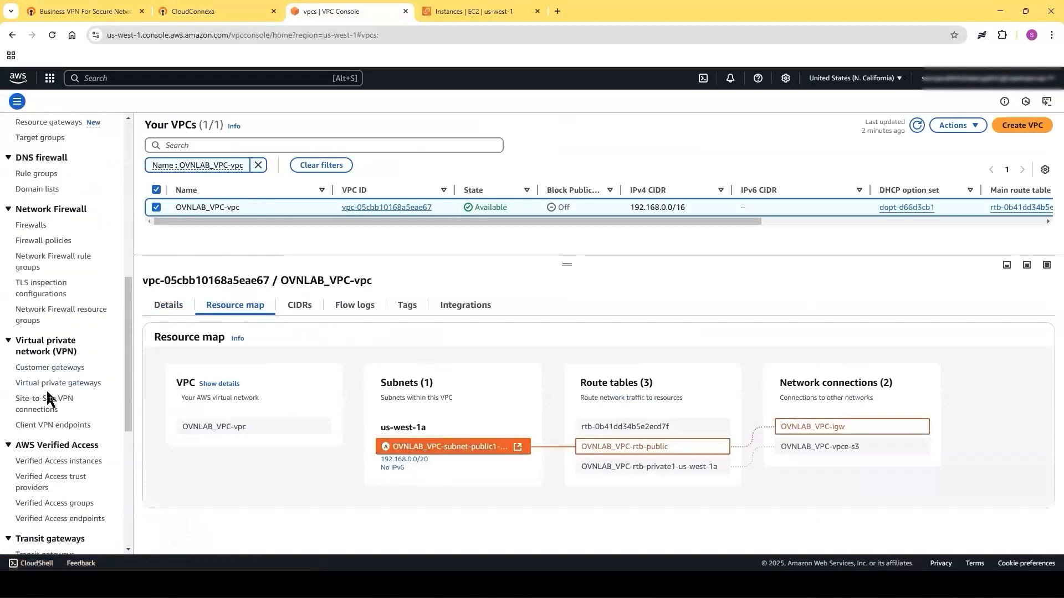
{"action": "left_click", "coordinate": [40, 387]}
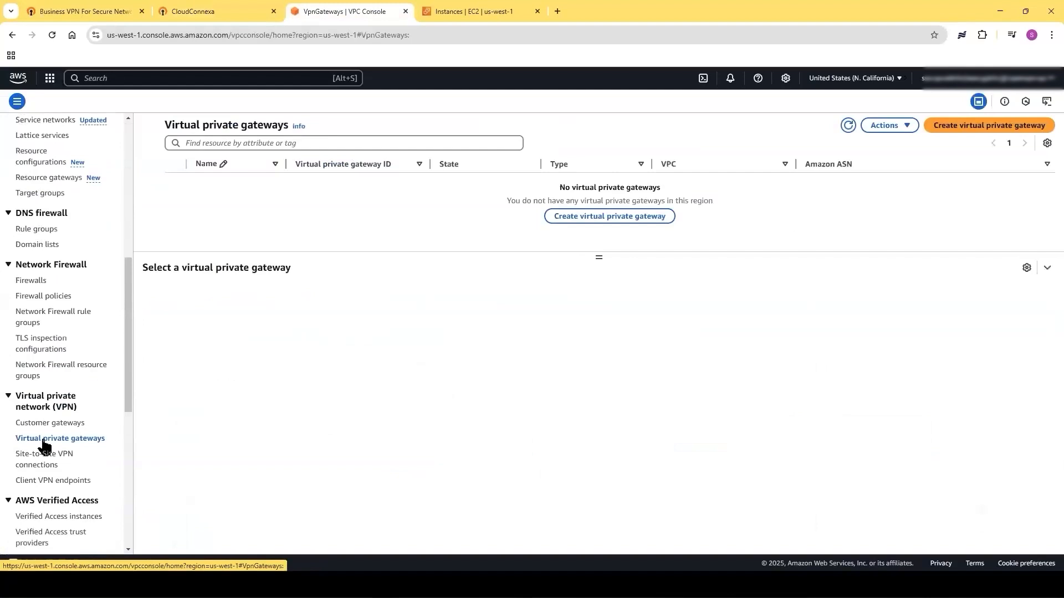
{"action": "left_click", "coordinate": [976, 129]}
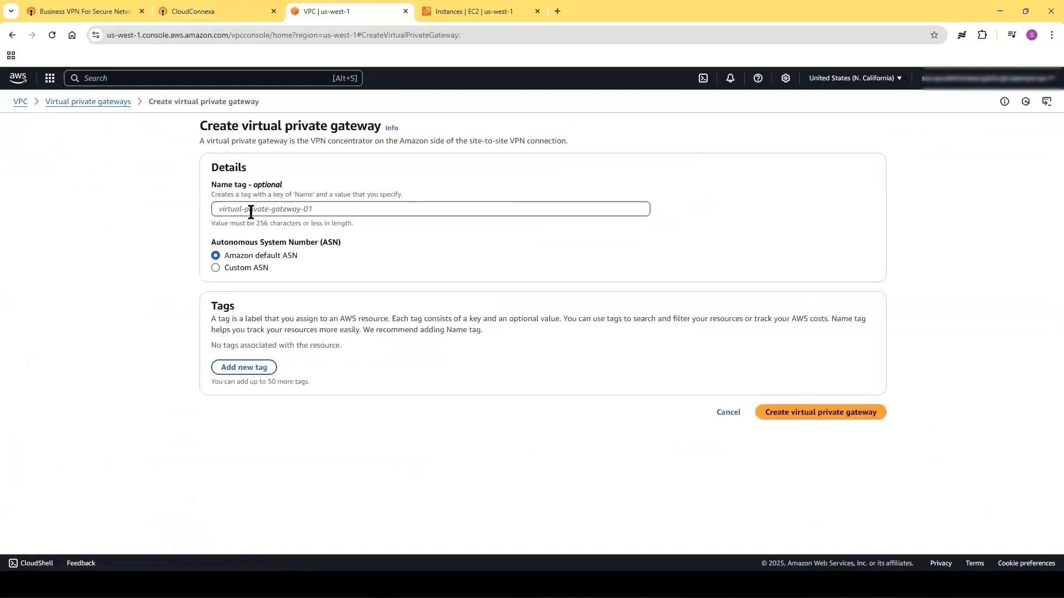
{"action": "left_click", "coordinate": [397, 212]}
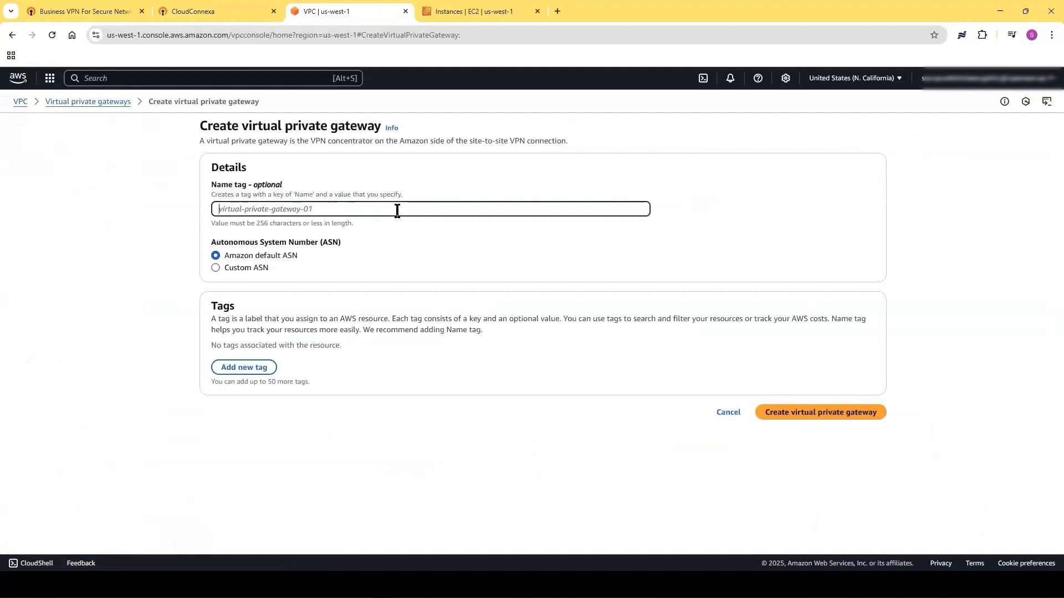
{"action": "type", "text": "OVN"}
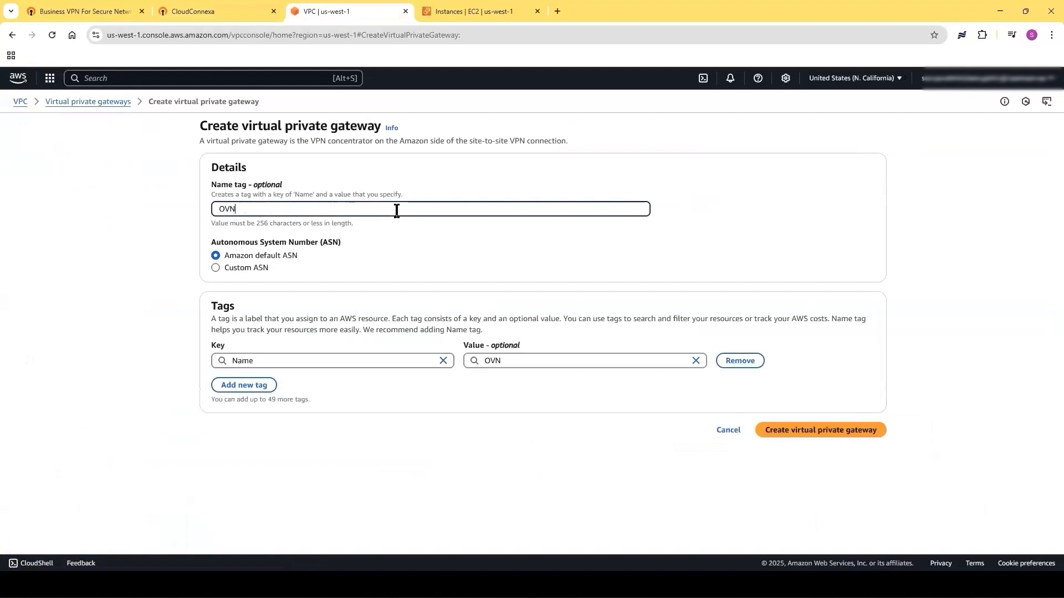
{"action": "type", "text": "lab-VPG"}
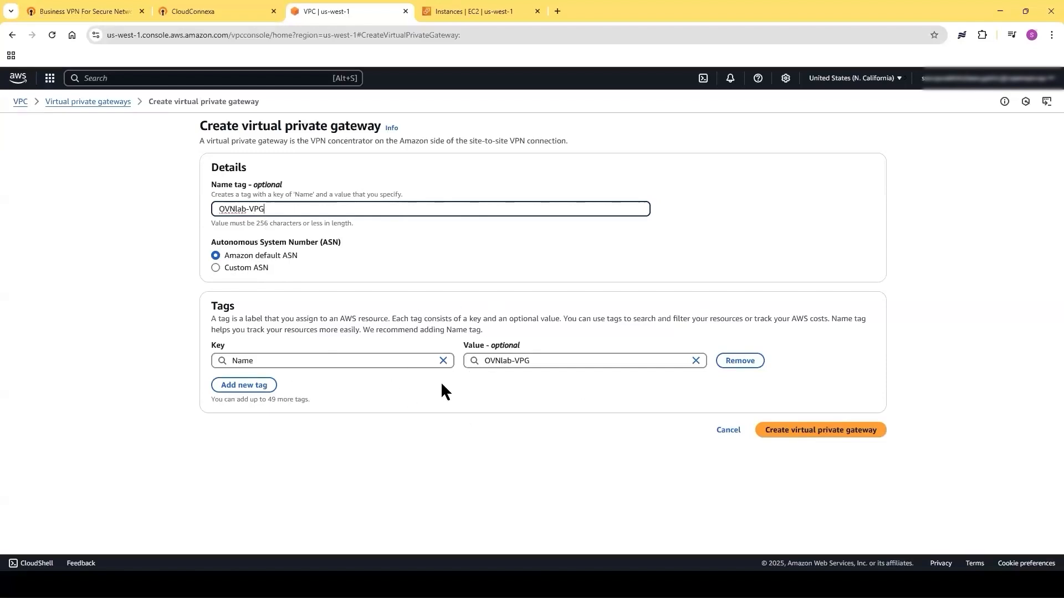
{"action": "left_click", "coordinate": [805, 437]}
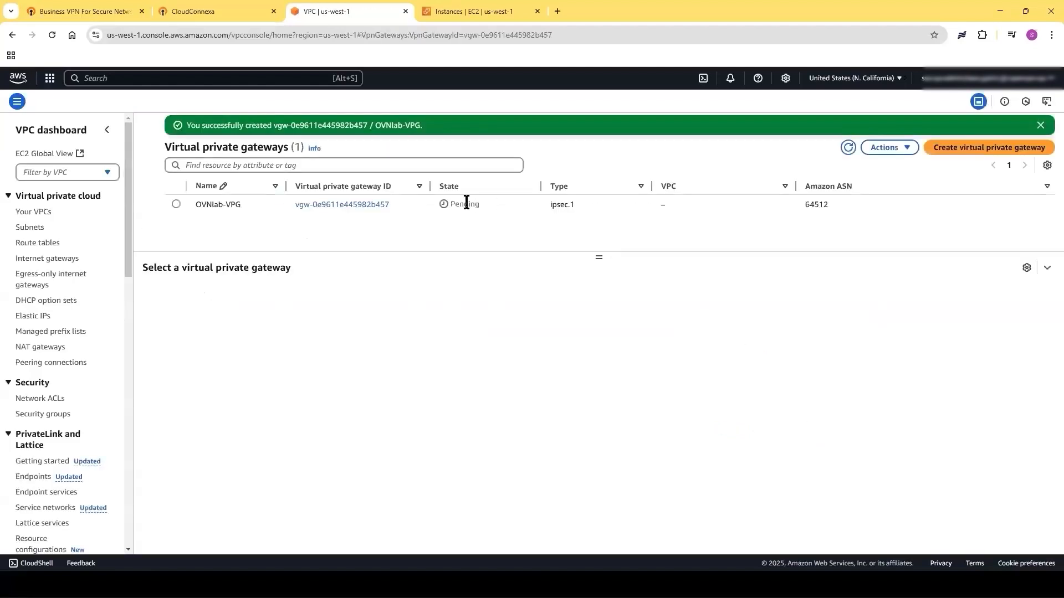
{"action": "left_click", "coordinate": [848, 149]}
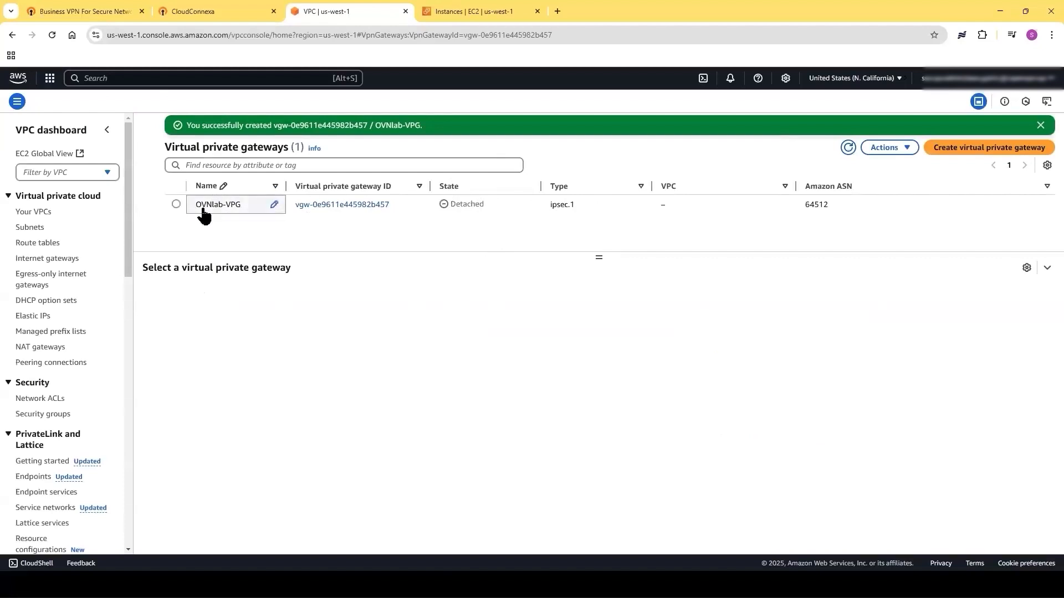
Attach the OVNlab-VPG virtual private gateway to OVNLAB_VPC-vpc and refresh its attachment state
{"action": "left_click", "coordinate": [176, 204]}
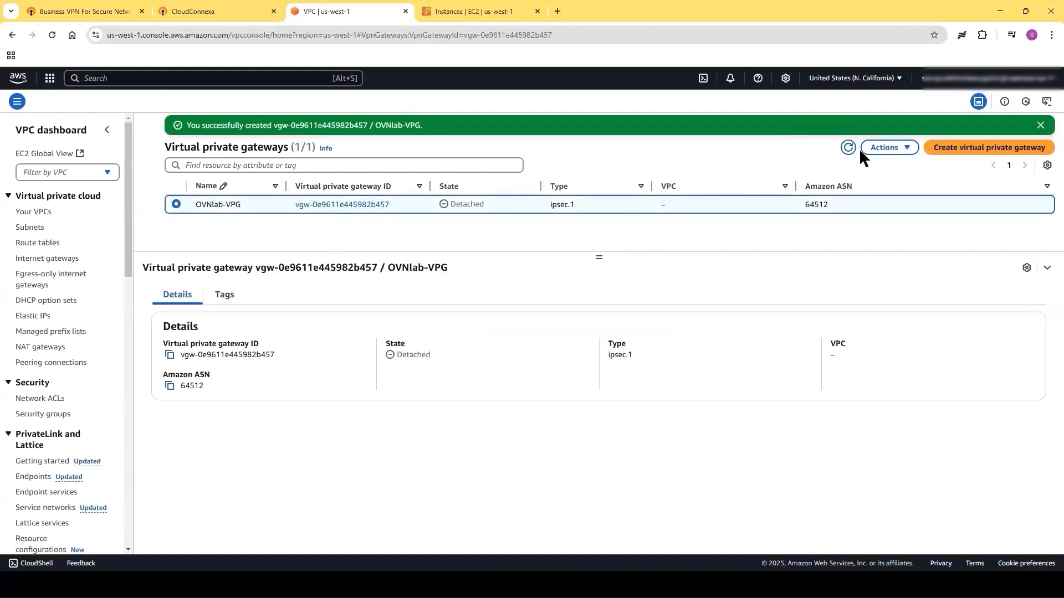
{"action": "left_click", "coordinate": [888, 147]}
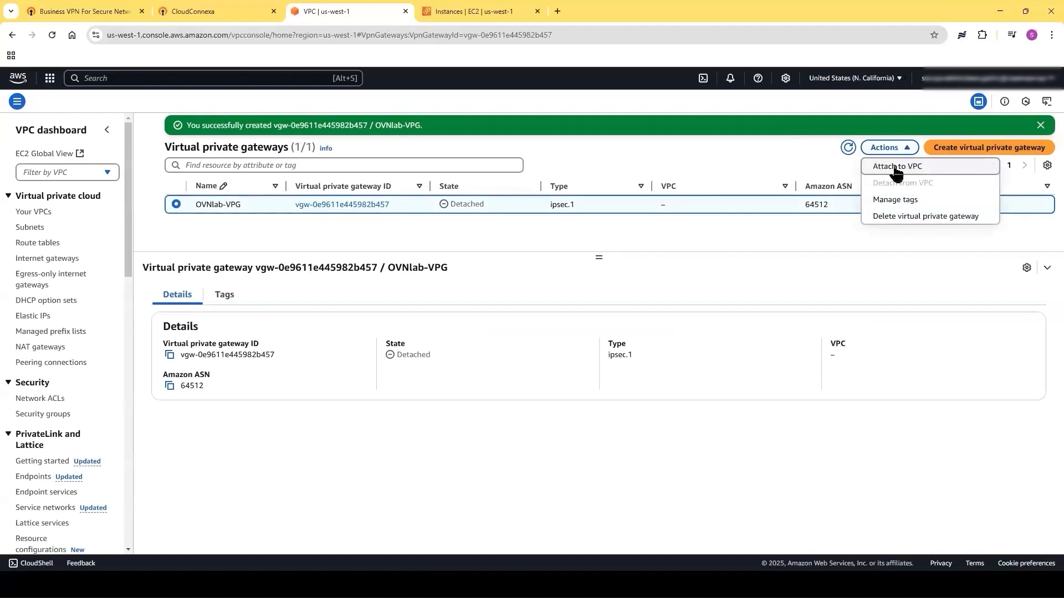
{"action": "left_click", "coordinate": [896, 167]}
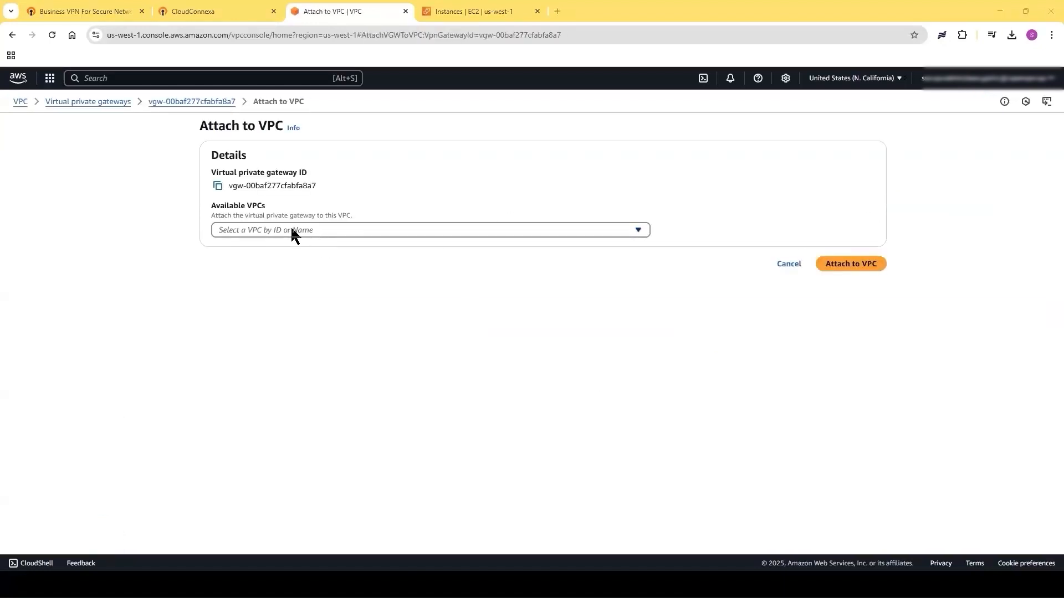
{"action": "left_click", "coordinate": [292, 230]}
{"action": "left_click", "coordinate": [823, 384]}
{"action": "left_click", "coordinate": [477, 233]}
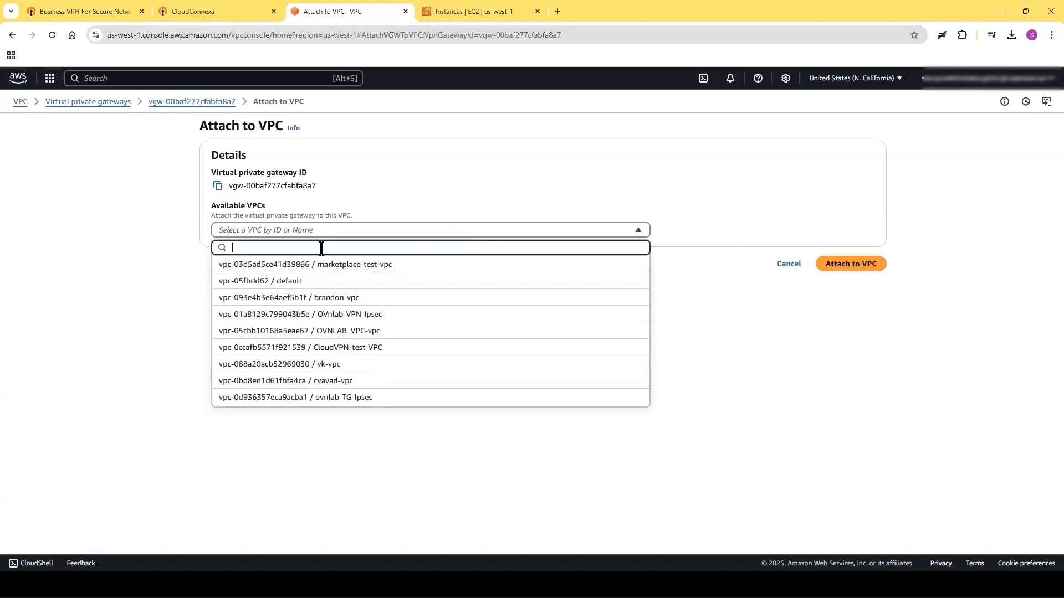
{"action": "type", "text": "ovnla"}
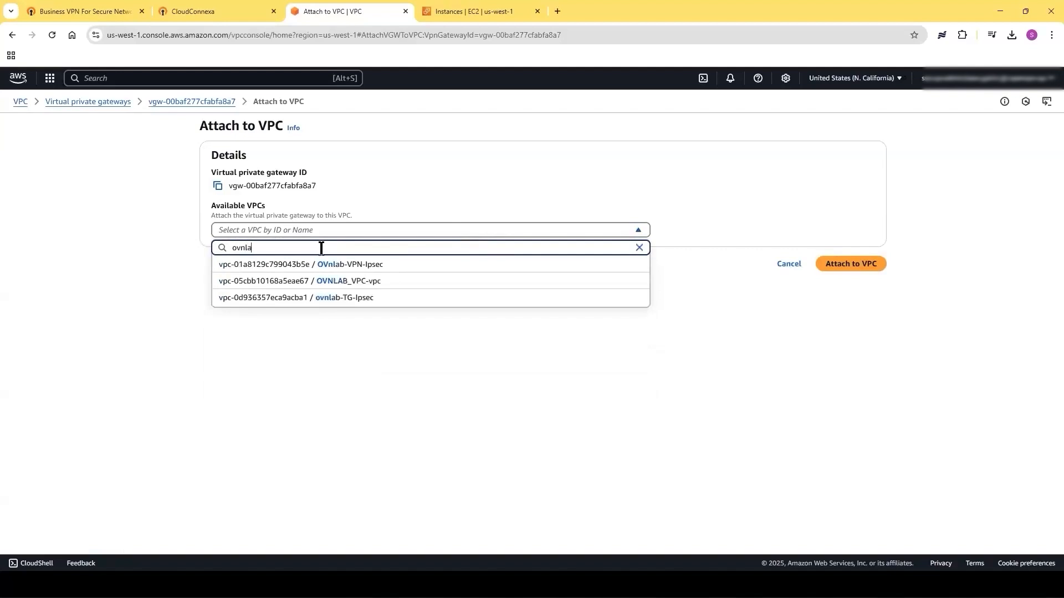
{"action": "left_click", "coordinate": [349, 281]}
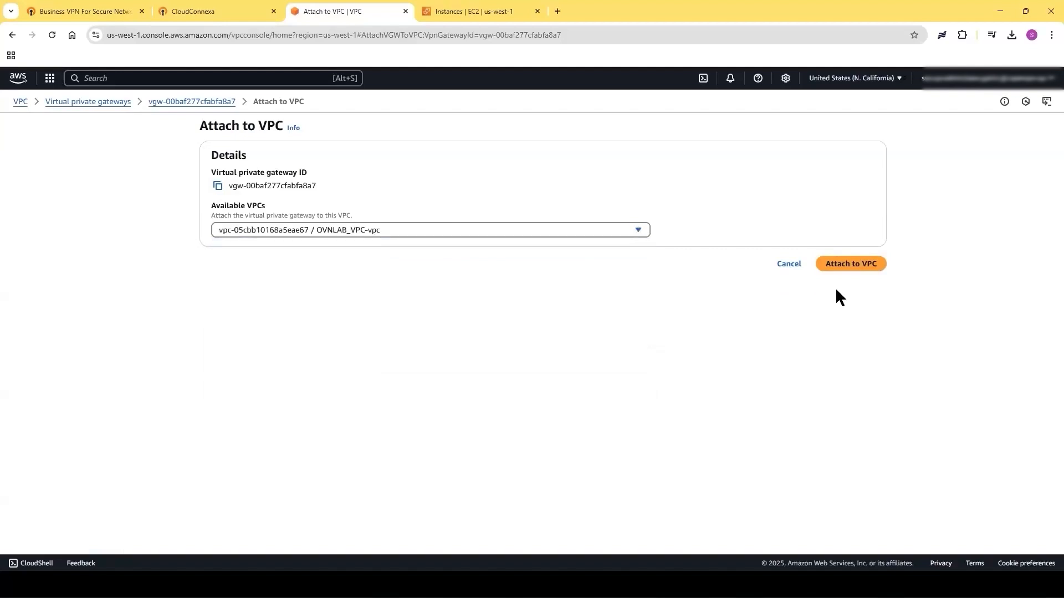
{"action": "left_click", "coordinate": [844, 265]}
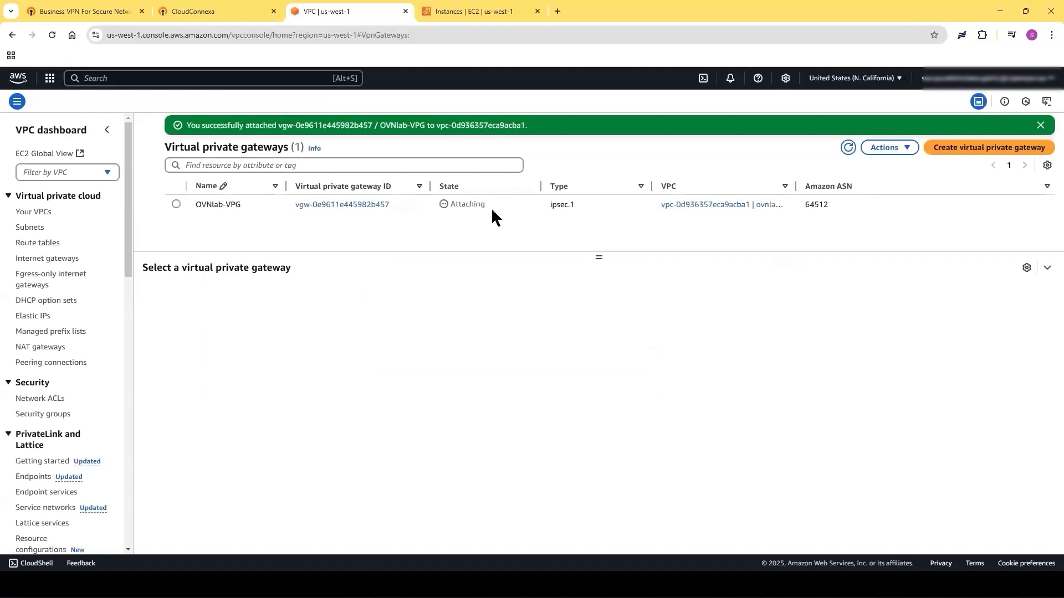
{"action": "left_click", "coordinate": [847, 151]}
{"action": "left_click", "coordinate": [847, 150]}
{"action": "left_click", "coordinate": [850, 151]}
Start a new Site-to-Site VPN connection named OVnlab-VPN and choose OVNlab-VPG as its virtual private gateway
{"action": "scroll", "coordinate": [42, 332], "scroll_direction": "down", "scroll_amount": 4}
{"action": "scroll", "coordinate": [42, 338], "scroll_direction": "down", "scroll_amount": 2}
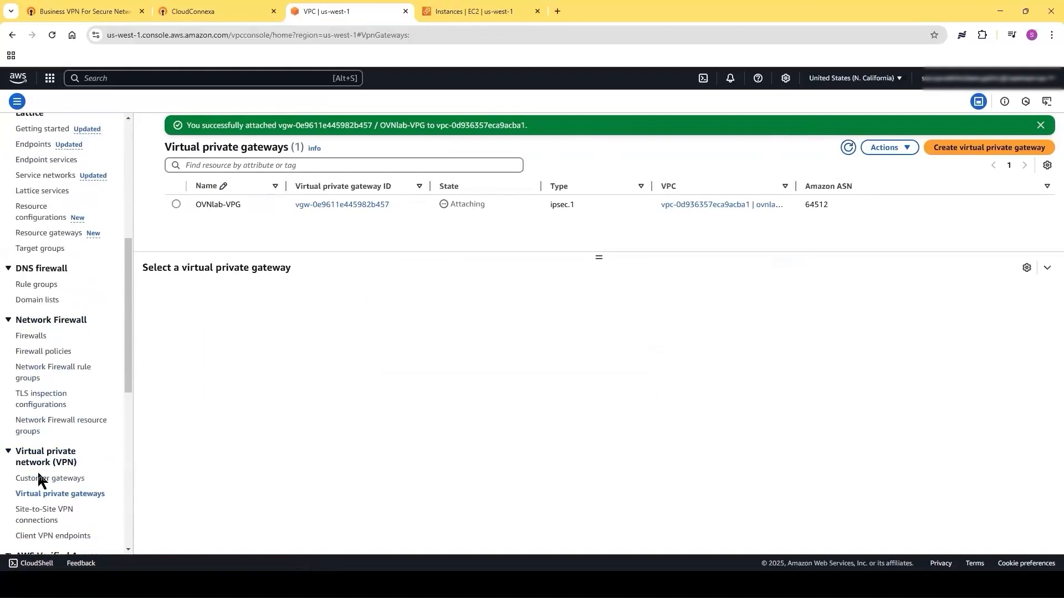
{"action": "left_click", "coordinate": [41, 513]}
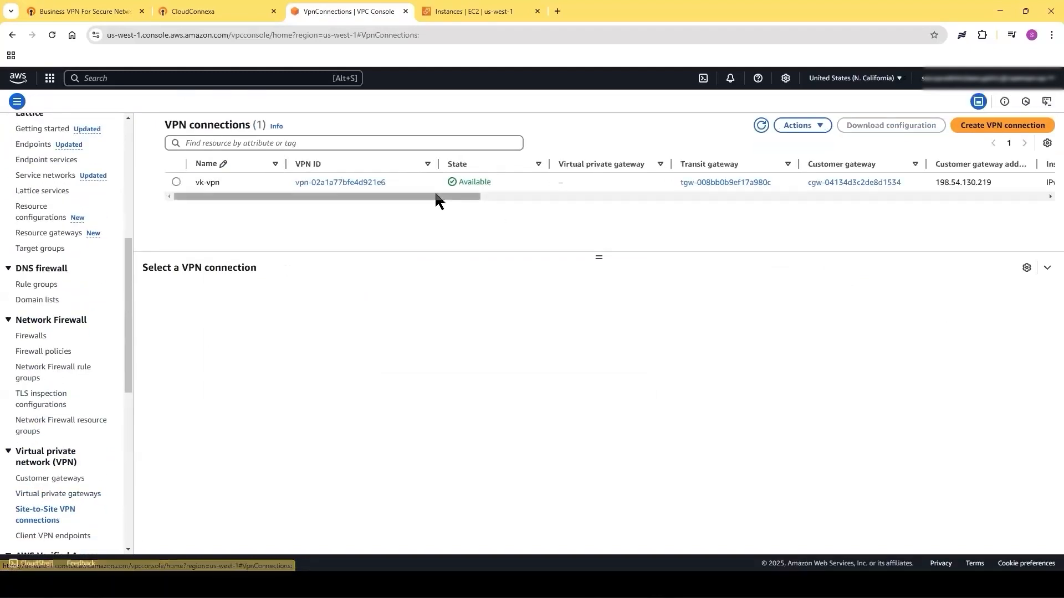
{"action": "left_click", "coordinate": [982, 127]}
{"action": "left_click", "coordinate": [234, 209]}
{"action": "type", "text": "O"}
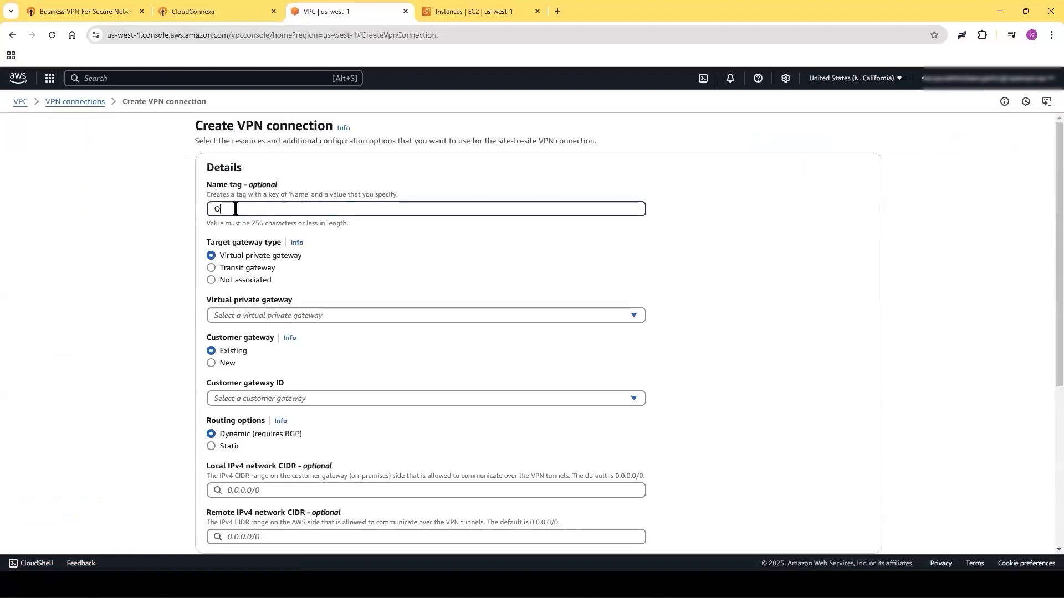
{"action": "type", "text": "Vnl;ab"}
{"action": "key", "text": "BackSpace"}
{"action": "key", "text": "BackSpace"}
{"action": "type", "text": "b-VPN"}
{"action": "left_click", "coordinate": [632, 315]}
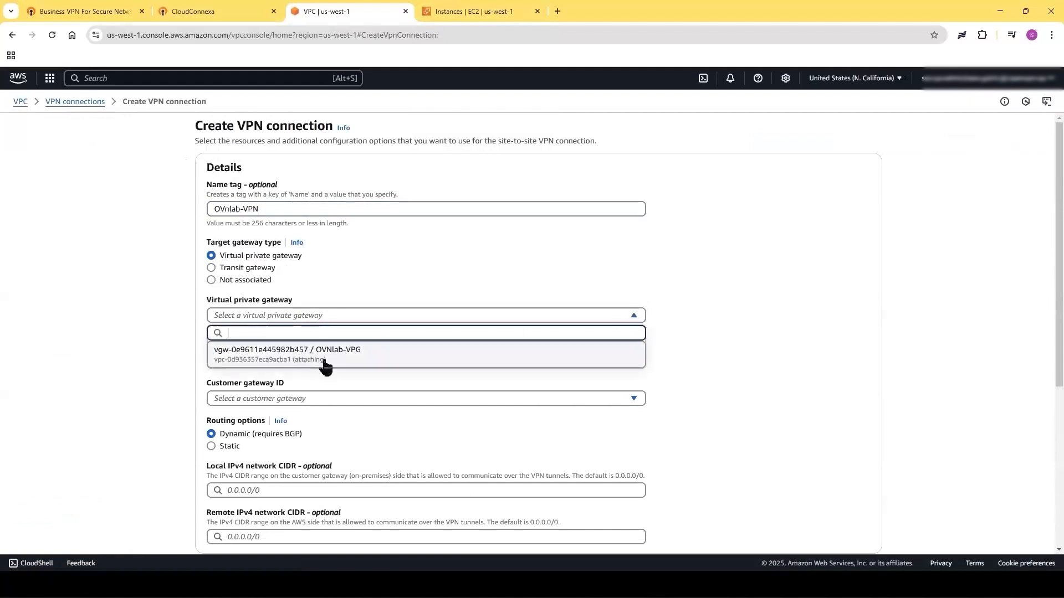
{"action": "left_click", "coordinate": [289, 353]}
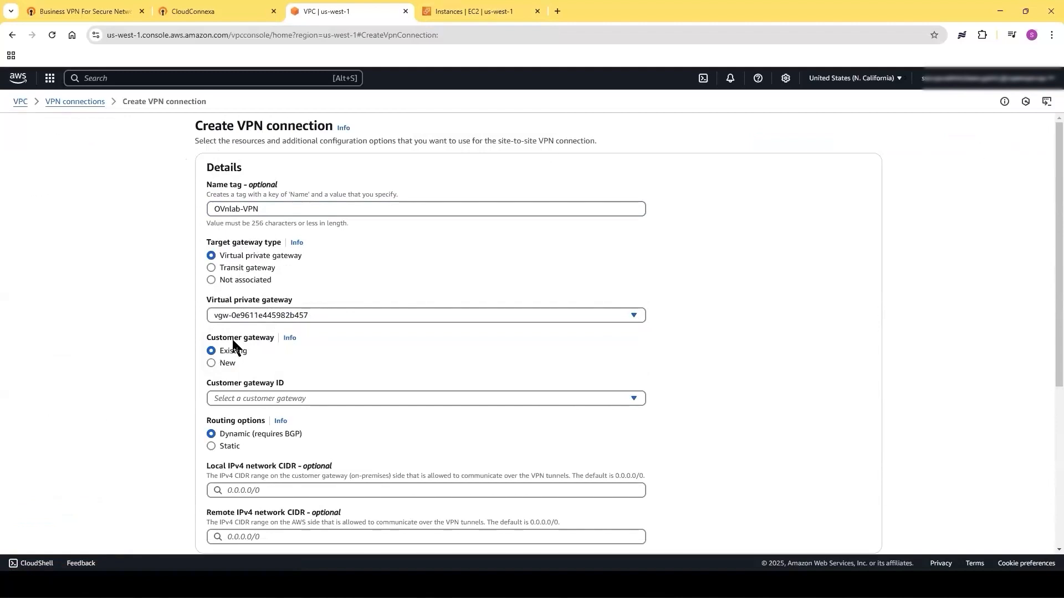
Specify a new customer gateway with the IP address 167.88.60.130, copied from CloudConnexa's Remote Gateway IP Address
{"action": "left_click", "coordinate": [212, 365]}
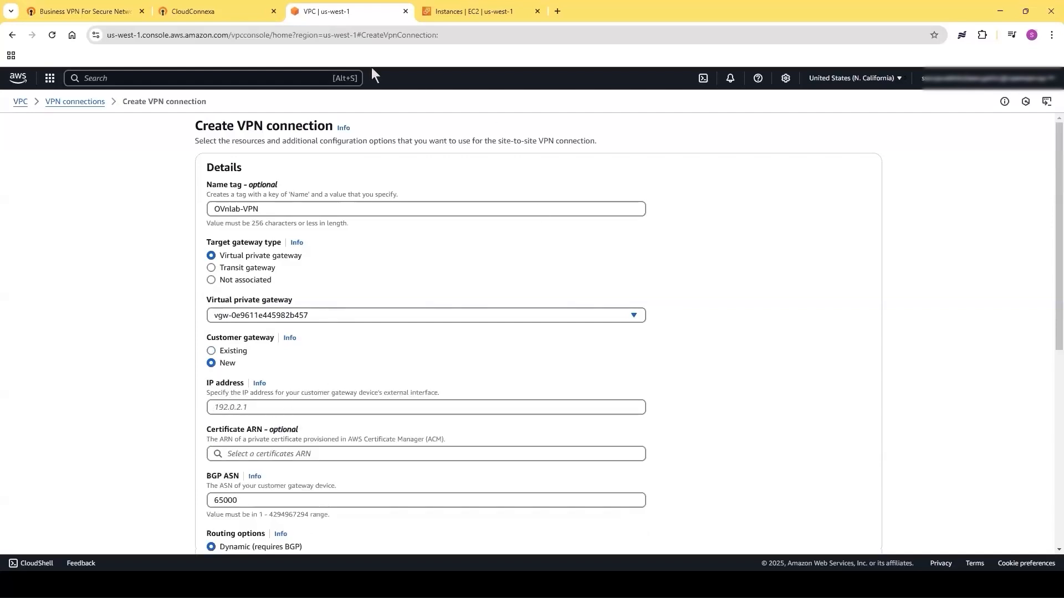
{"action": "left_click", "coordinate": [208, 11]}
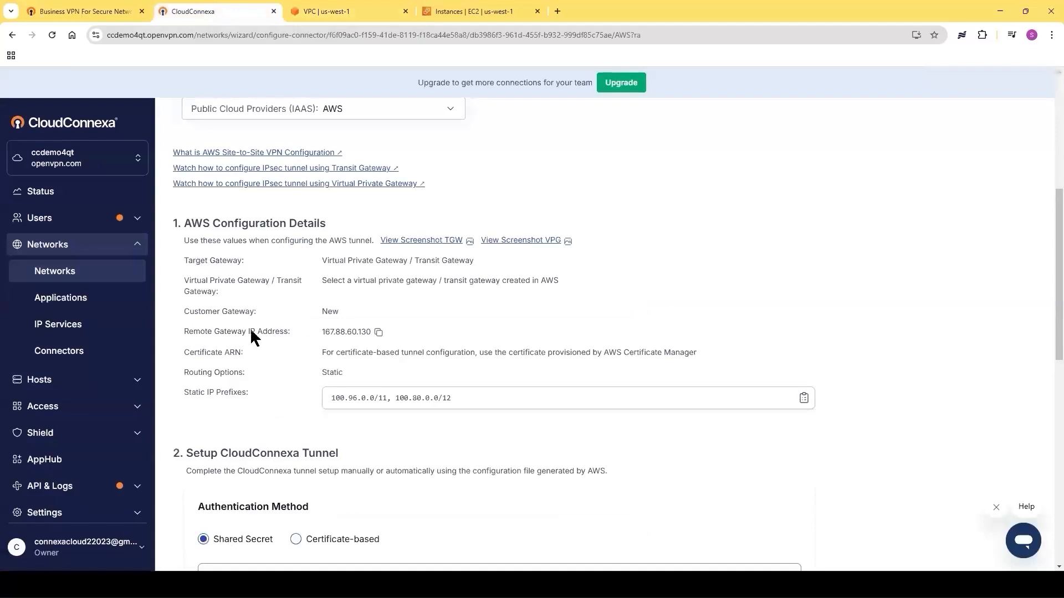
{"action": "left_click", "coordinate": [374, 333]}
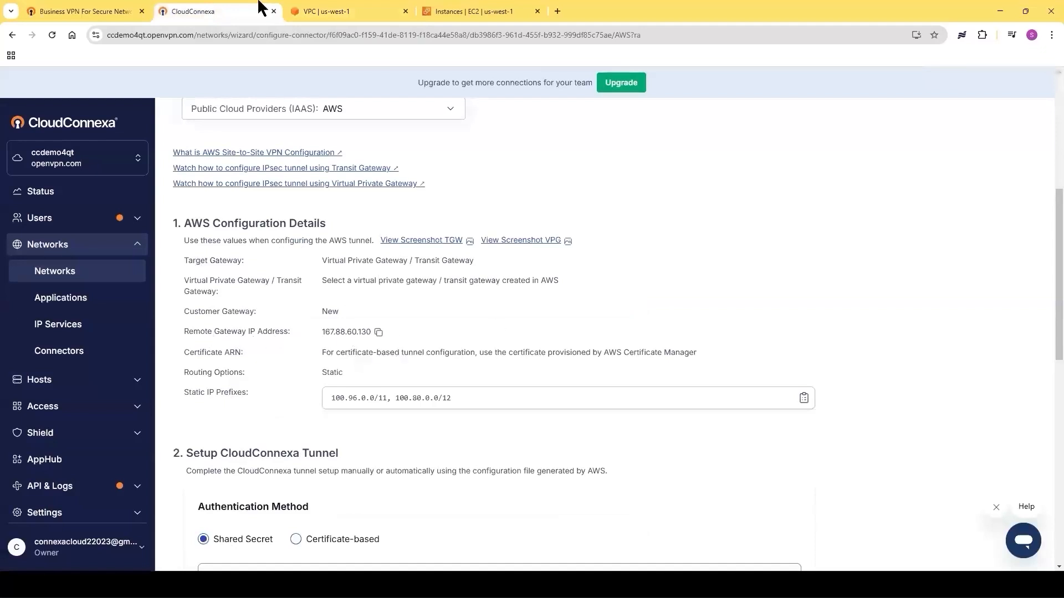
{"action": "left_click", "coordinate": [327, 11]}
{"action": "left_click", "coordinate": [231, 408]}
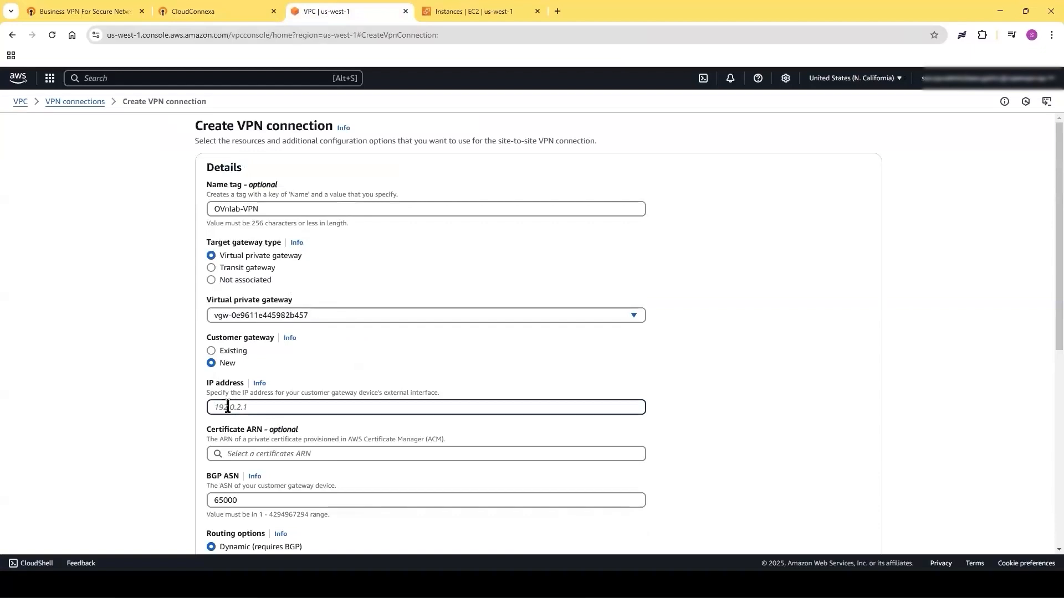
{"action": "key", "text": "ctrl+v"}
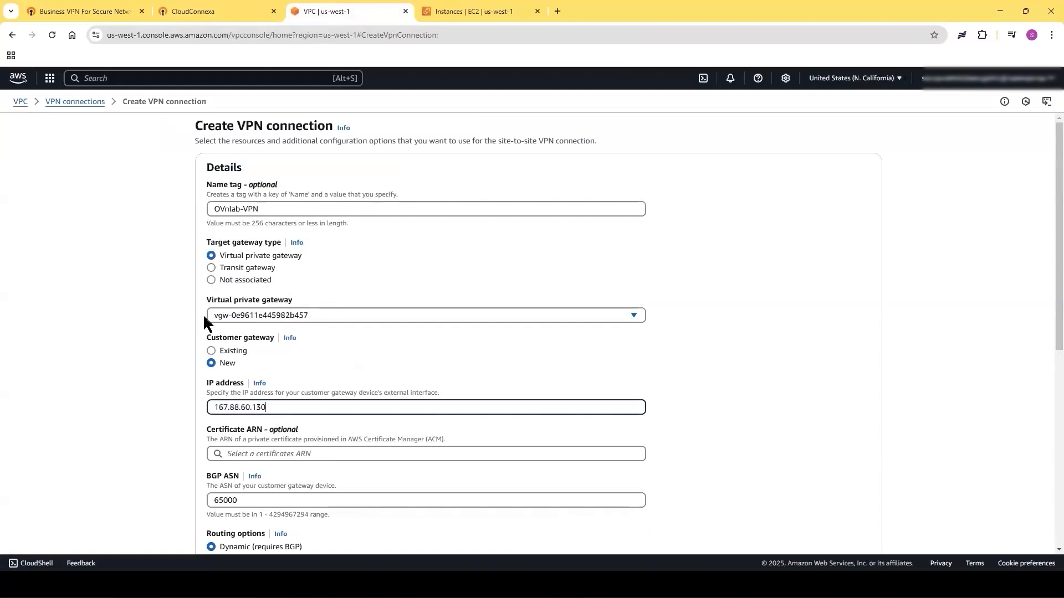
Set the VPN connection's routing to Static and add CloudConnexa's first static IP prefix, 100.96.0.0/11
{"action": "scroll", "coordinate": [203, 308], "scroll_direction": "down", "scroll_amount": 3}
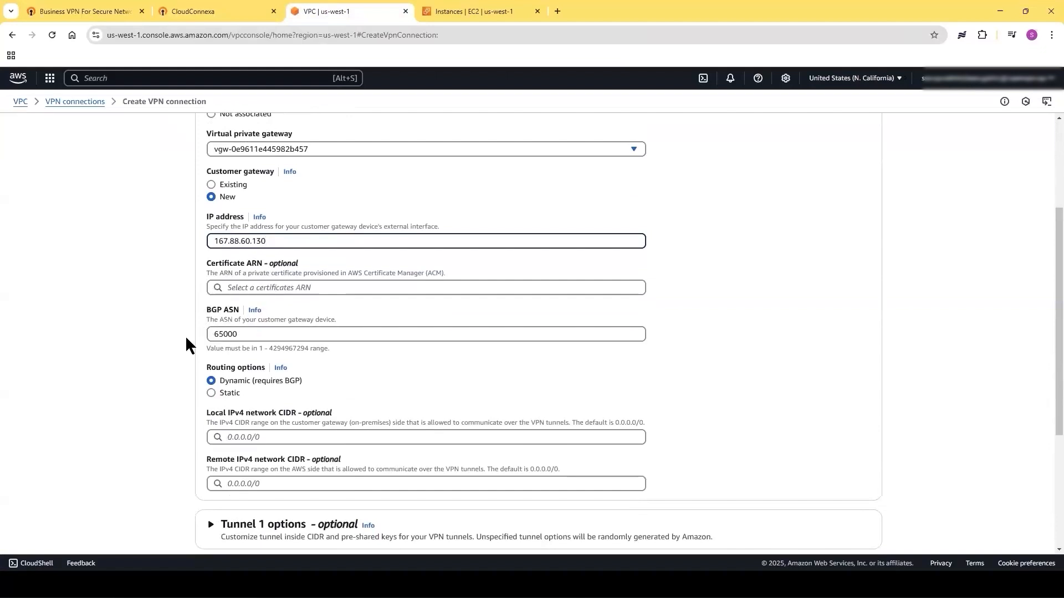
{"action": "scroll", "coordinate": [258, 374], "scroll_direction": "down", "scroll_amount": 1}
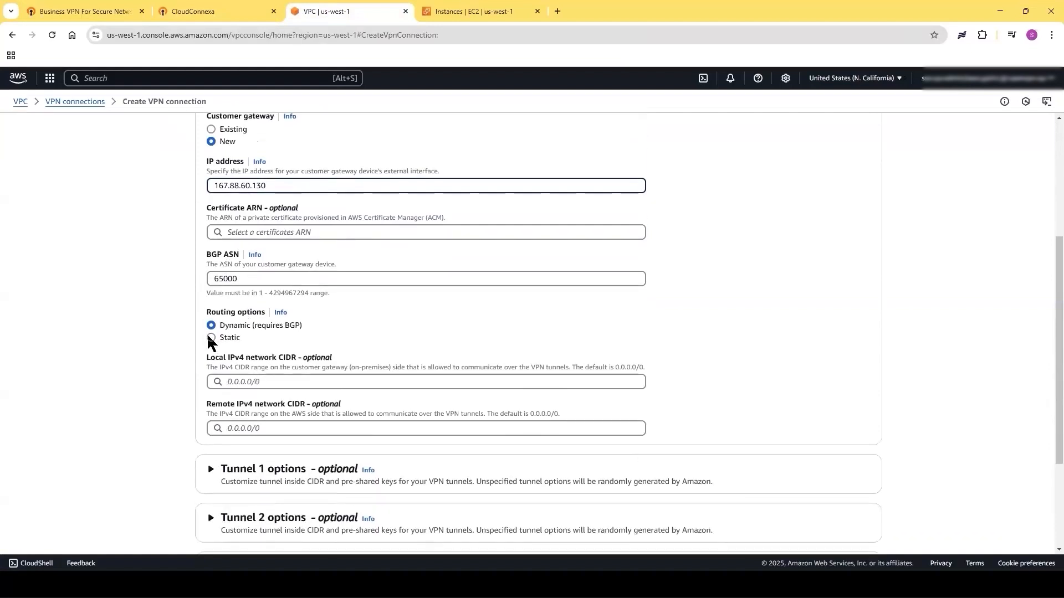
{"action": "left_click", "coordinate": [211, 338]}
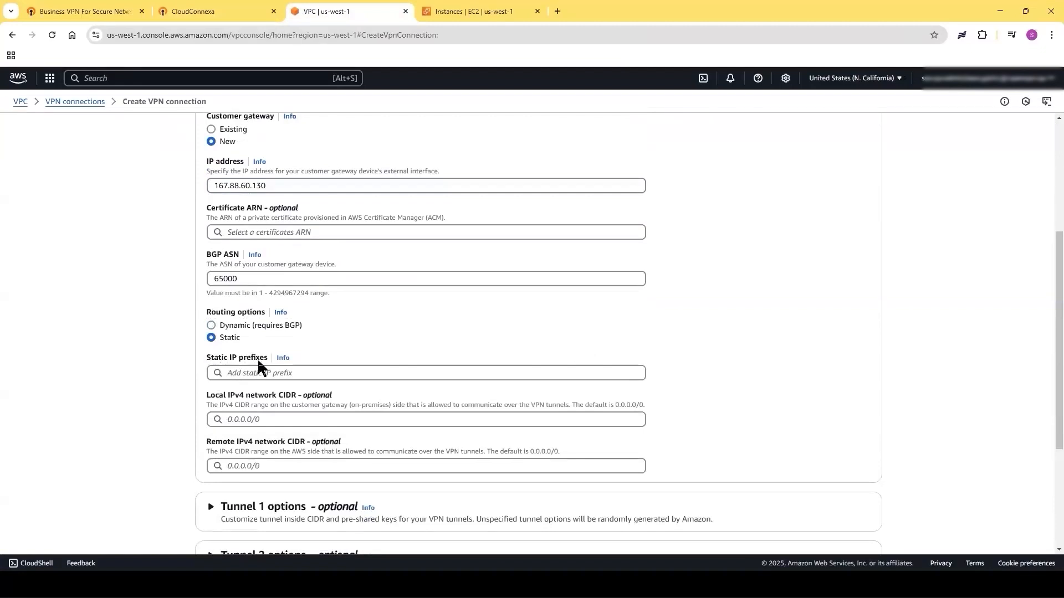
{"action": "left_click", "coordinate": [192, 11]}
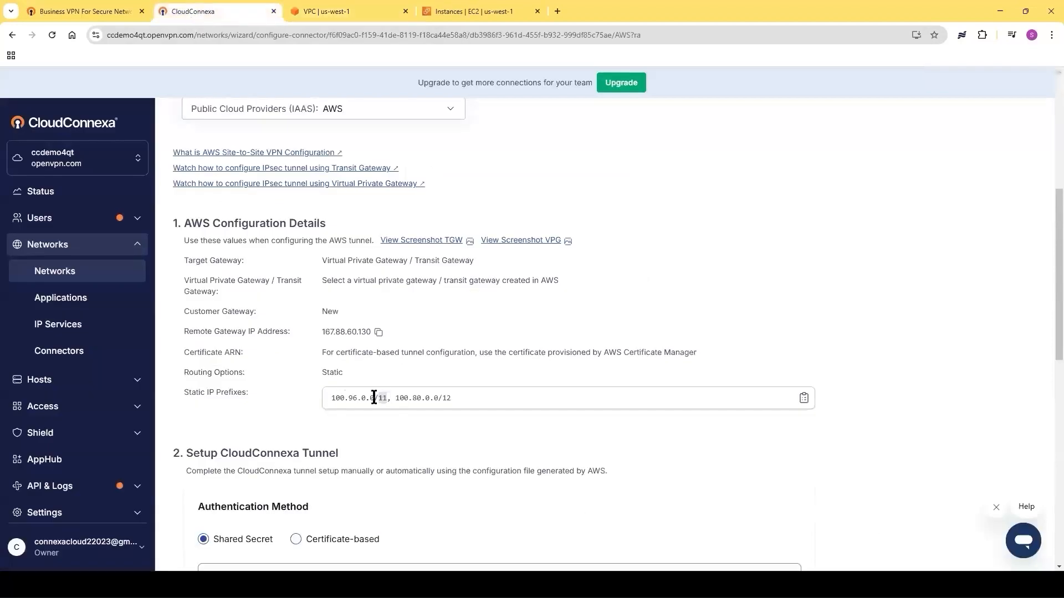
{"action": "left_click_drag", "start_coordinate": [387, 398], "coordinate": [324, 400]}
{"action": "left_click_drag", "start_coordinate": [460, 399], "coordinate": [394, 401]}
{"action": "left_click_drag", "start_coordinate": [388, 398], "coordinate": [344, 393]}
{"action": "left_click", "coordinate": [333, 11]}
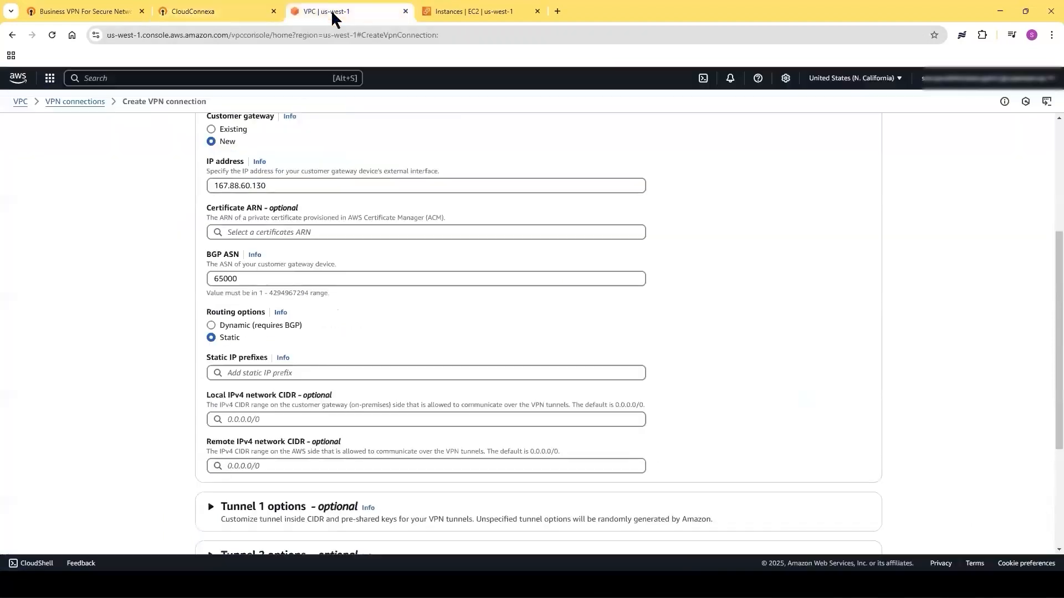
{"action": "left_click", "coordinate": [232, 375]}
{"action": "key", "text": "ctrl+v"}
{"action": "key", "text": "Return"}
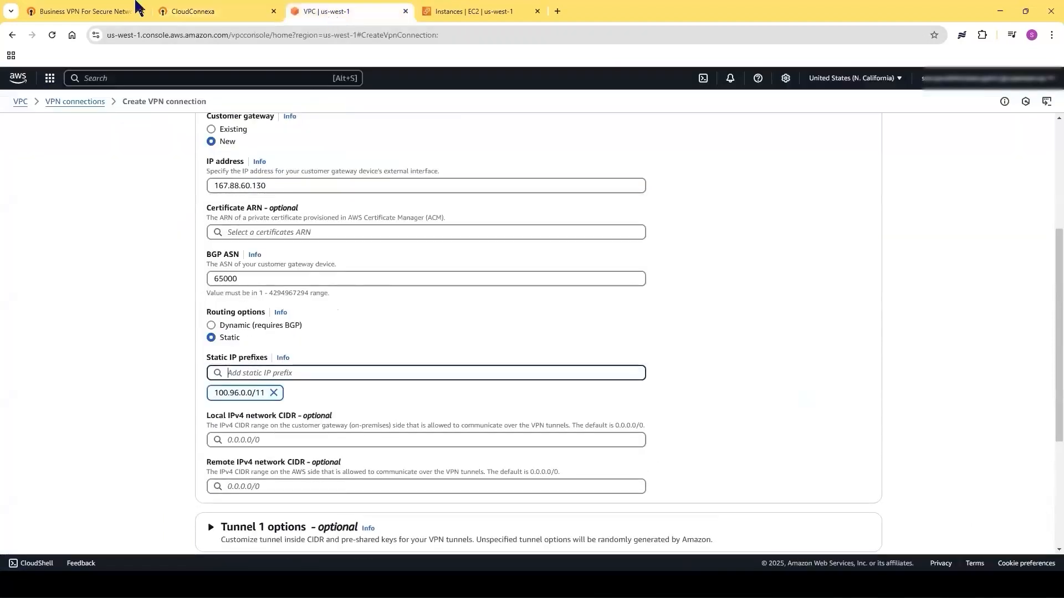
Copy CloudConnexa's second static IP prefix, 100.80.0.0/12, and add it to the VPN connection's static IP prefixes
{"action": "left_click", "coordinate": [183, 11]}
{"action": "left_click_drag", "start_coordinate": [453, 398], "coordinate": [395, 398]}
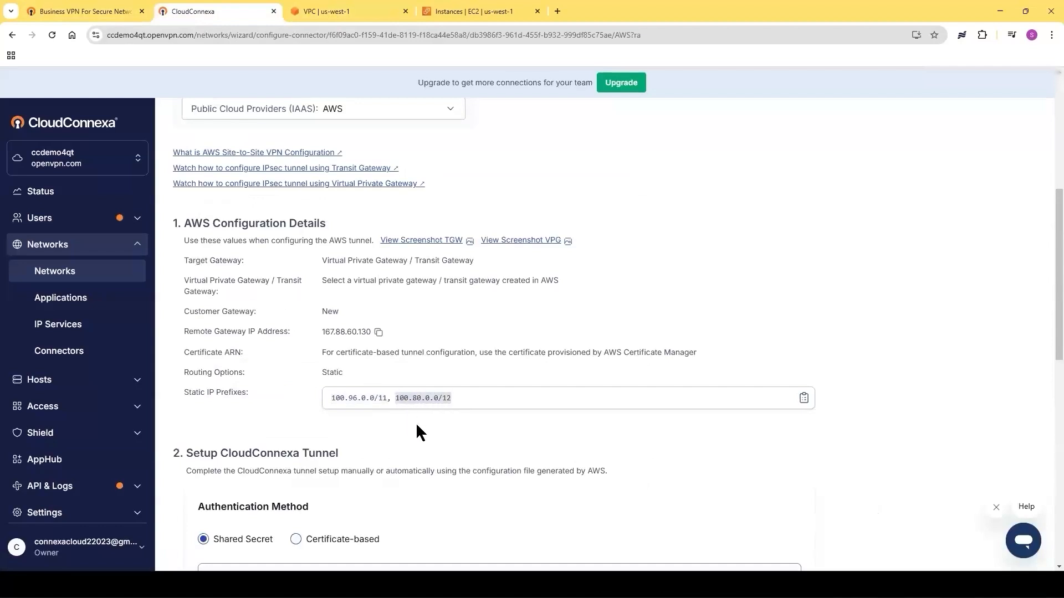
{"action": "left_click", "coordinate": [326, 11]}
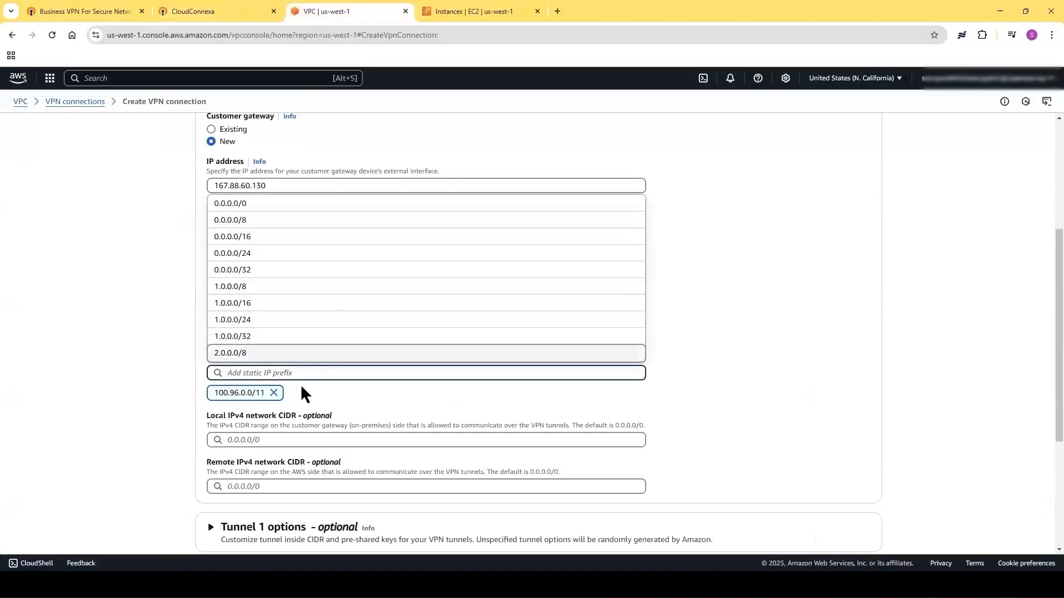
{"action": "key", "text": "ctrl+v"}
{"action": "left_click", "coordinate": [256, 351]}
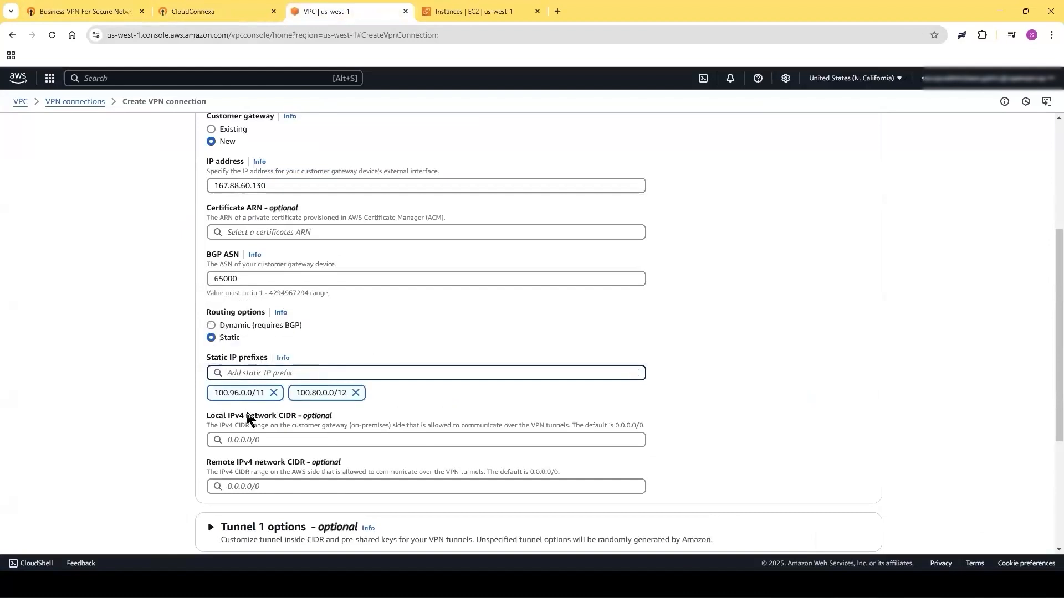
Create the OVnlab-VPN connection with the remaining options at their defaults and refresh its state
{"action": "scroll", "coordinate": [248, 416], "scroll_direction": "down", "scroll_amount": 1}
{"action": "scroll", "coordinate": [248, 416], "scroll_direction": "down", "scroll_amount": 2}
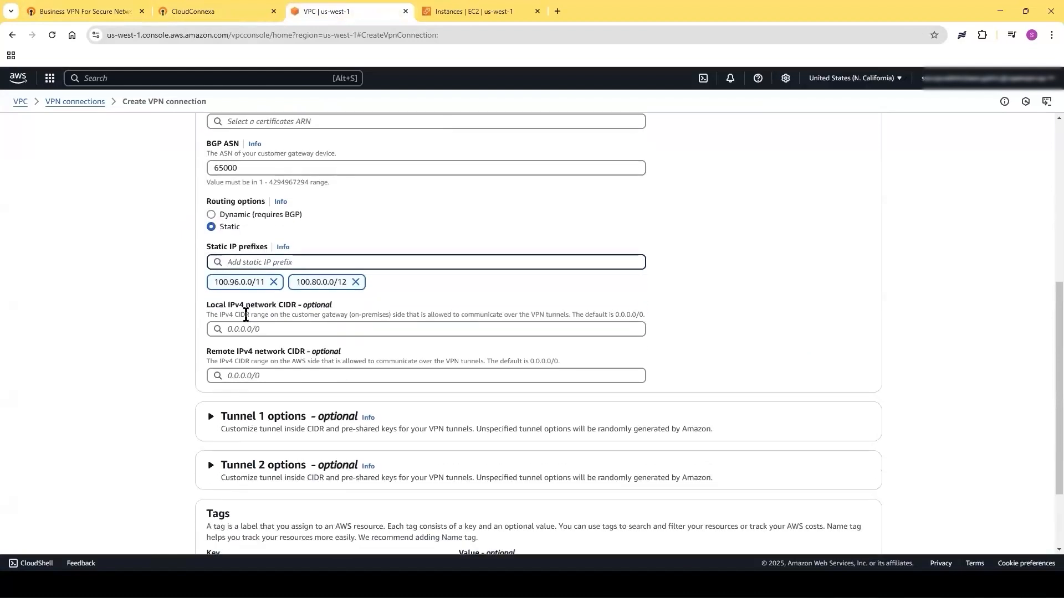
{"action": "scroll", "coordinate": [304, 409], "scroll_direction": "down", "scroll_amount": 2}
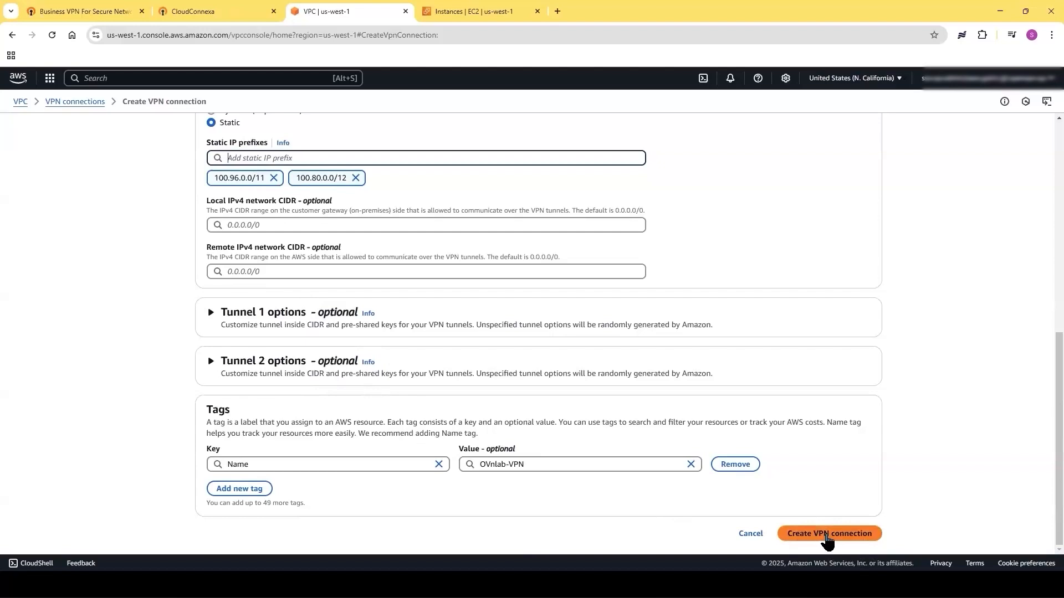
{"action": "left_click", "coordinate": [827, 538]}
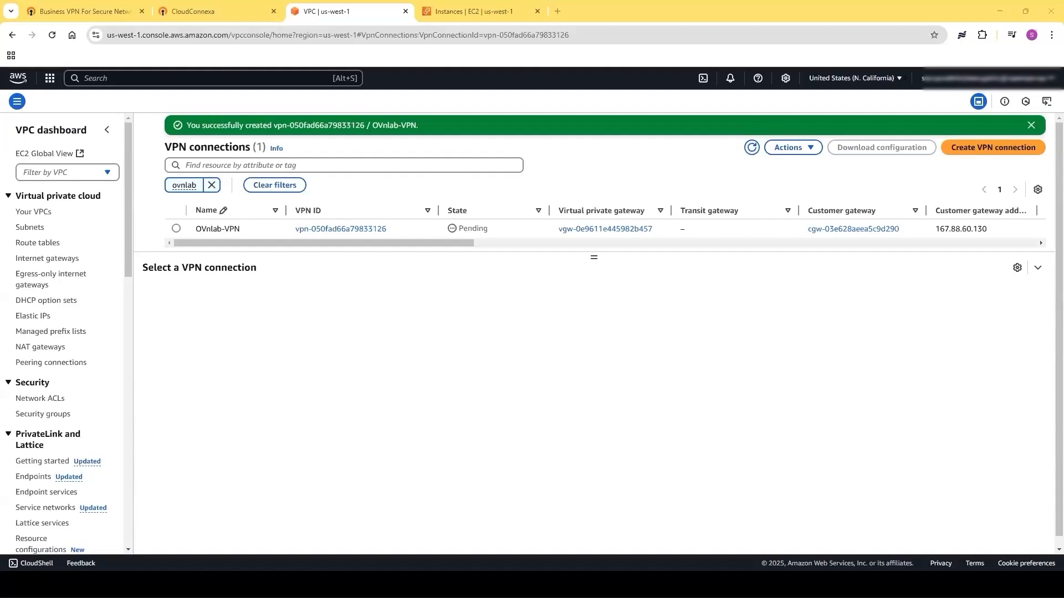
{"action": "left_click", "coordinate": [750, 149]}
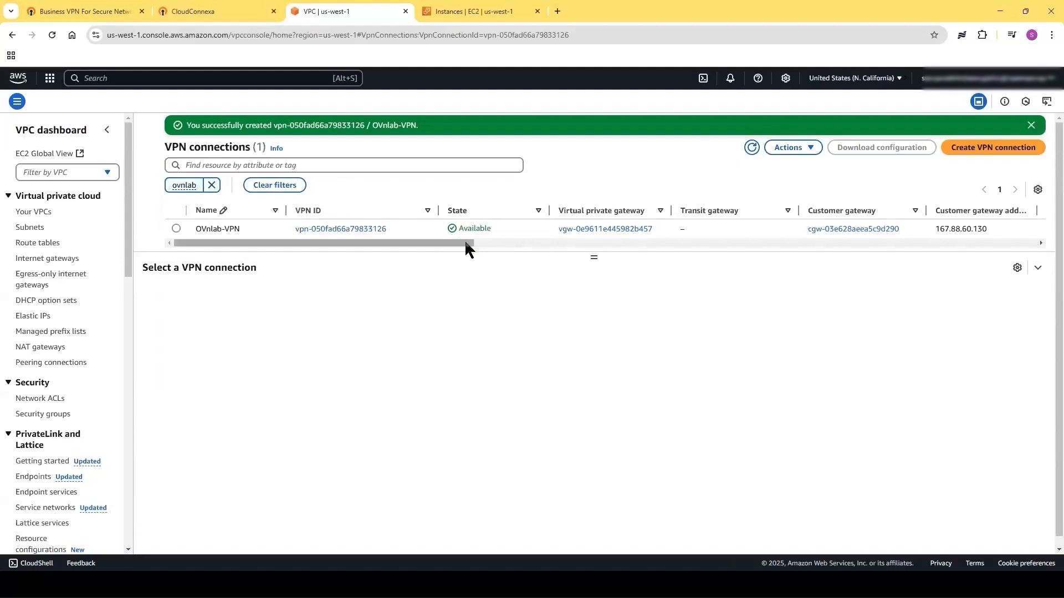
Download OVnlab-VPN's configuration file for the Generic vendor and platform, with Vendor Agnostic software and ikev1
{"action": "left_click", "coordinate": [176, 229]}
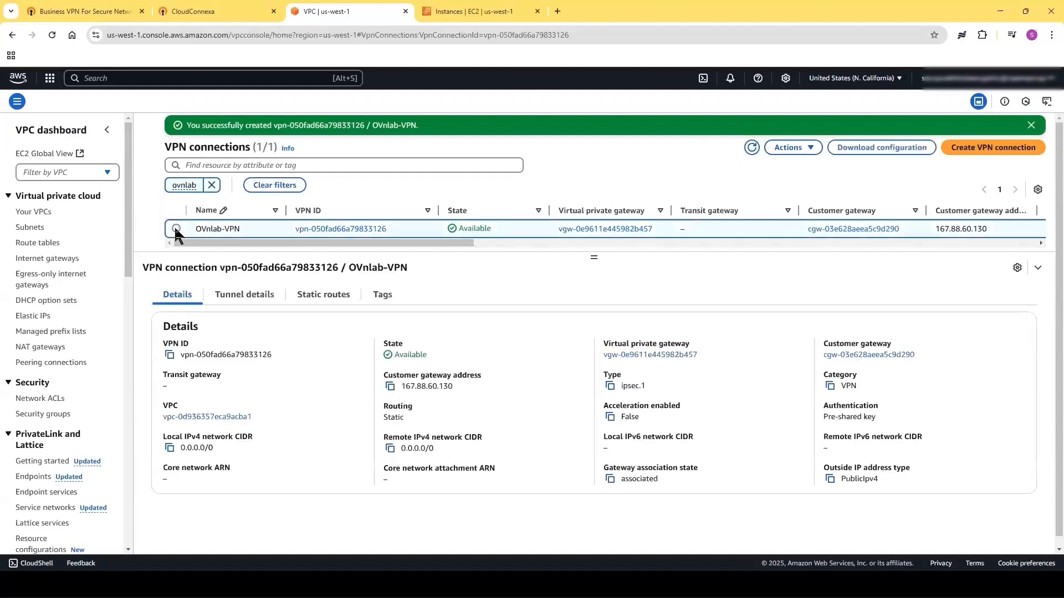
{"action": "left_click", "coordinate": [870, 157]}
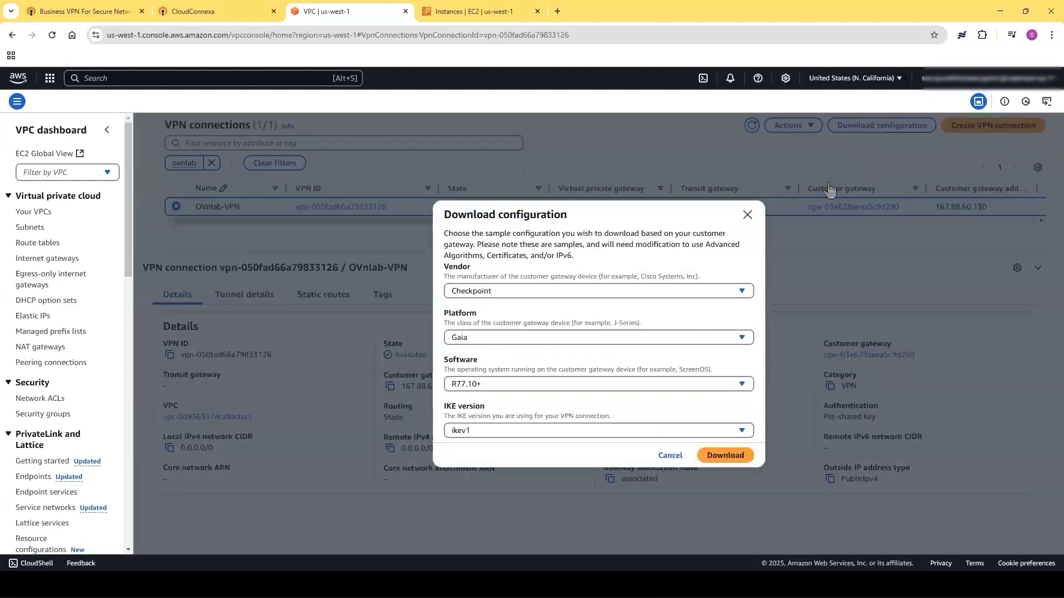
{"action": "left_click", "coordinate": [520, 290]}
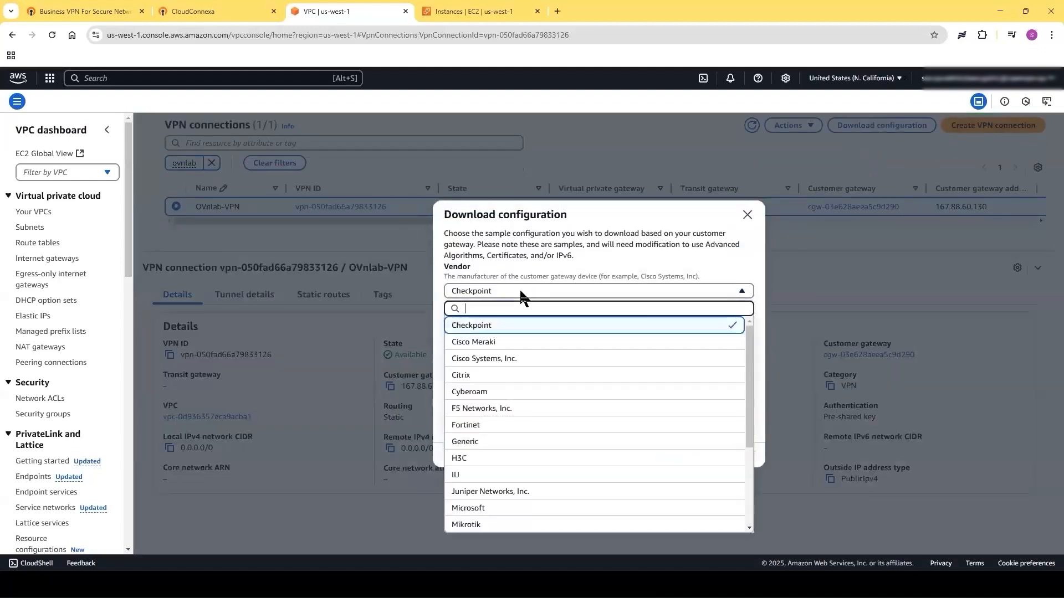
{"action": "left_click", "coordinate": [483, 441]}
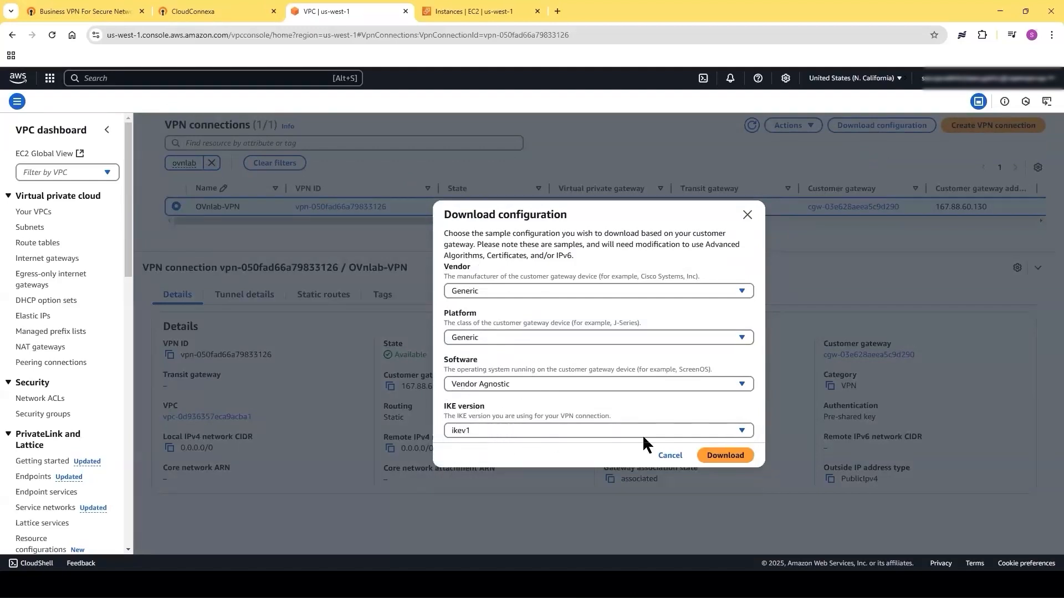
{"action": "left_click", "coordinate": [727, 456]}
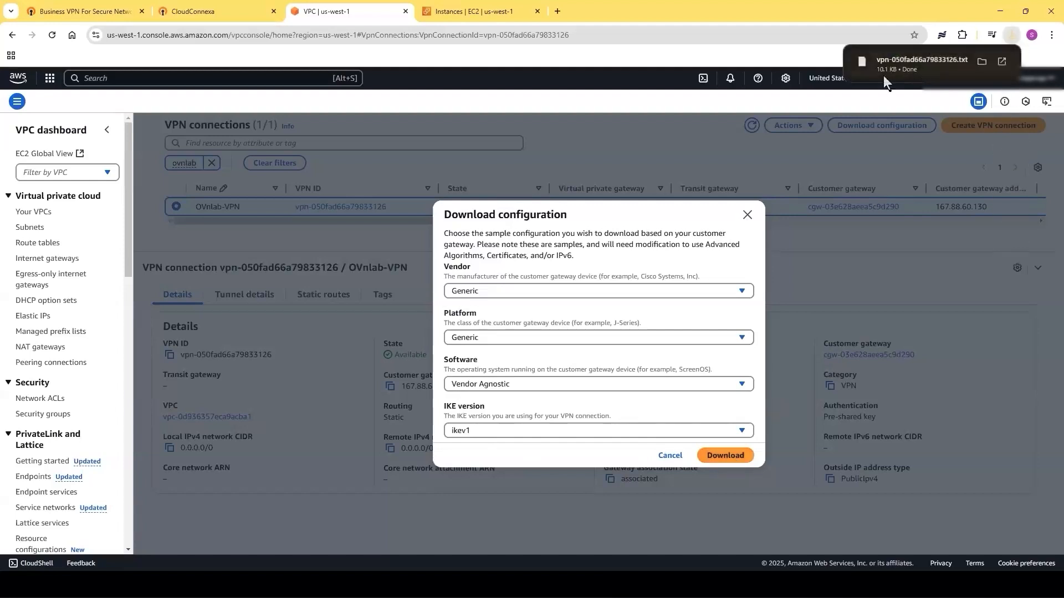
{"action": "left_click", "coordinate": [747, 215]}
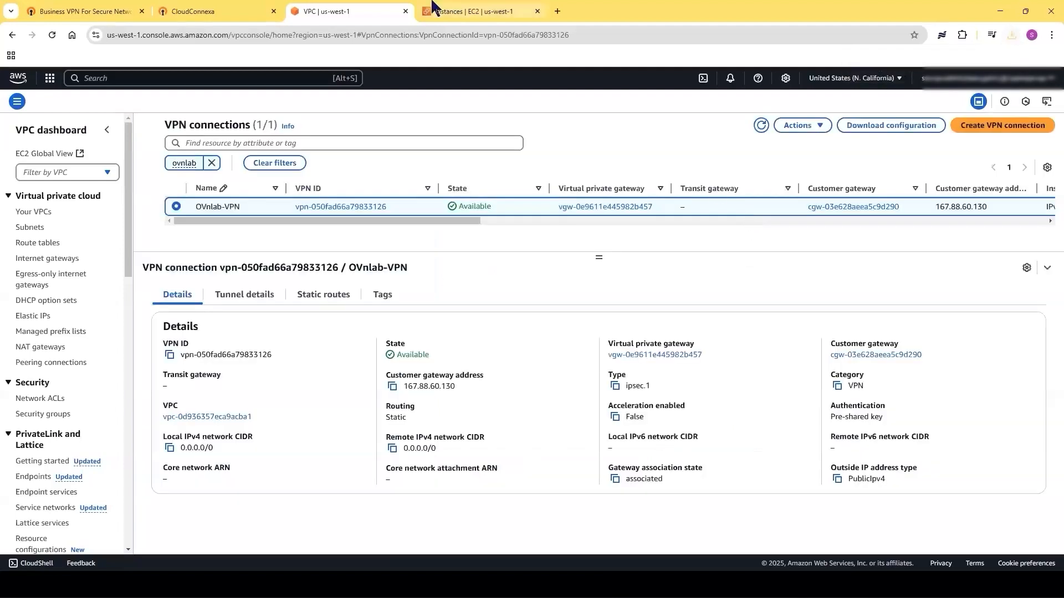
Switch to CloudConnexa and upload the downloaded AWS generic configuration file into the Shared Secret tunnel setup
{"action": "left_click", "coordinate": [202, 12]}
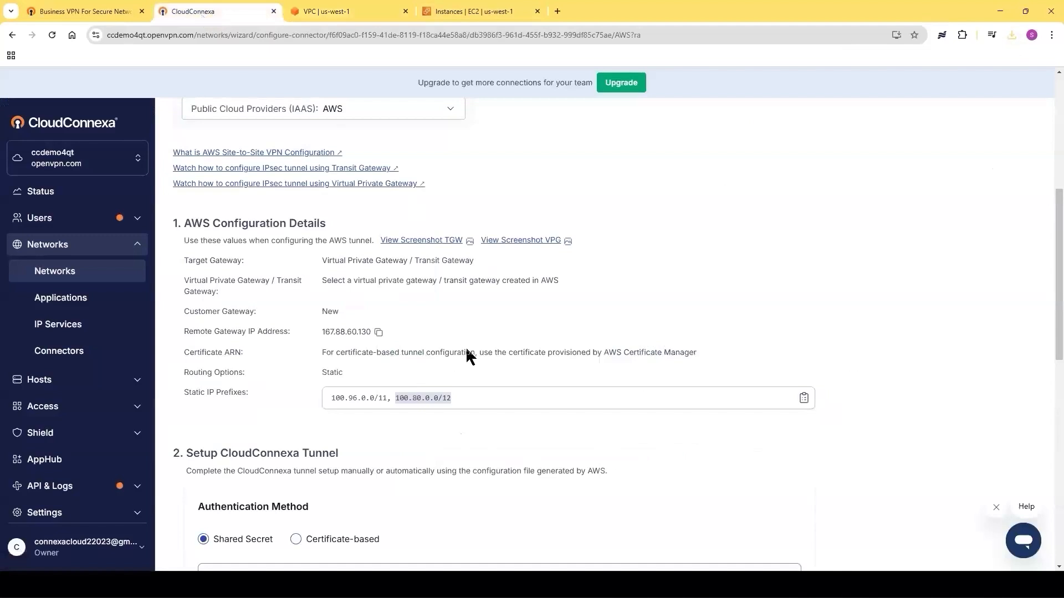
{"action": "scroll", "coordinate": [432, 335], "scroll_direction": "down", "scroll_amount": 5}
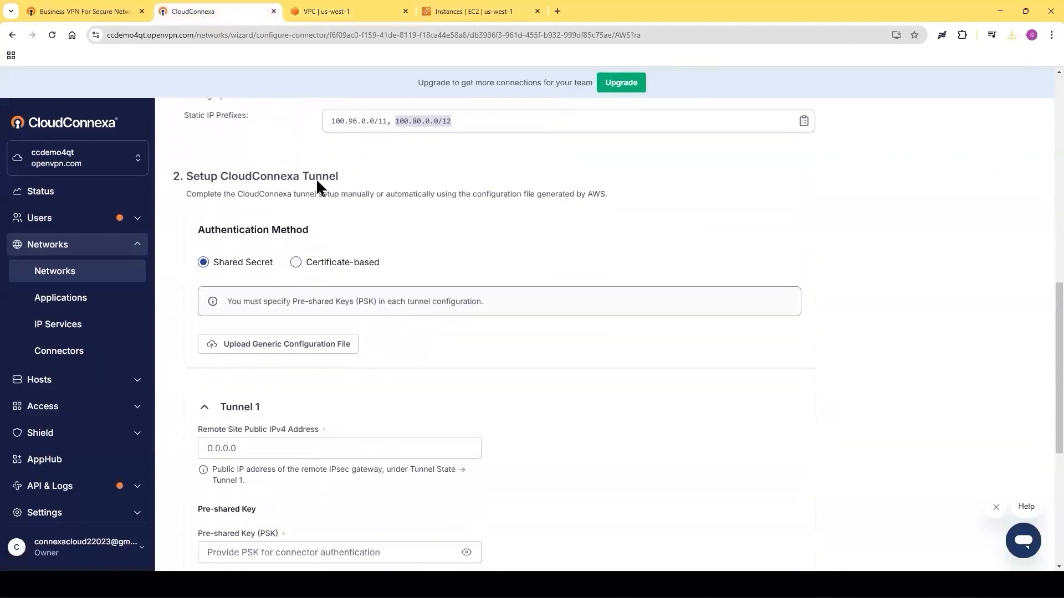
{"action": "left_click", "coordinate": [270, 346]}
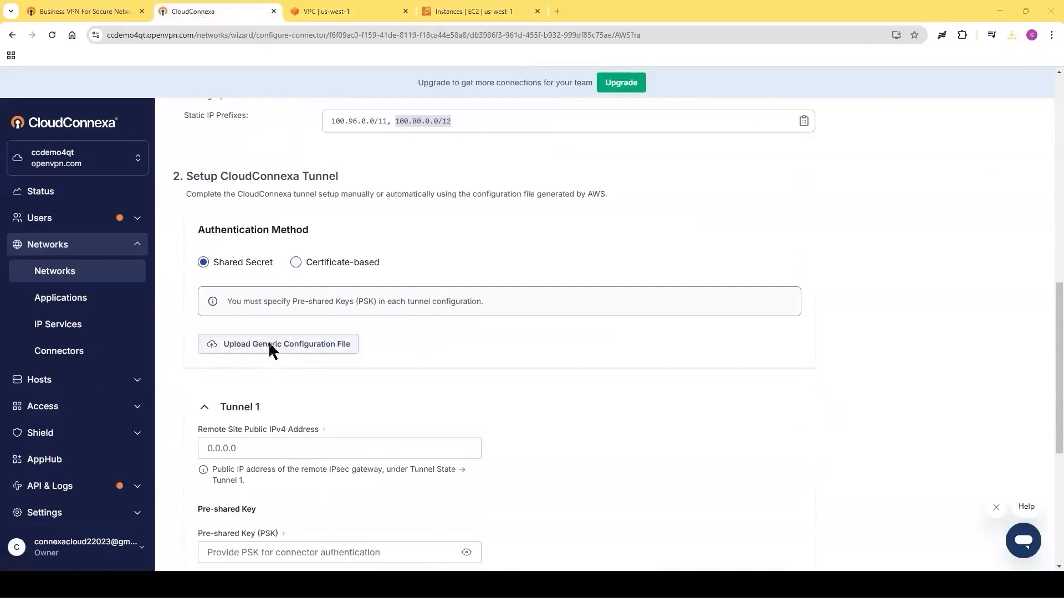
{"action": "double_click", "coordinate": [205, 215]}
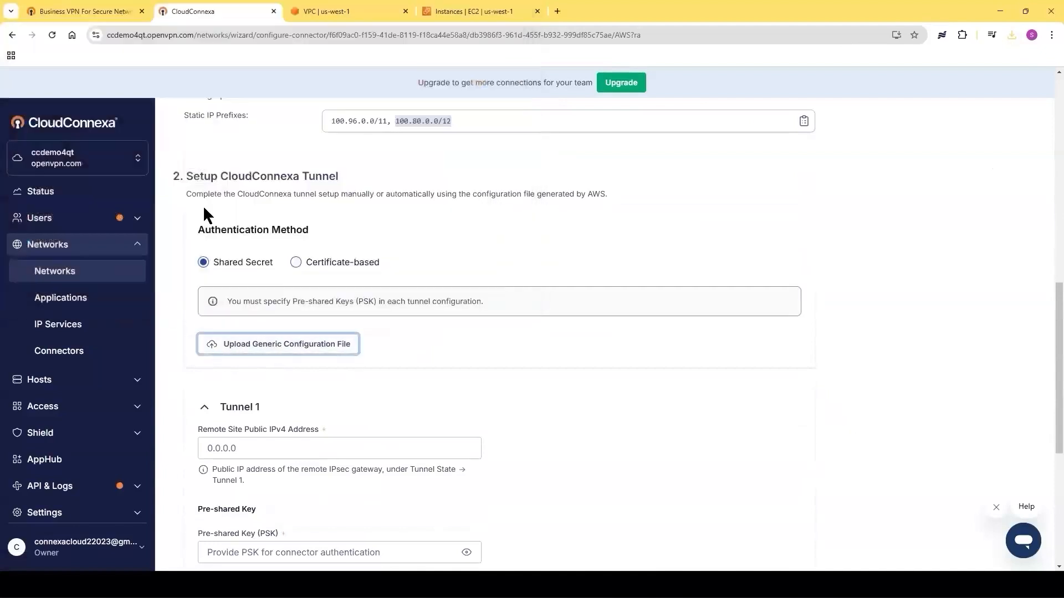
Review the imported Tunnel 1 and Tunnel 2 settings, test both connections, and proceed to adding an application
{"action": "scroll", "coordinate": [304, 358], "scroll_direction": "down", "scroll_amount": 3}
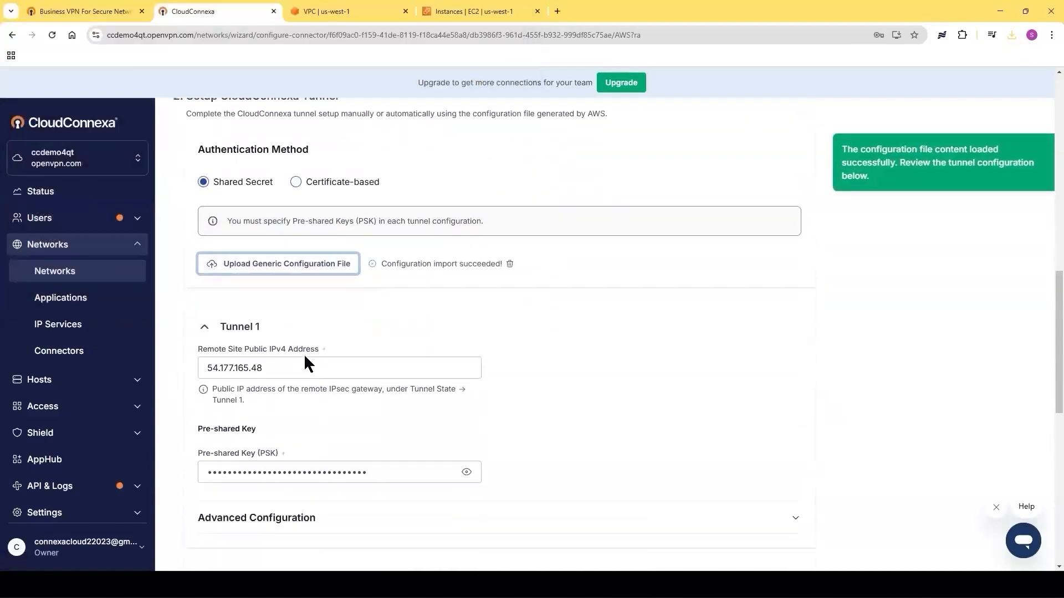
{"action": "scroll", "coordinate": [277, 266], "scroll_direction": "down", "scroll_amount": 3}
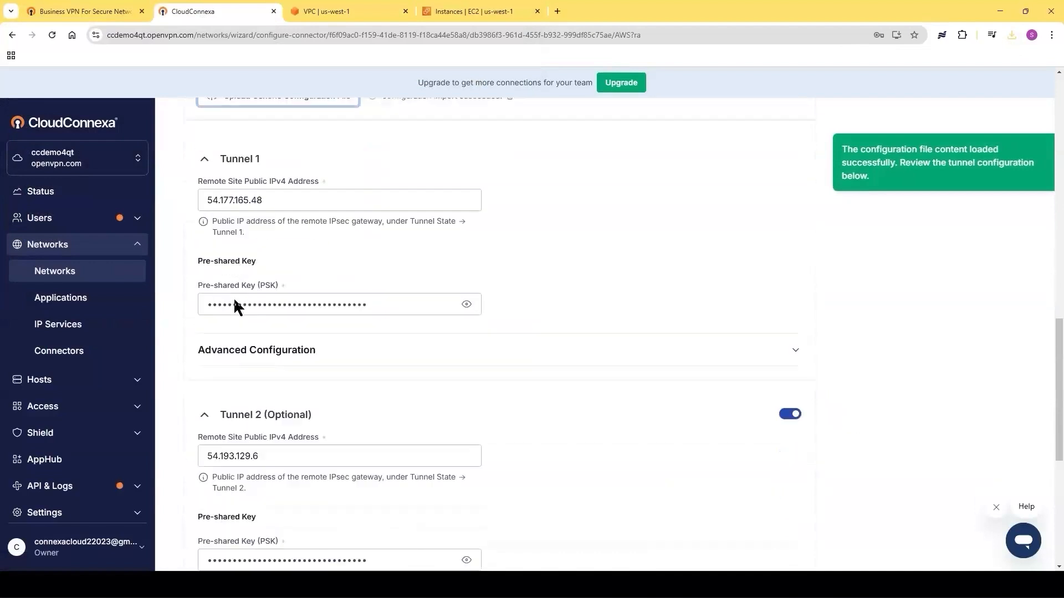
{"action": "scroll", "coordinate": [270, 320], "scroll_direction": "down", "scroll_amount": 3}
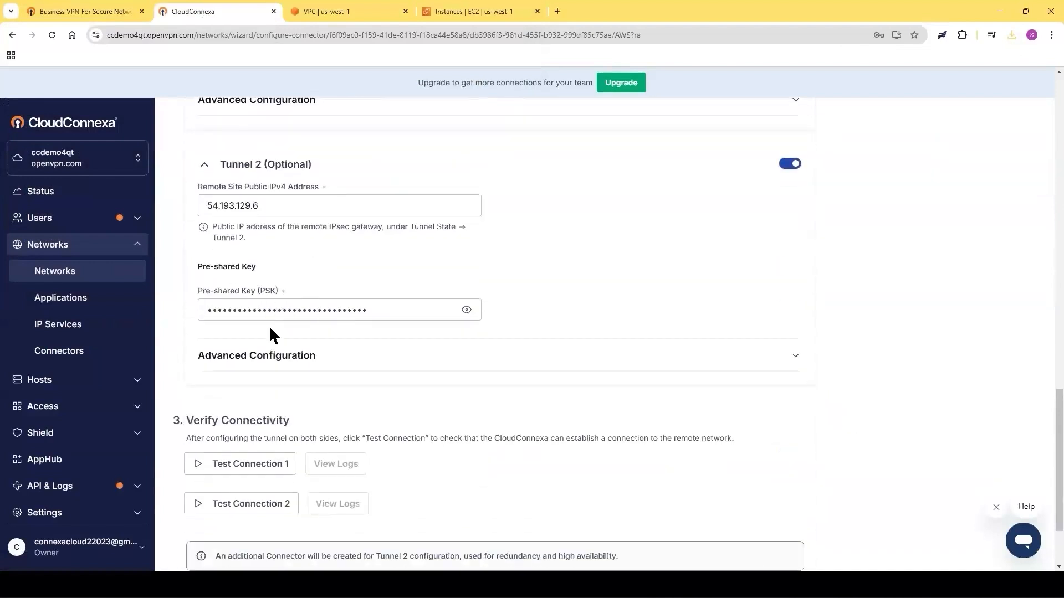
{"action": "scroll", "coordinate": [271, 341], "scroll_direction": "down", "scroll_amount": 2}
{"action": "scroll", "coordinate": [331, 320], "scroll_direction": "up", "scroll_amount": 6}
{"action": "scroll", "coordinate": [338, 300], "scroll_direction": "down", "scroll_amount": 3}
{"action": "scroll", "coordinate": [333, 321], "scroll_direction": "down", "scroll_amount": 3}
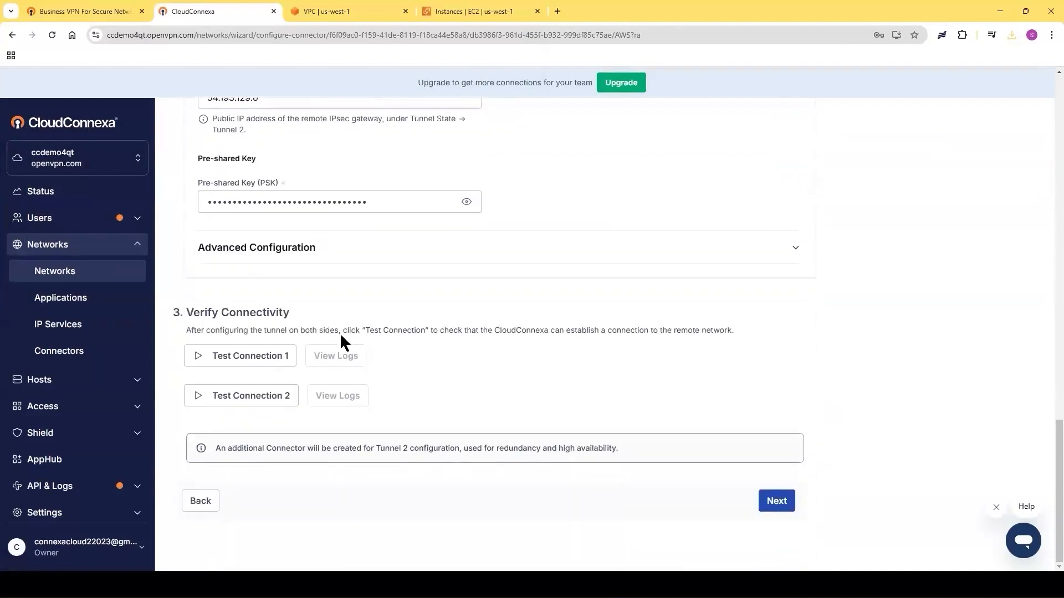
{"action": "left_click", "coordinate": [244, 358]}
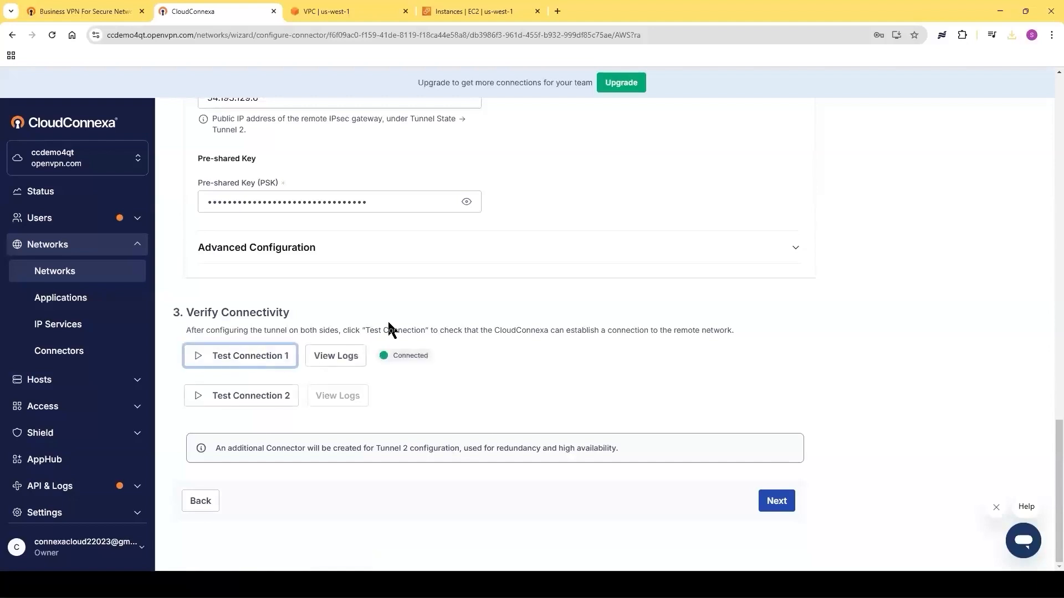
{"action": "left_click", "coordinate": [240, 400]}
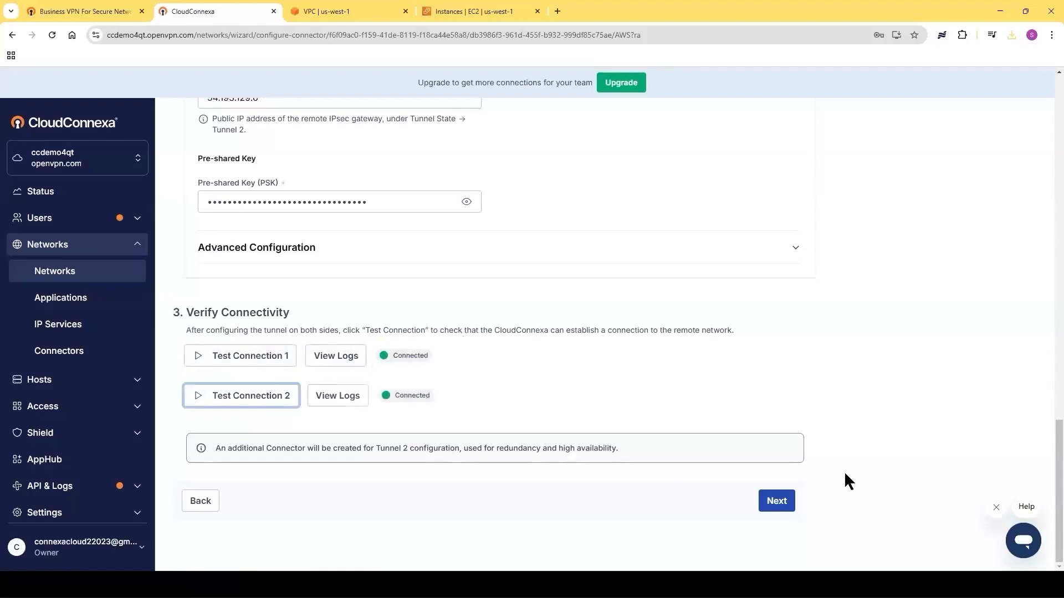
{"action": "left_click", "coordinate": [777, 504]}
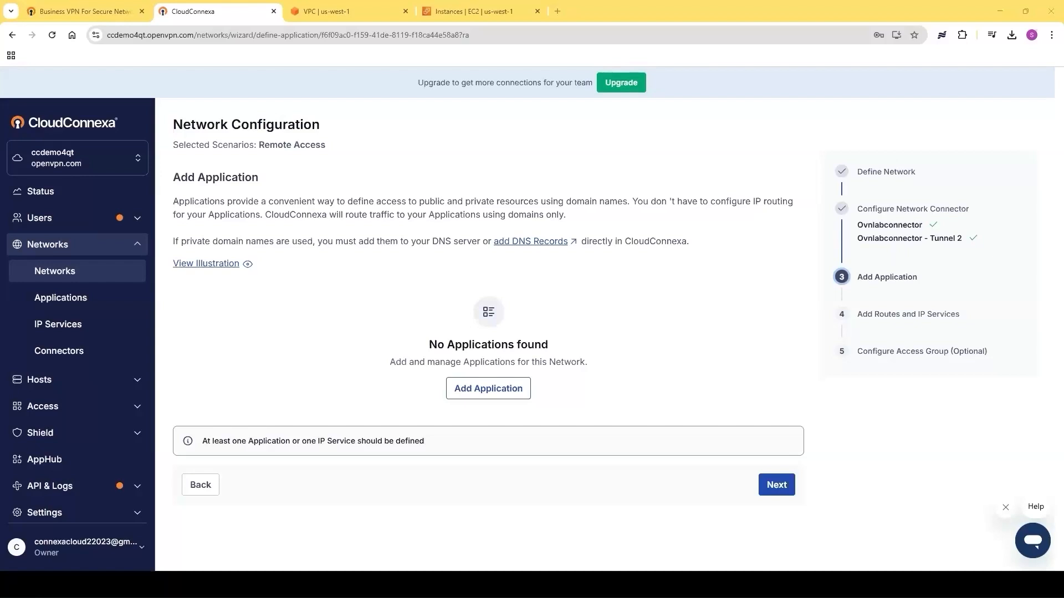
Add an application named Accounting with all protocols allowed and the domain accounting.ovnlab.local
{"action": "left_click", "coordinate": [485, 390]}
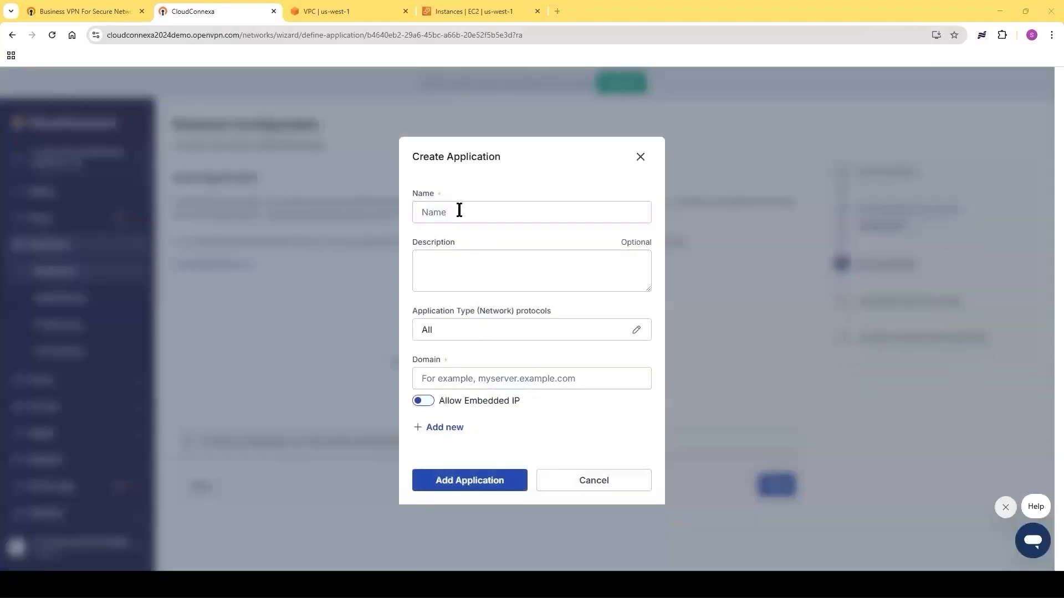
{"action": "left_click", "coordinate": [460, 211]}
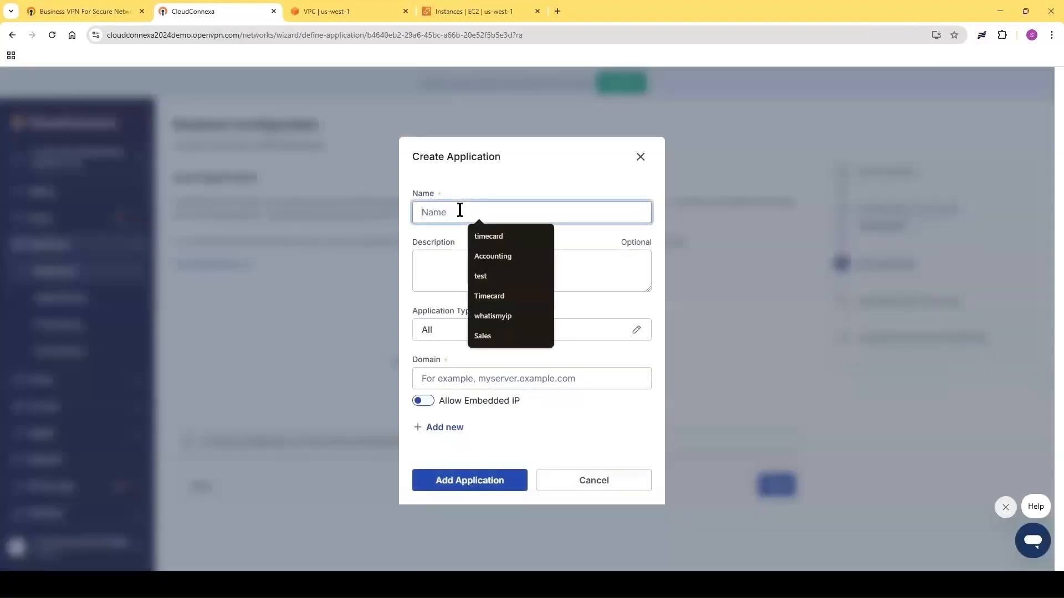
{"action": "left_click", "coordinate": [501, 257]}
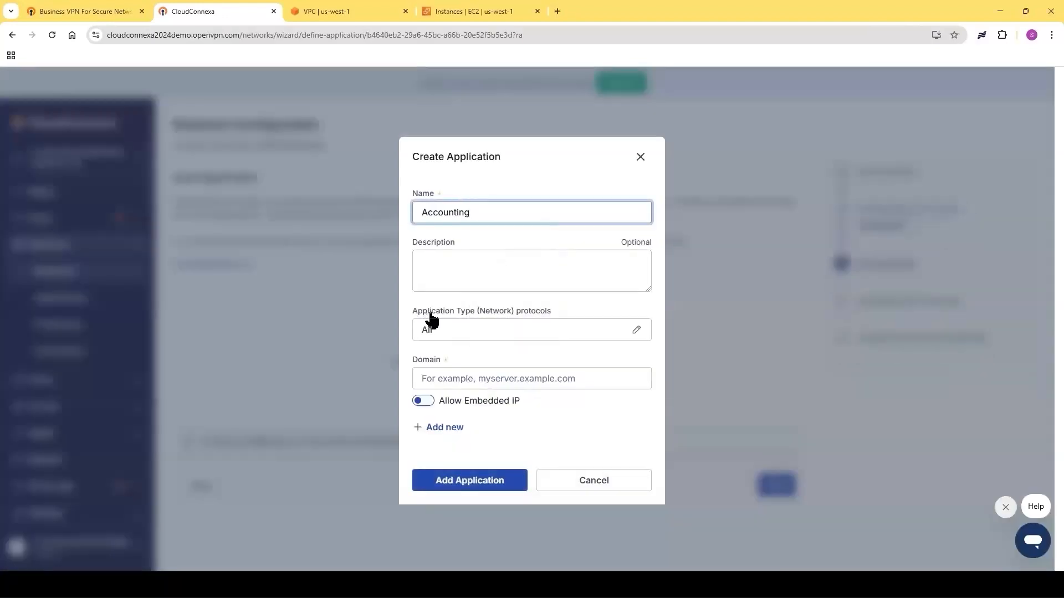
{"action": "left_click", "coordinate": [563, 334]}
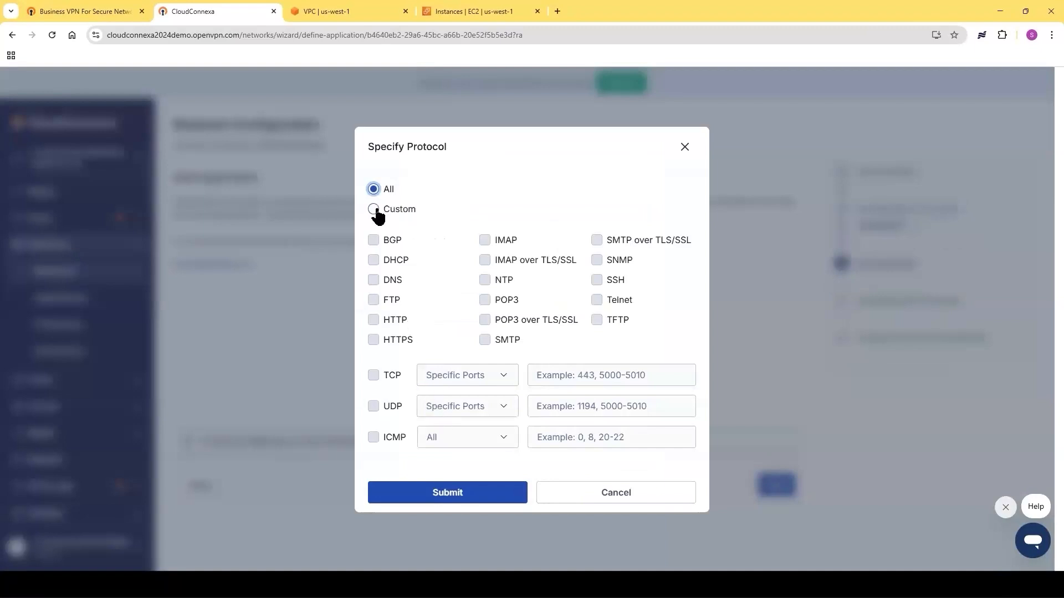
{"action": "left_click", "coordinate": [455, 499]}
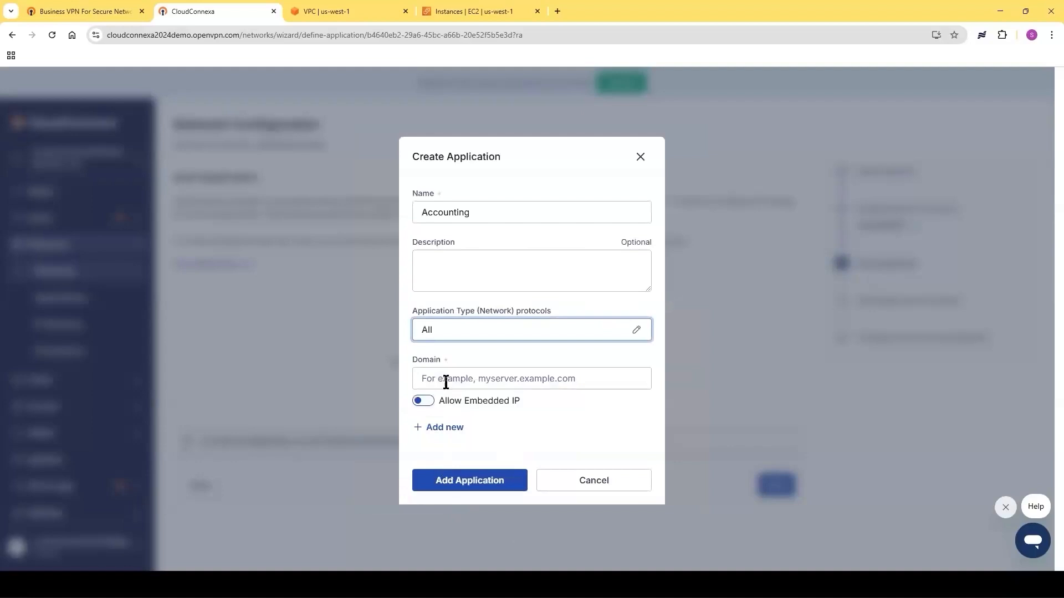
{"action": "left_click", "coordinate": [446, 382]}
{"action": "left_click", "coordinate": [517, 421]}
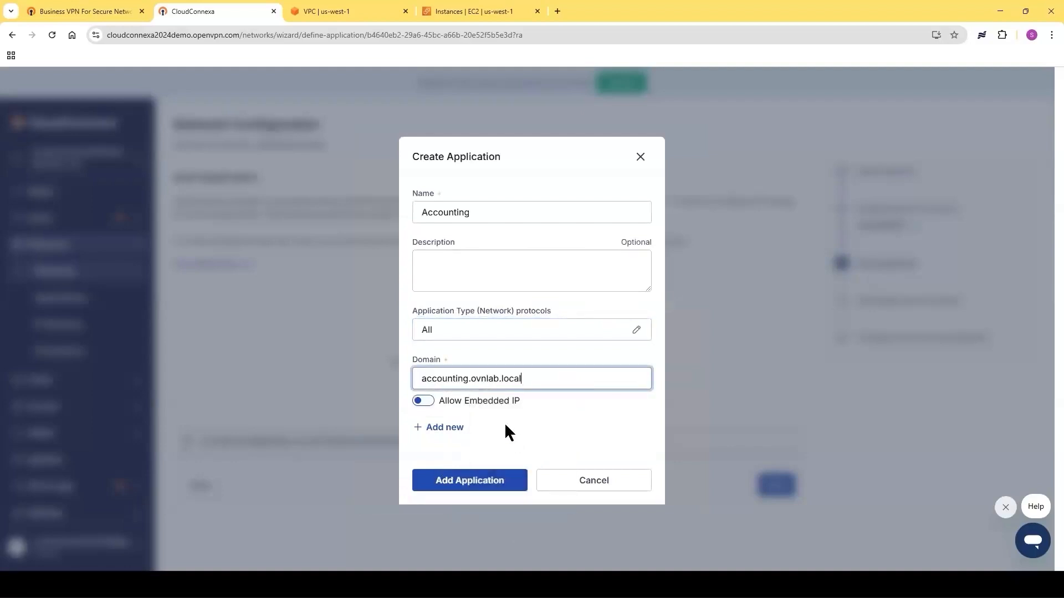
{"action": "left_click", "coordinate": [475, 483]}
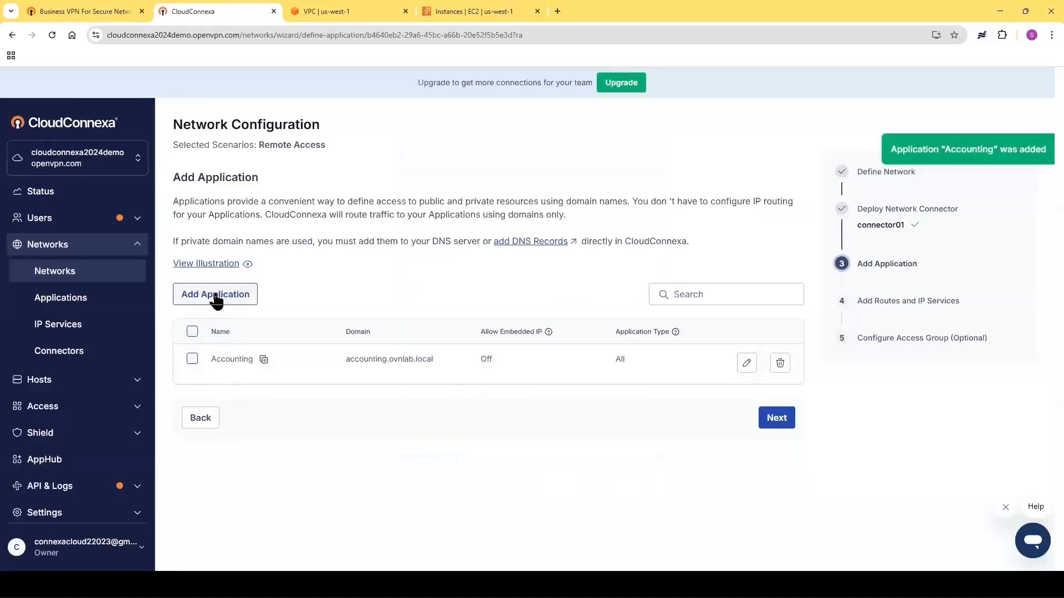
Finish the network setup without routes or IP services, keeping the Default Full Mesh Access Group, and open the OVNlabIPSec network's applications
{"action": "left_click", "coordinate": [774, 424]}
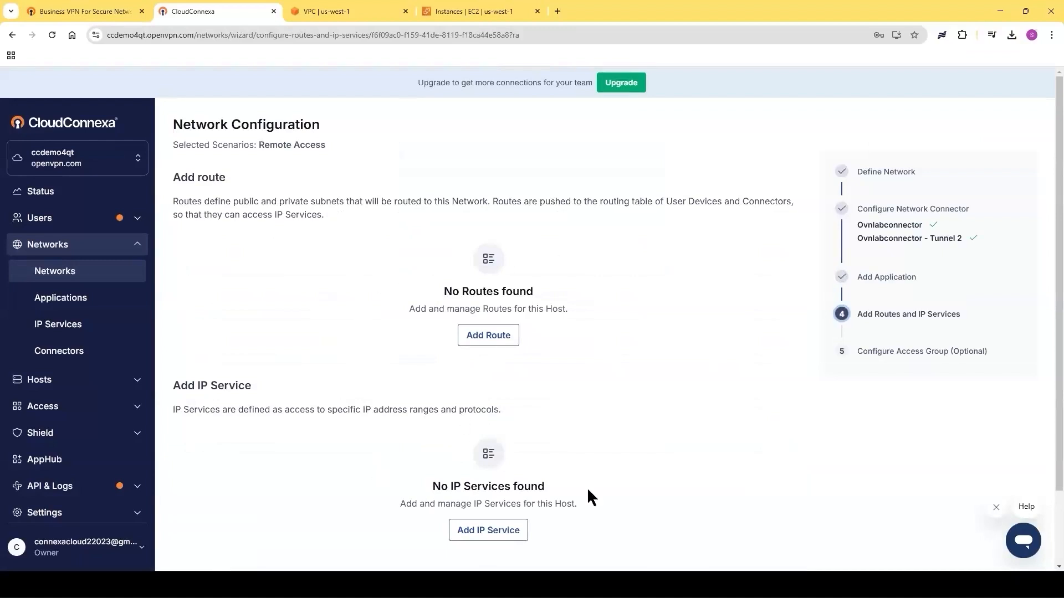
{"action": "scroll", "coordinate": [627, 427], "scroll_direction": "down", "scroll_amount": 1}
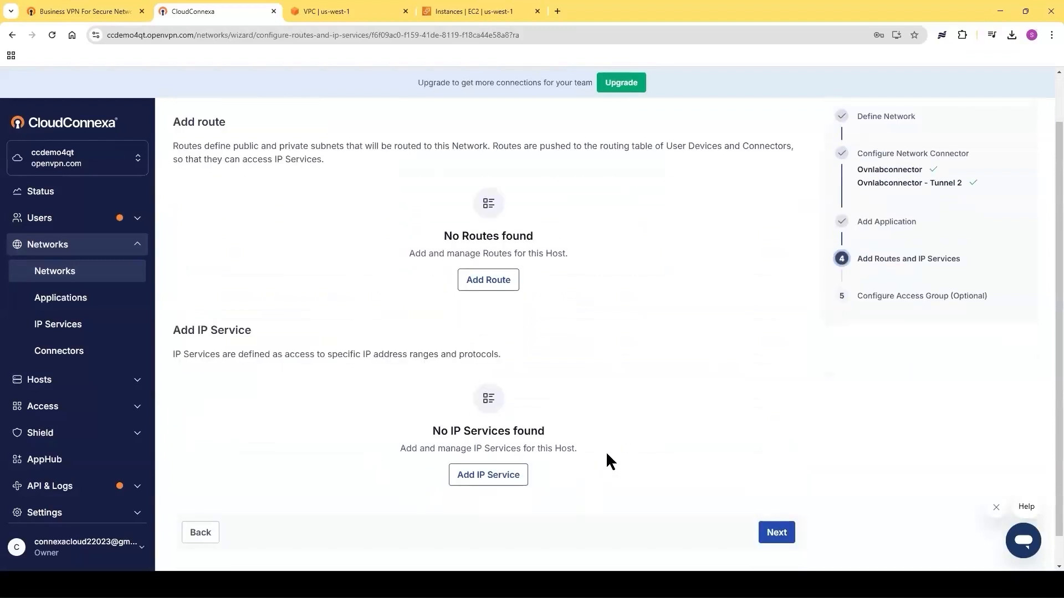
{"action": "left_click", "coordinate": [768, 535]}
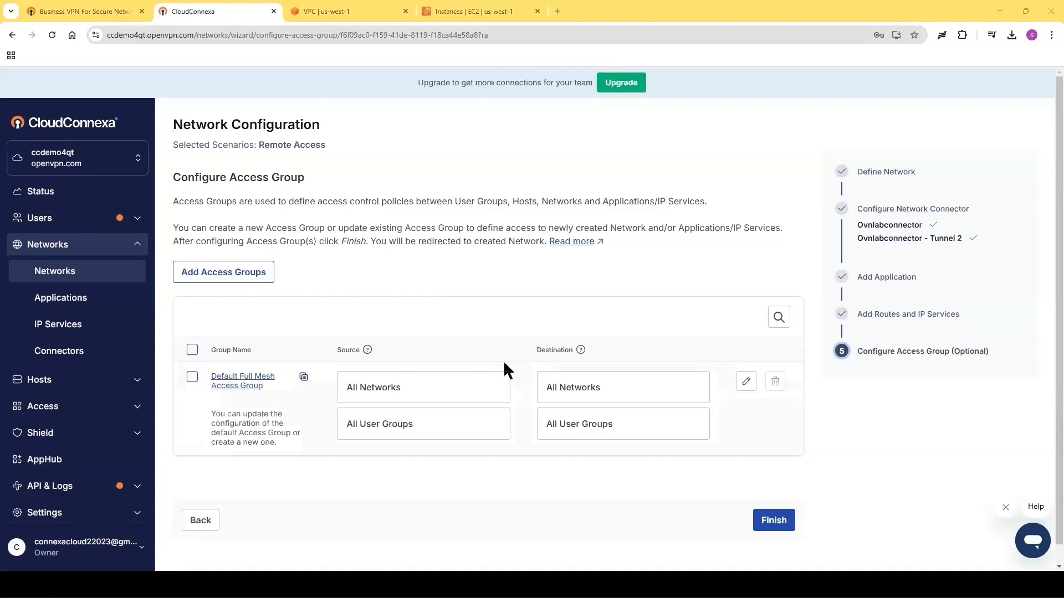
{"action": "left_click", "coordinate": [774, 521]}
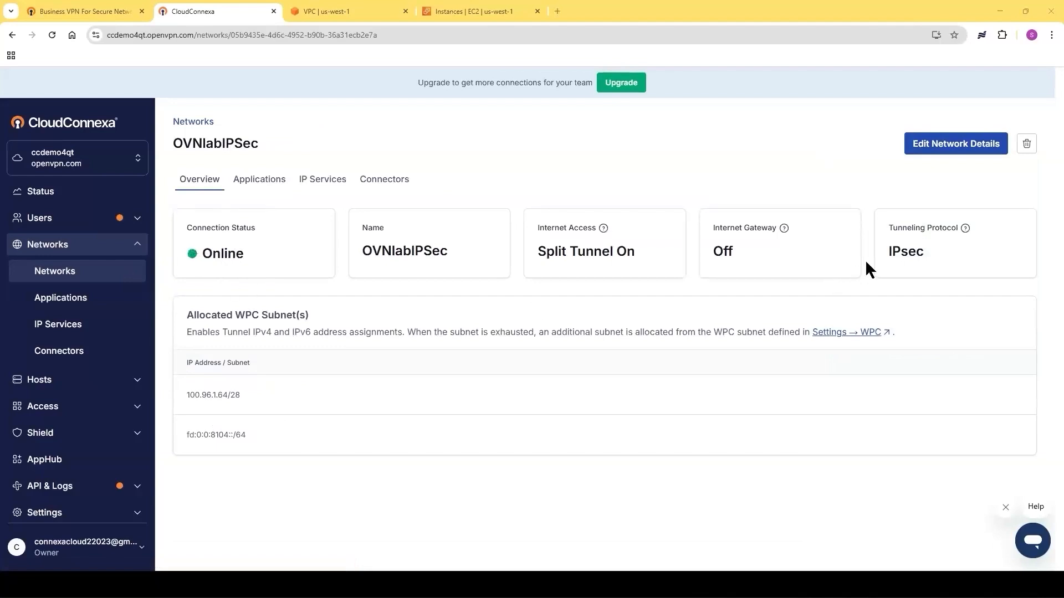
{"action": "left_click", "coordinate": [262, 185]}
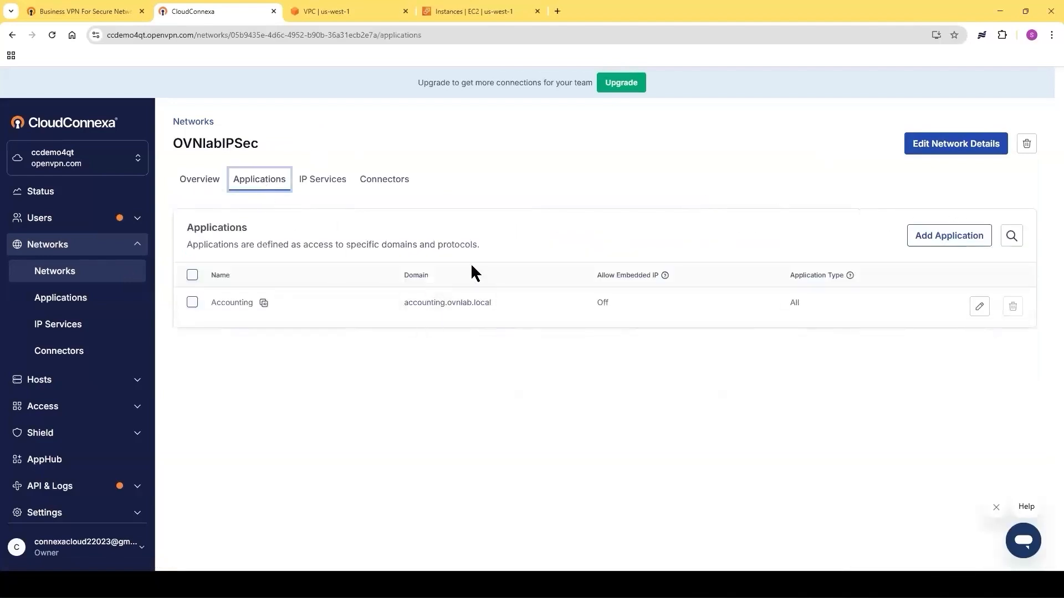
Check the connectors of the OVNlabIPSec network and return to its applications
{"action": "left_click", "coordinate": [372, 184]}
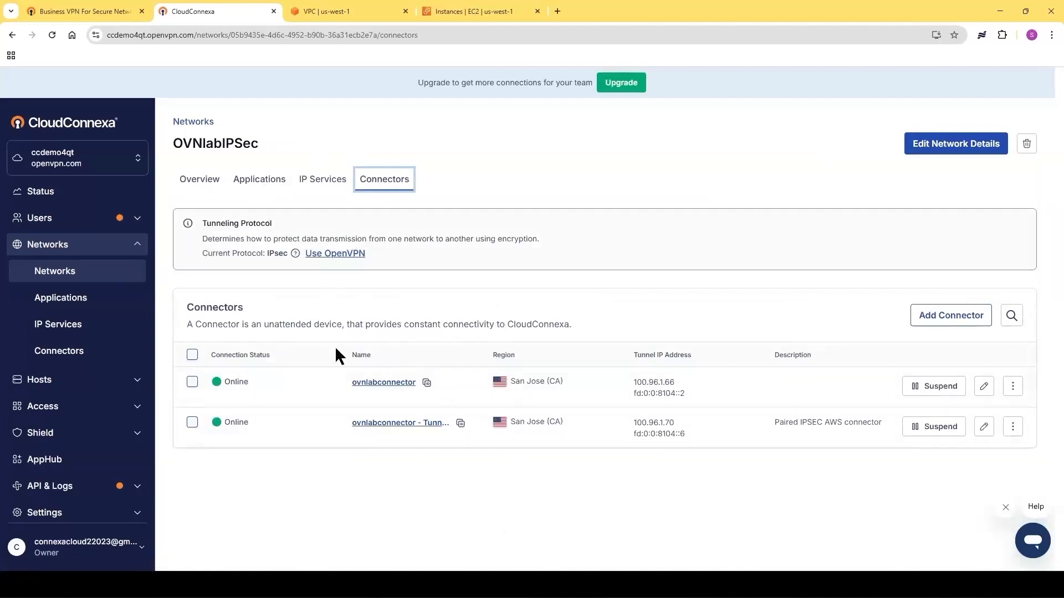
{"action": "left_click", "coordinate": [256, 185]}
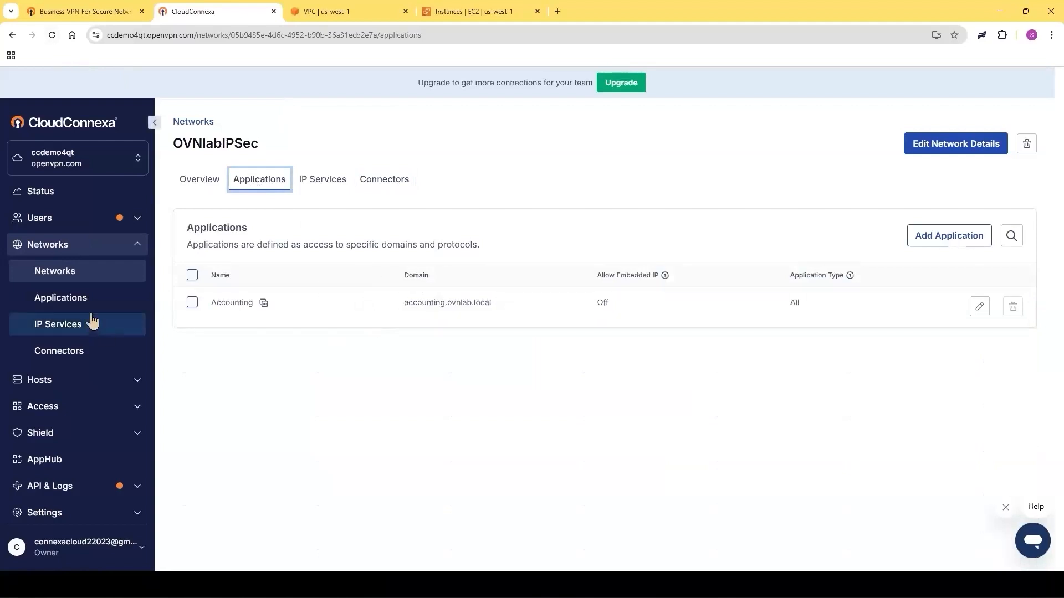
Open the DNS settings, expand the advanced configuration, and go to the DNS records
{"action": "scroll", "coordinate": [92, 313], "scroll_direction": "down", "scroll_amount": 2}
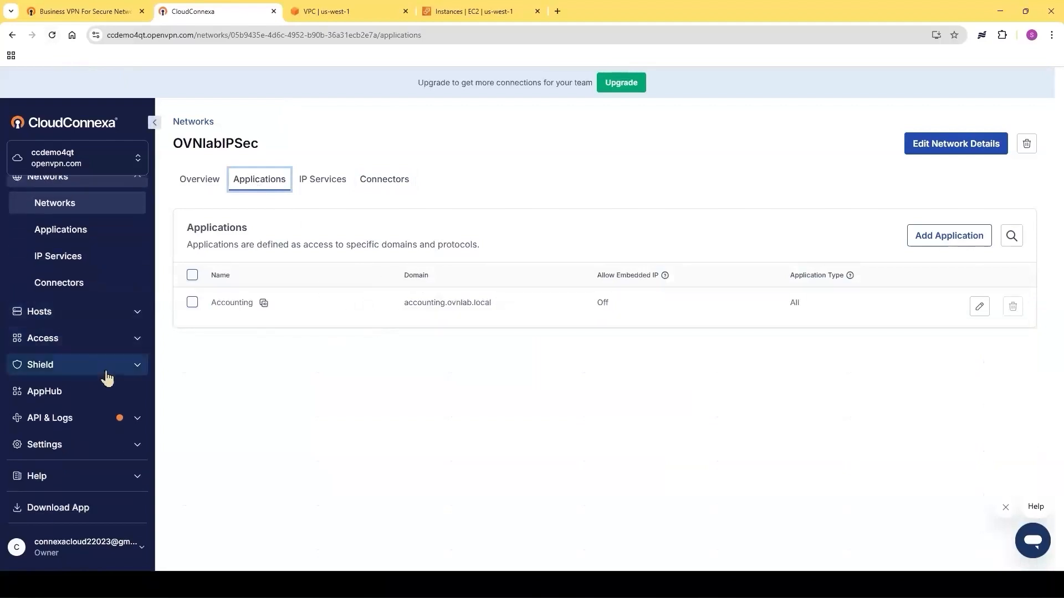
{"action": "left_click", "coordinate": [99, 450]}
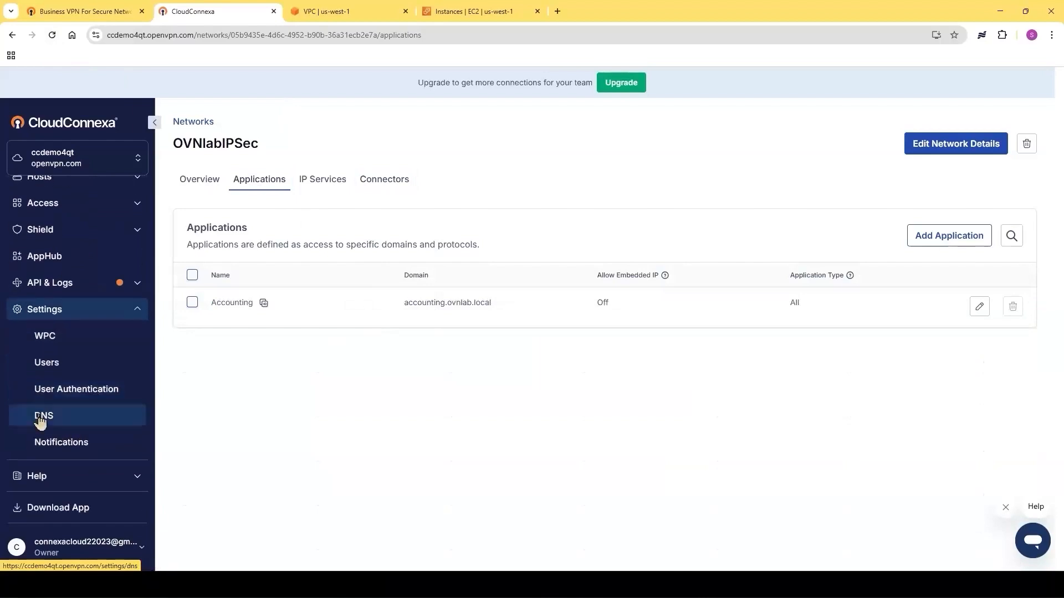
{"action": "left_click", "coordinate": [42, 419]}
{"action": "left_click", "coordinate": [1009, 260]}
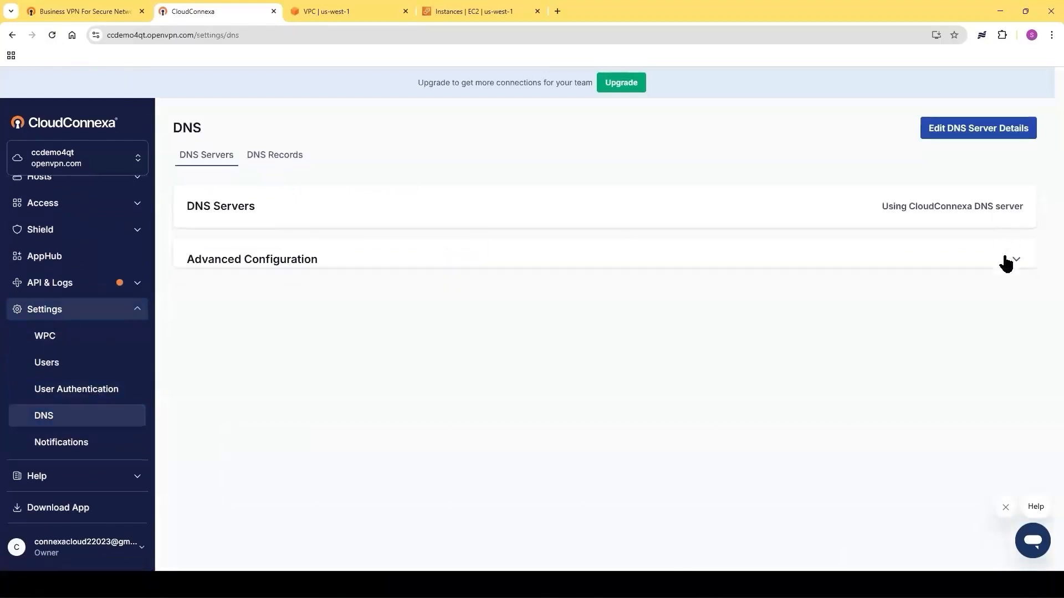
{"action": "left_click", "coordinate": [285, 163]}
Add a DNS record that maps accounting.ovnlab.local to the IPv4 address 192.168.1.68
{"action": "left_click", "coordinate": [945, 220]}
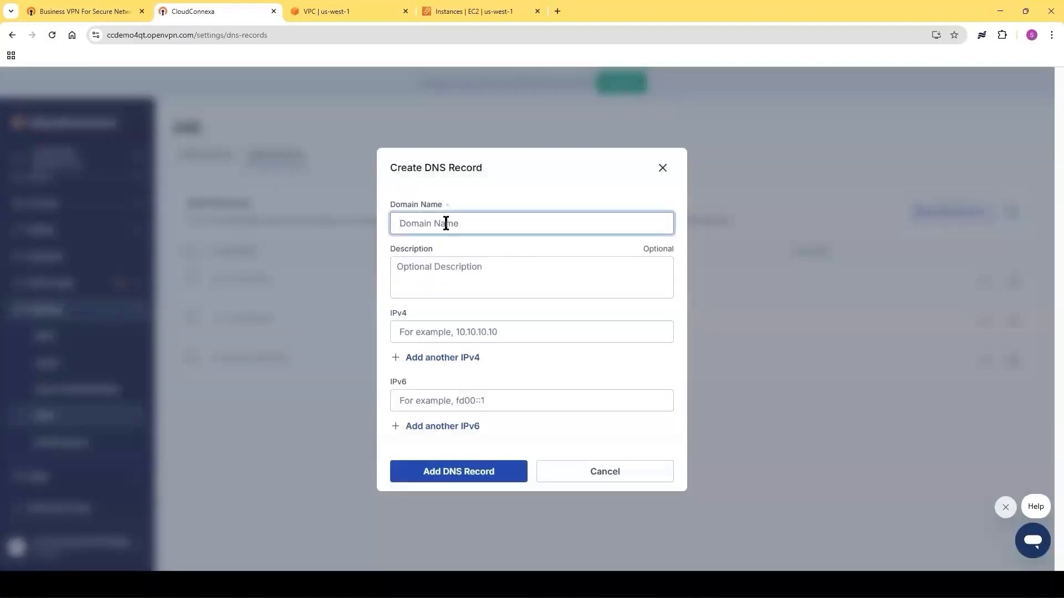
{"action": "type", "text": "accounting.o"}
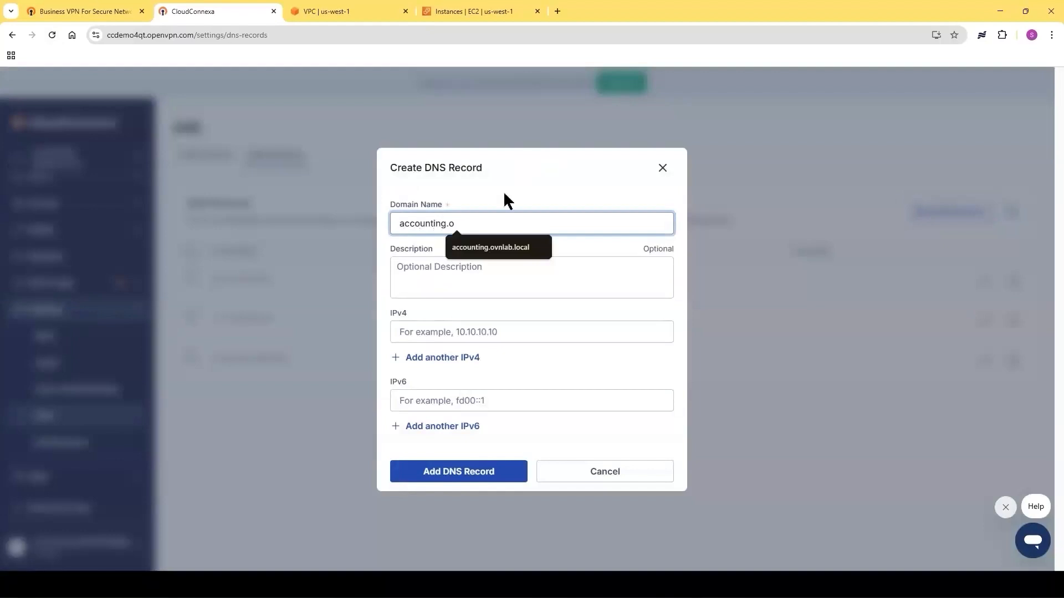
{"action": "left_click", "coordinate": [493, 250]}
{"action": "left_click", "coordinate": [451, 332]}
{"action": "type", "text": "192.168.1.68"}
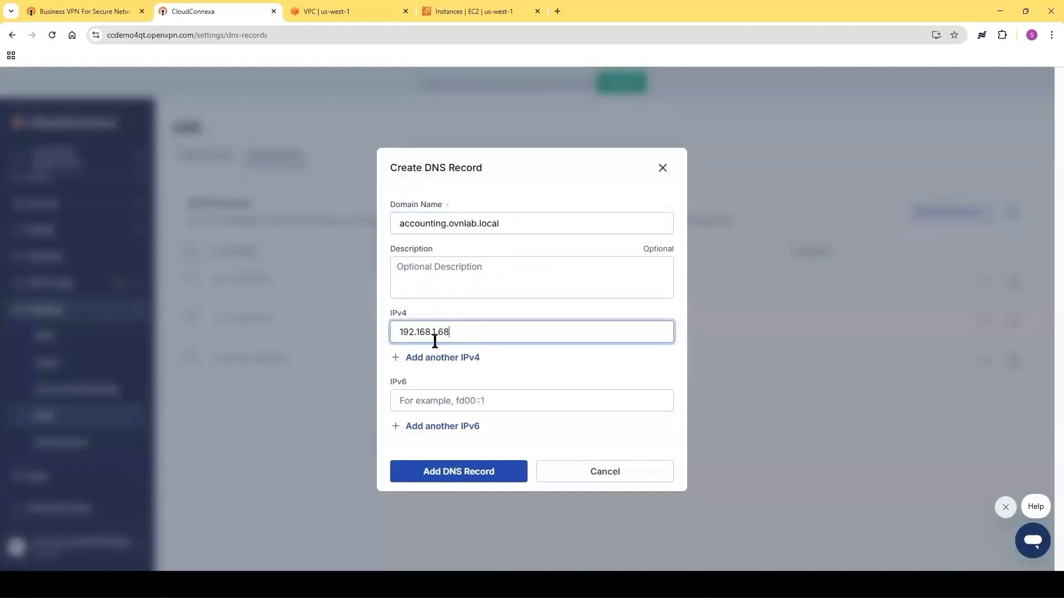
{"action": "left_click", "coordinate": [453, 474]}
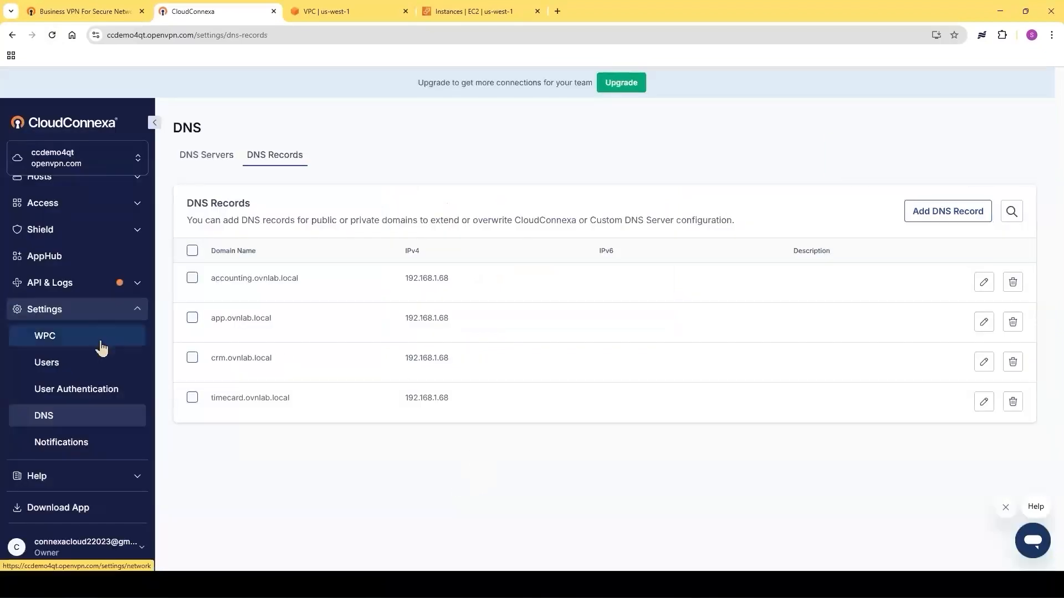
Start creating a Member user in the Default group and fill in the username, first name and last name
{"action": "scroll", "coordinate": [94, 343], "scroll_direction": "up", "scroll_amount": 4}
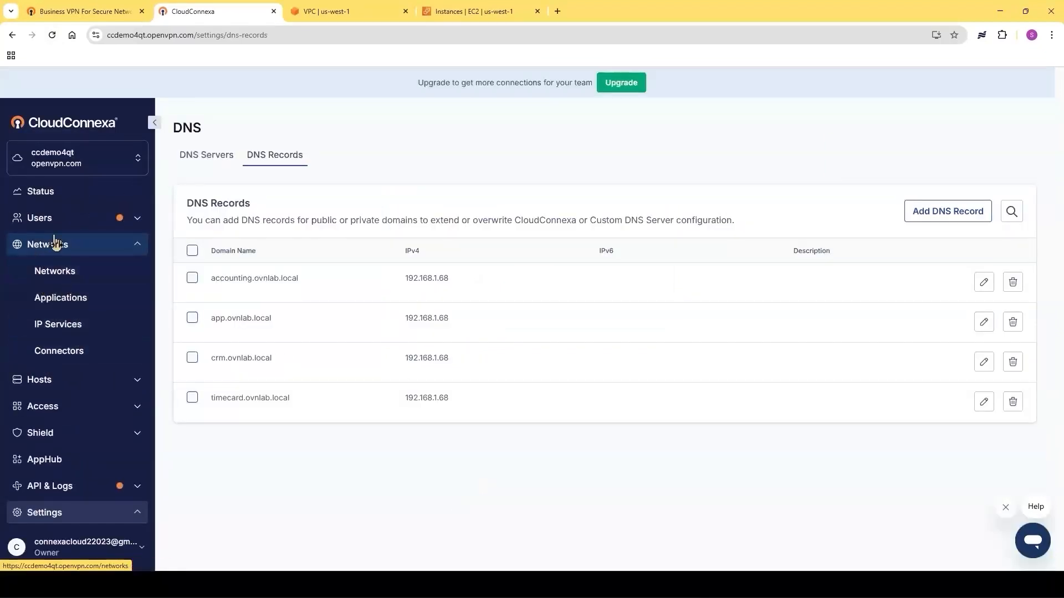
{"action": "left_click", "coordinate": [40, 217]}
{"action": "left_click", "coordinate": [49, 246]}
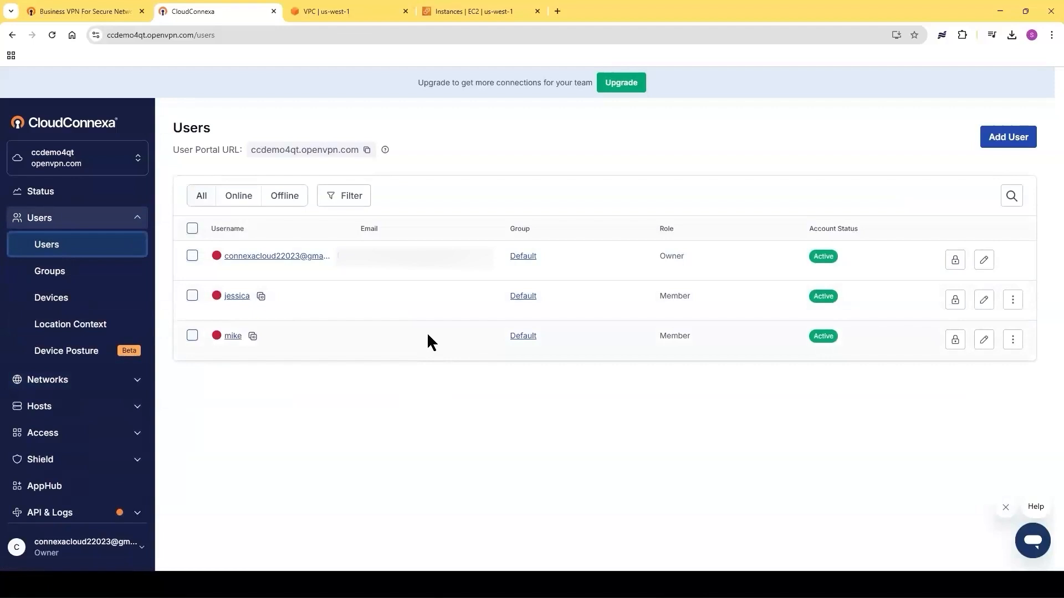
{"action": "left_click", "coordinate": [1006, 143]}
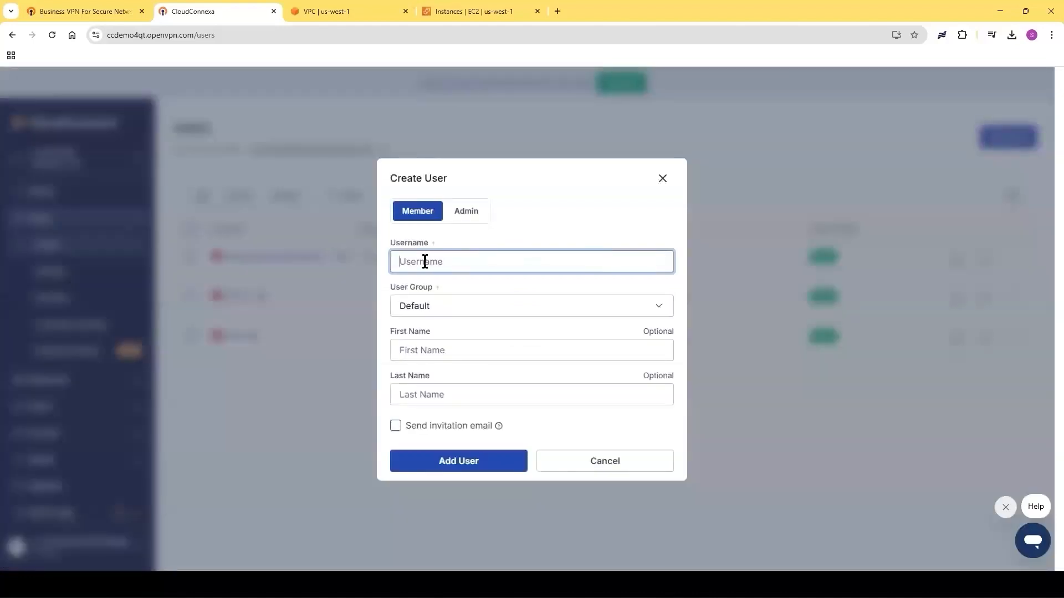
{"action": "type", "text": "sam"}
{"action": "key", "text": "Tab"}
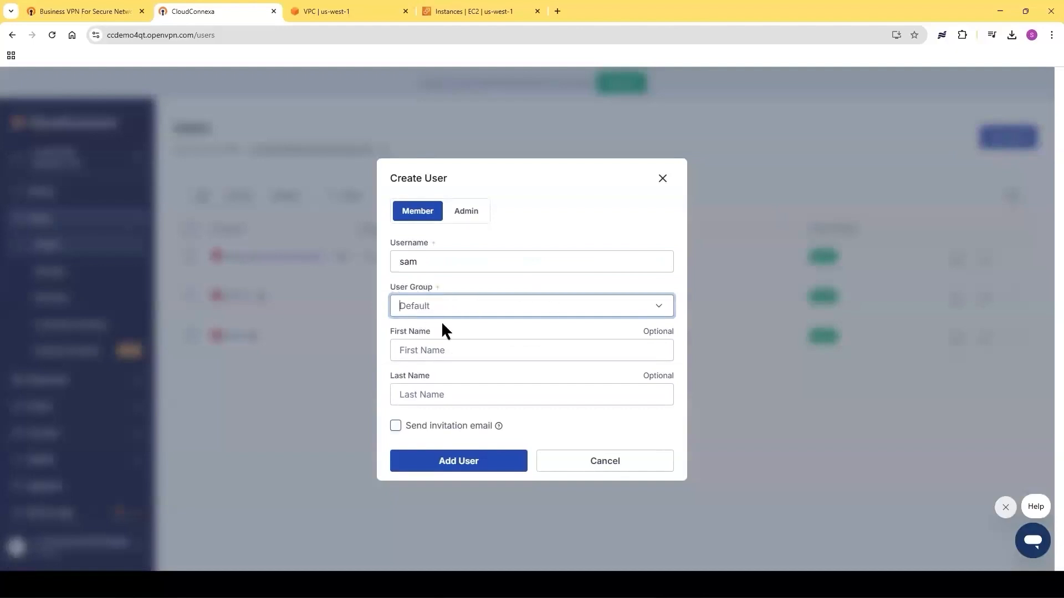
{"action": "left_click", "coordinate": [408, 352]}
{"action": "type", "text": "Sam"}
{"action": "left_click", "coordinate": [423, 394]}
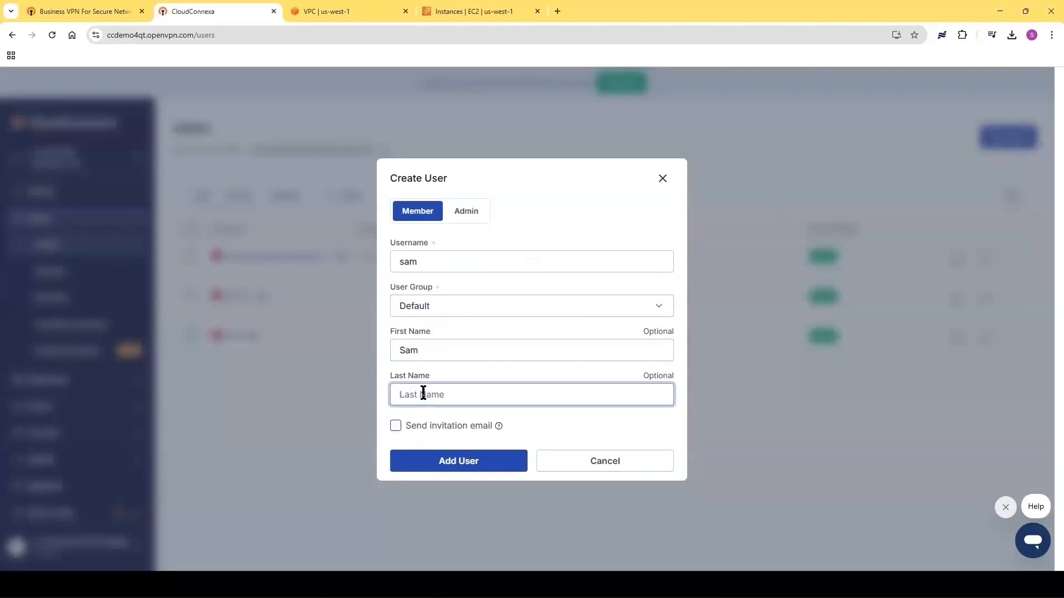
{"action": "type", "text": "Doe"}
{"action": "left_click", "coordinate": [420, 435]}
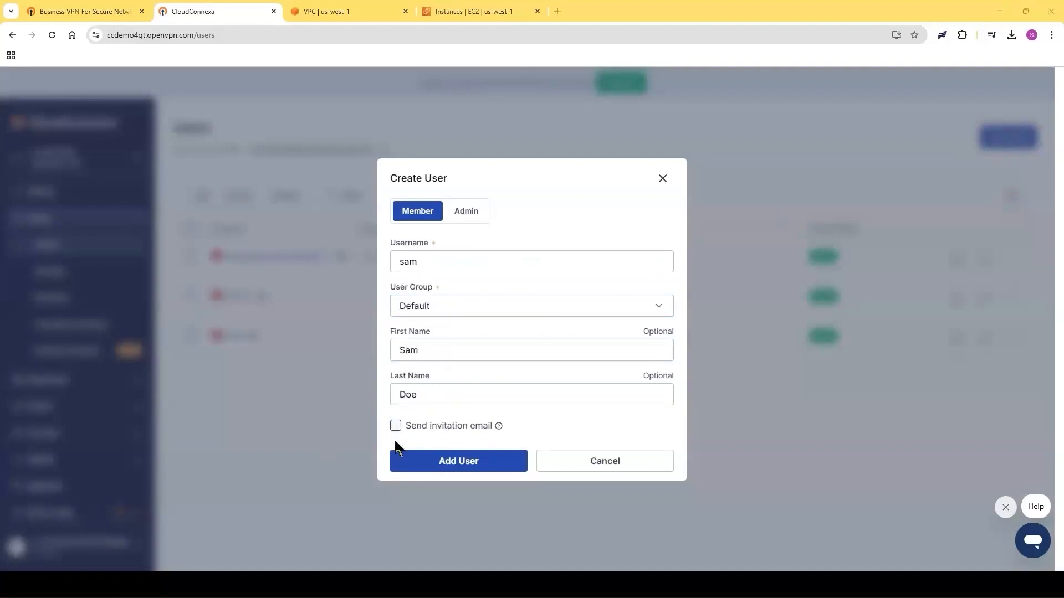
Enable the invitation email, fill in the new user's email address, and add the user
{"action": "left_click", "coordinate": [396, 430]}
{"action": "left_click", "coordinate": [404, 443]}
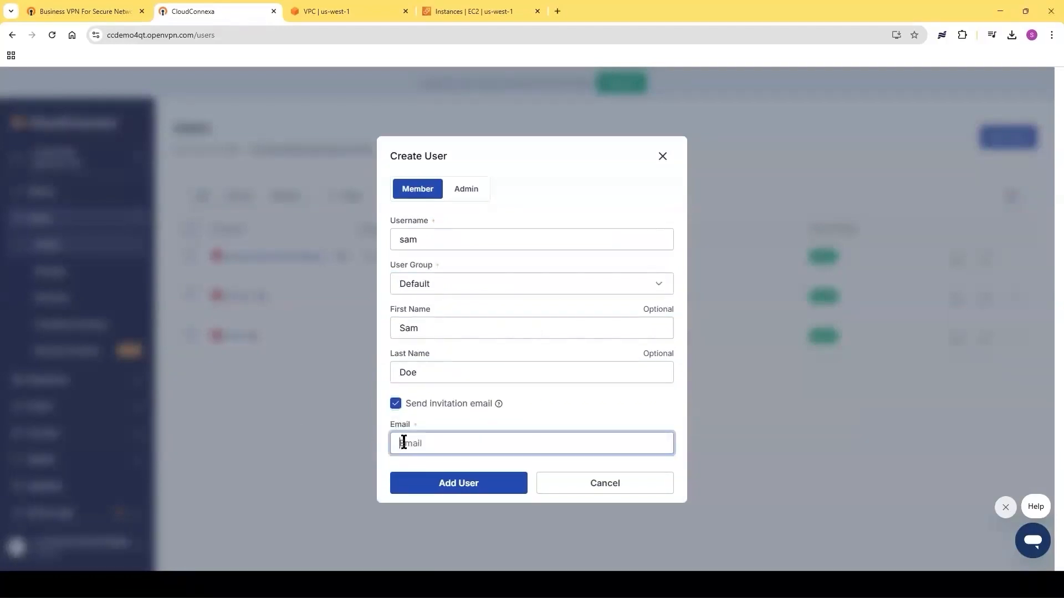
{"action": "key", "text": "ctrl+v"}
{"action": "left_click", "coordinate": [457, 489]}
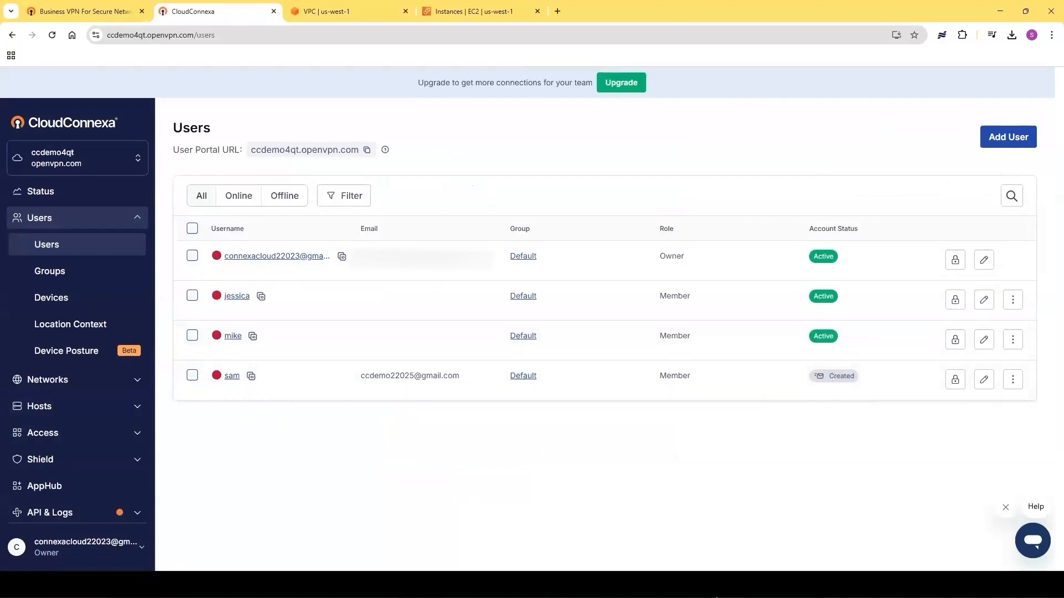
Switch to the invited user's Gmail inbox, maximize the window, and open the CloudConnexa invitation email
{"action": "left_click", "coordinate": [727, 585]}
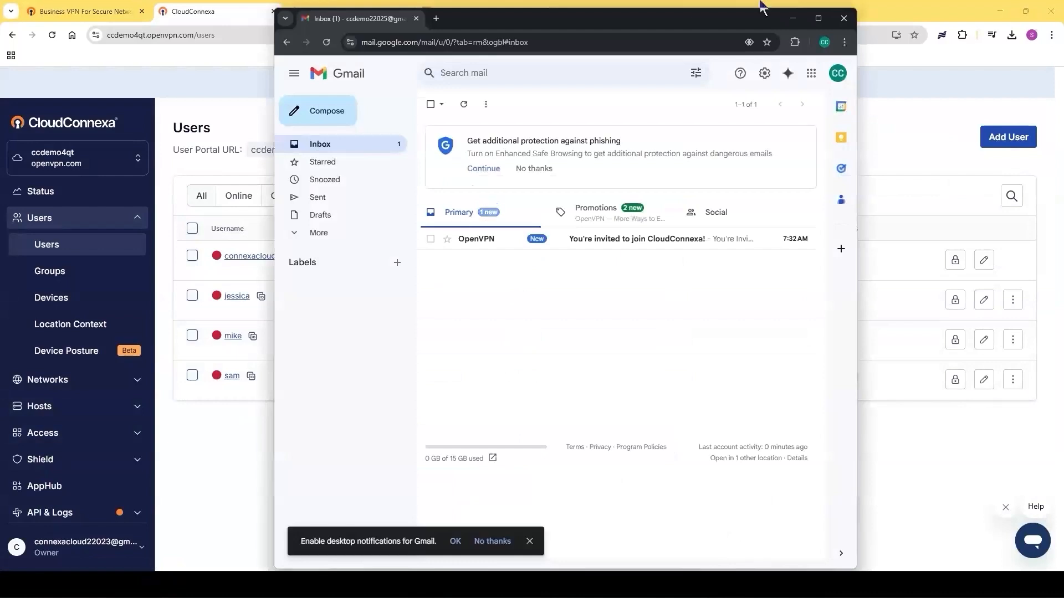
{"action": "left_click", "coordinate": [818, 18]}
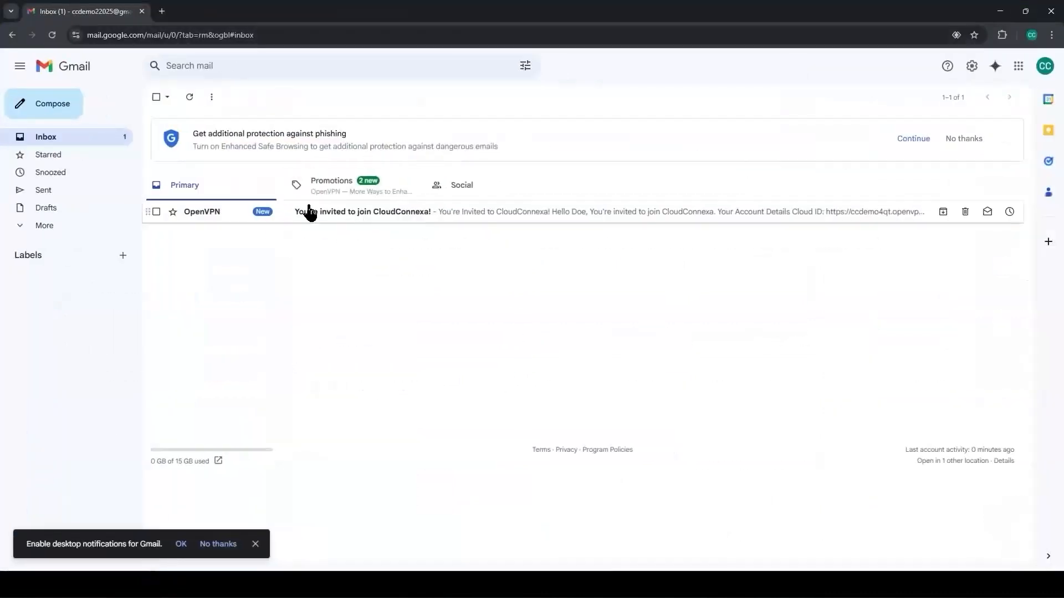
{"action": "left_click", "coordinate": [338, 212]}
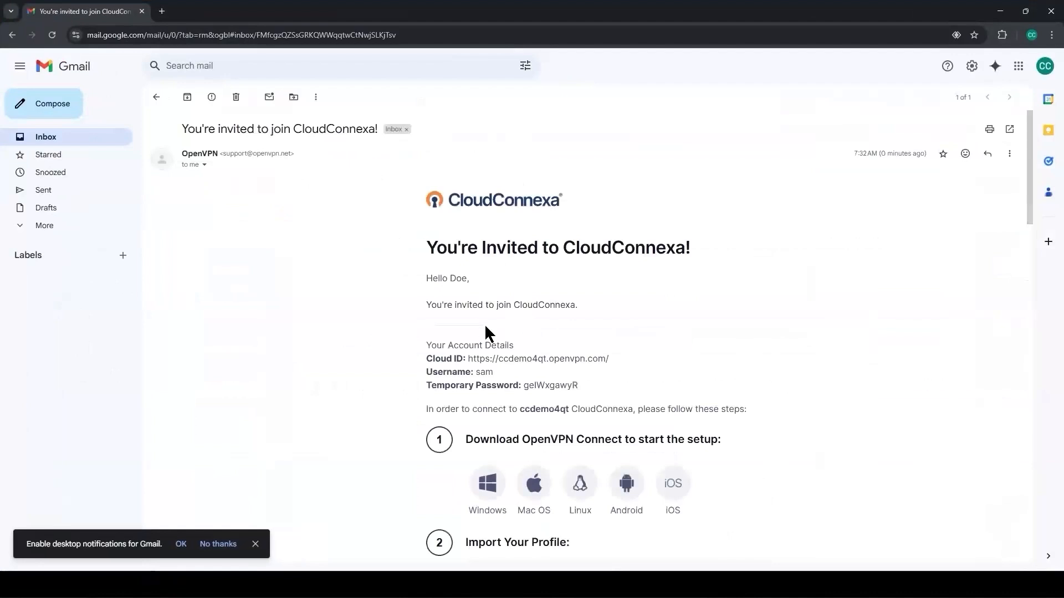
Examine the invitation email's account details and setup instructions, and select the Cloud ID URL
{"action": "scroll", "coordinate": [485, 330], "scroll_direction": "down", "scroll_amount": 2}
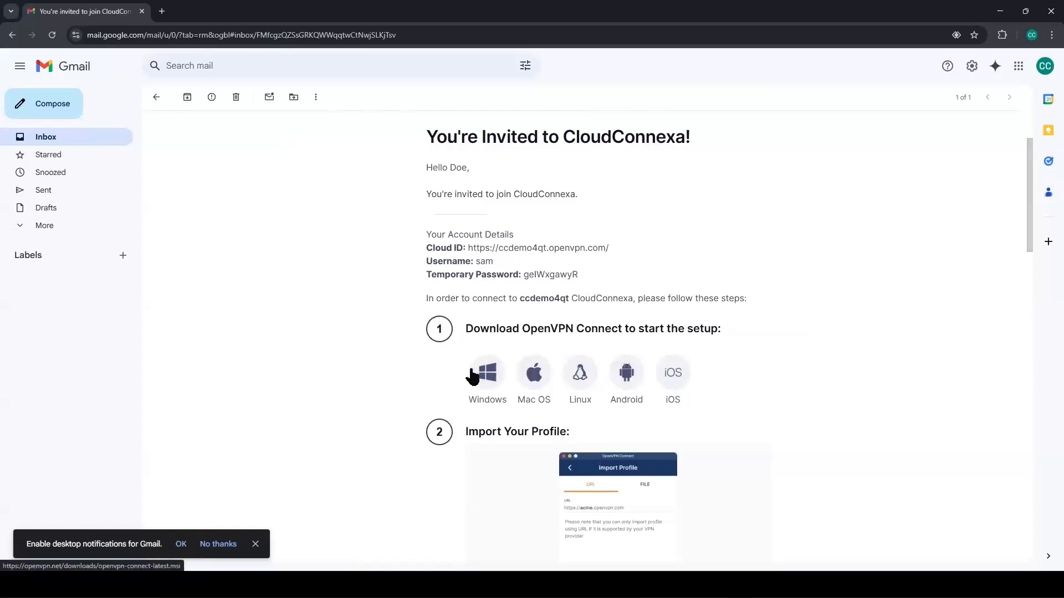
{"action": "scroll", "coordinate": [552, 357], "scroll_direction": "down", "scroll_amount": 2}
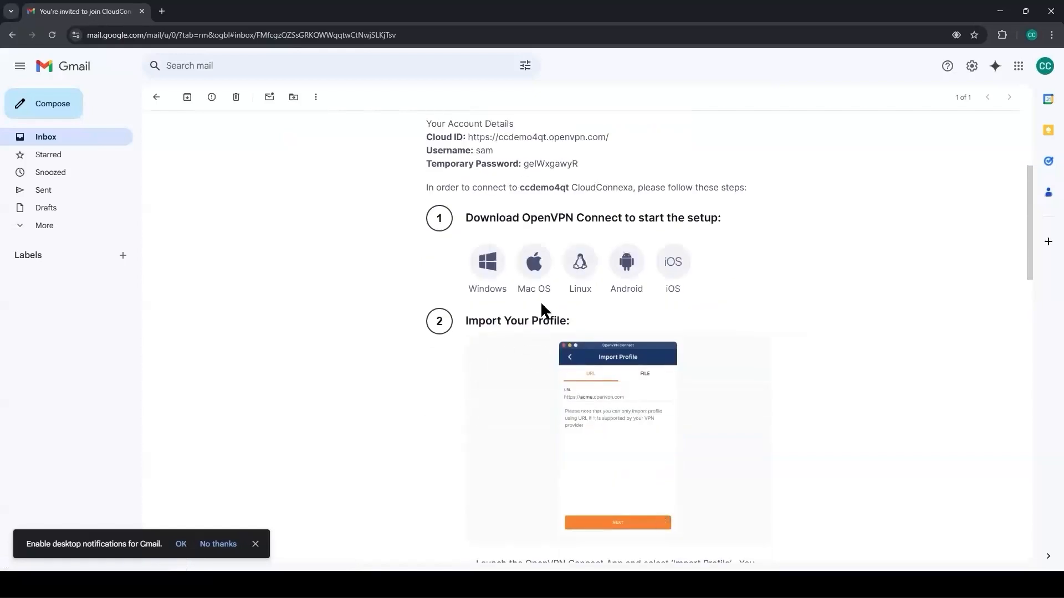
{"action": "scroll", "coordinate": [526, 288], "scroll_direction": "up", "scroll_amount": 2}
{"action": "left_click_drag", "start_coordinate": [610, 248], "coordinate": [470, 249]}
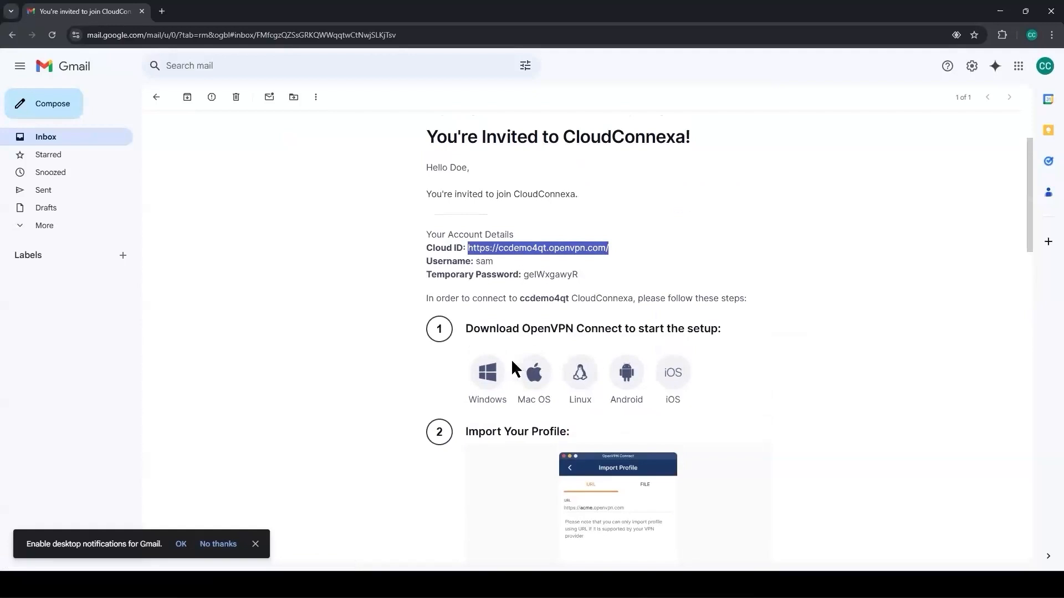
{"action": "scroll", "coordinate": [541, 415], "scroll_direction": "down", "scroll_amount": 3}
{"action": "scroll", "coordinate": [540, 413], "scroll_direction": "up", "scroll_amount": 2}
{"action": "scroll", "coordinate": [540, 412], "scroll_direction": "down", "scroll_amount": 7}
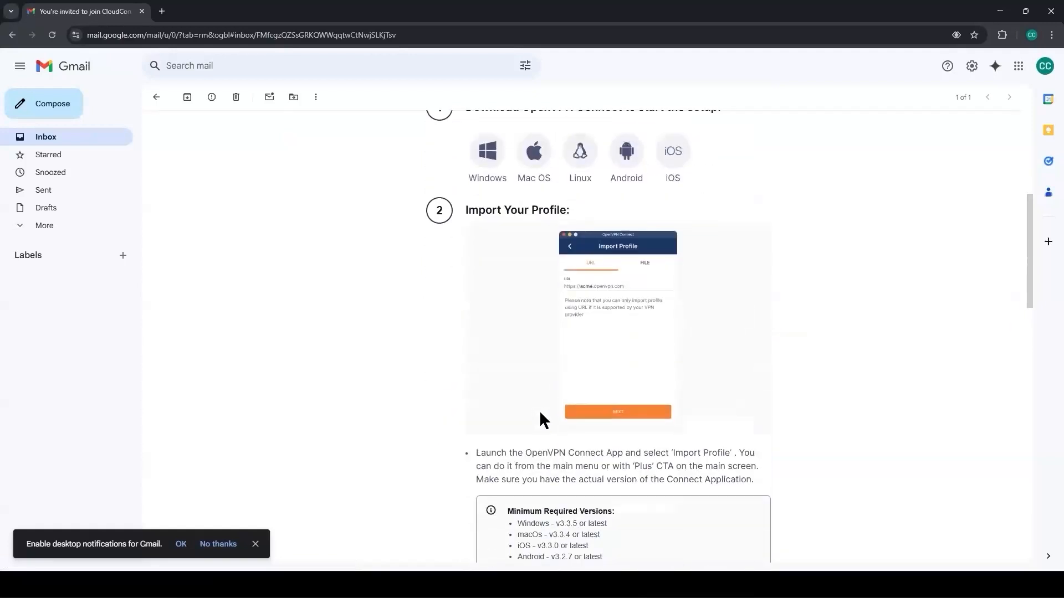
{"action": "scroll", "coordinate": [542, 408], "scroll_direction": "up", "scroll_amount": 1}
{"action": "scroll", "coordinate": [543, 413], "scroll_direction": "down", "scroll_amount": 11}
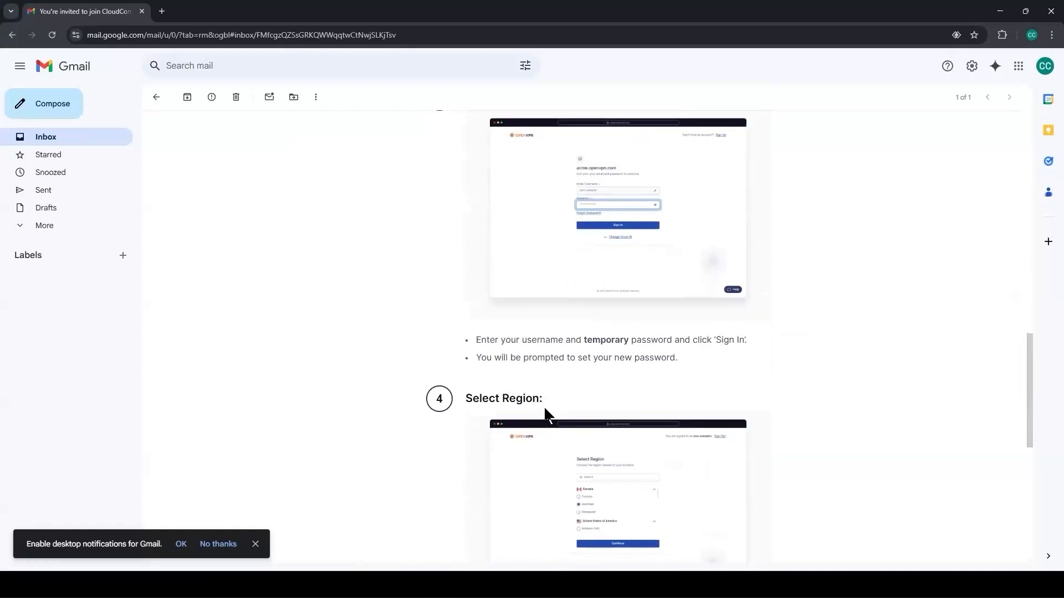
{"action": "scroll", "coordinate": [545, 412], "scroll_direction": "up", "scroll_amount": 15}
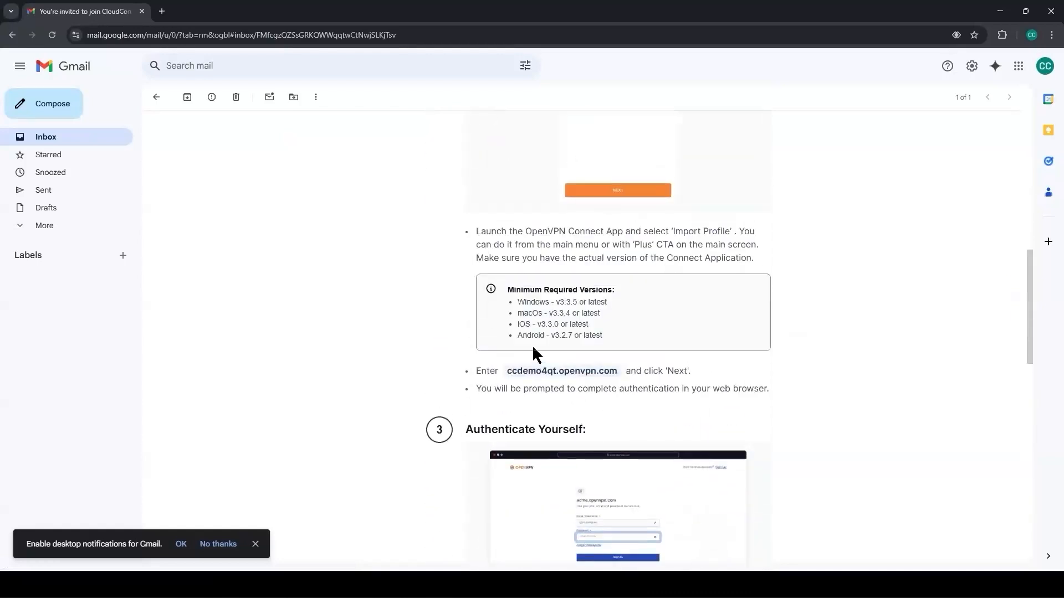
{"action": "right_click", "coordinate": [524, 304]}
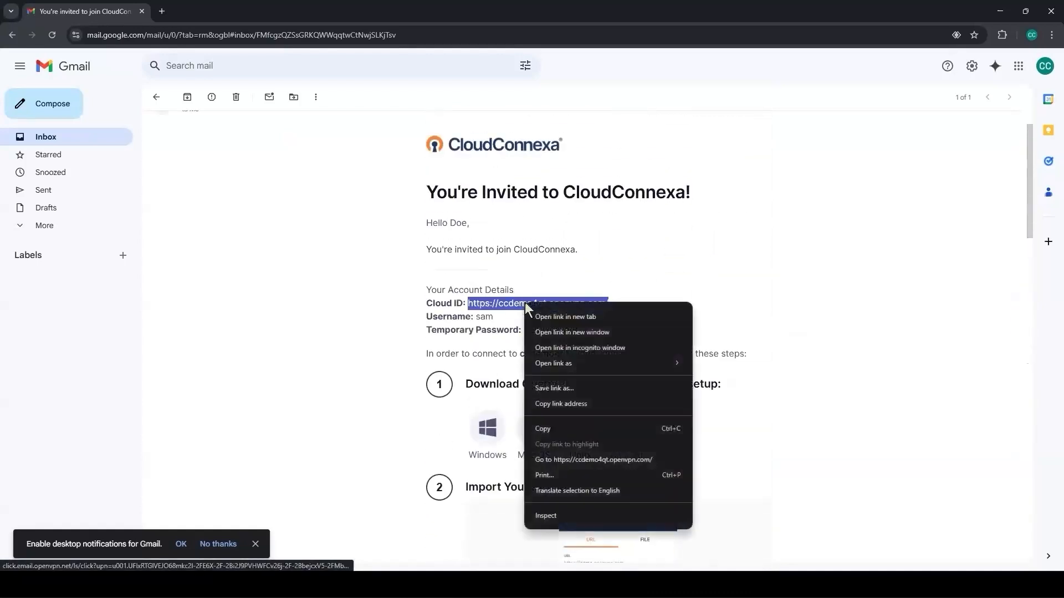
{"action": "left_click", "coordinate": [543, 407]}
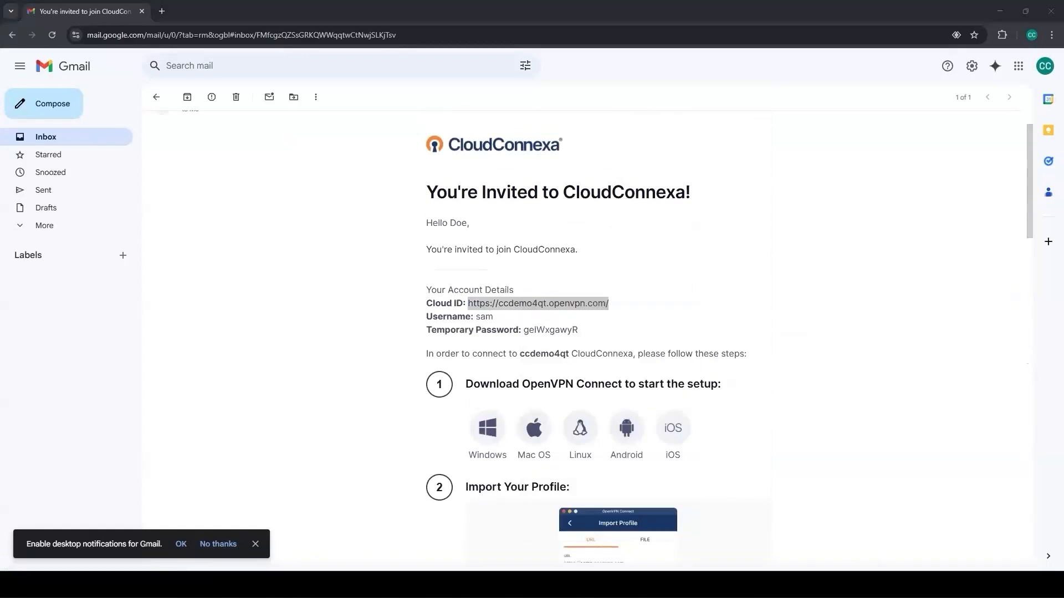
{"action": "left_click", "coordinate": [530, 584]}
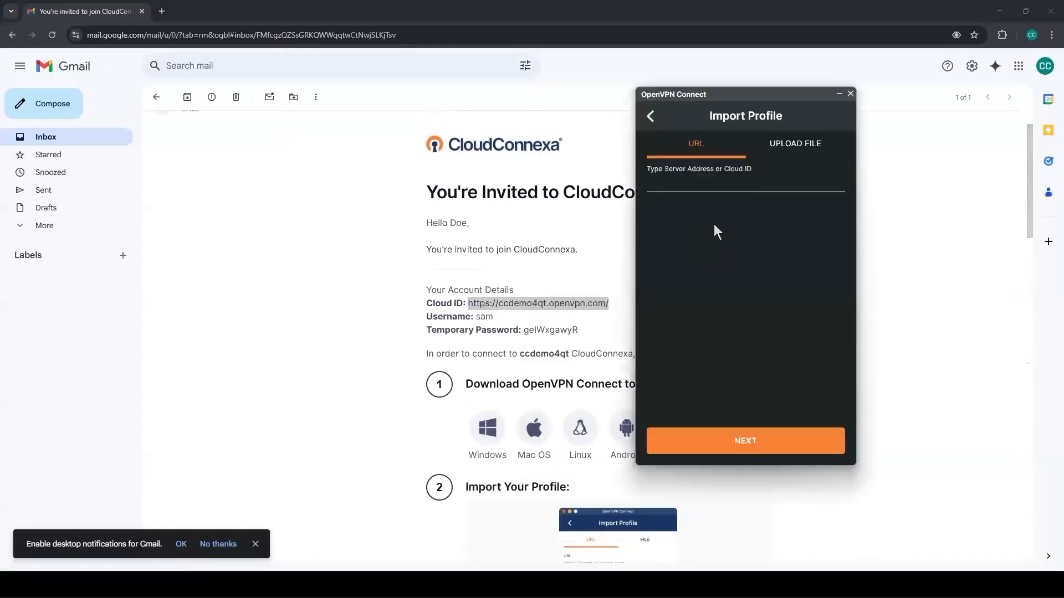
{"action": "left_click", "coordinate": [665, 183]}
{"action": "key", "text": "ctrl+v"}
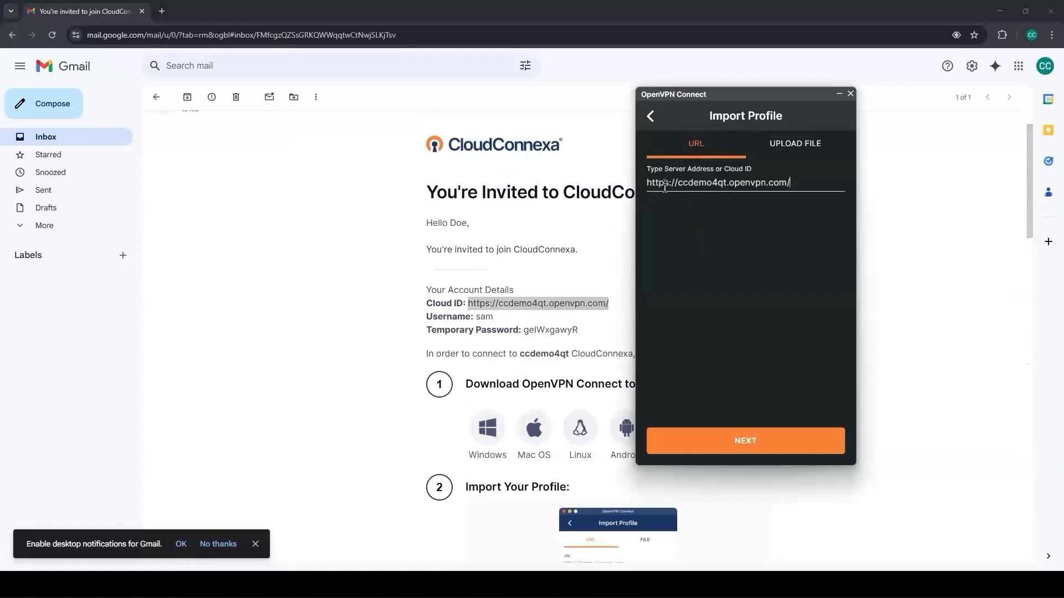
{"action": "left_click", "coordinate": [748, 443]}
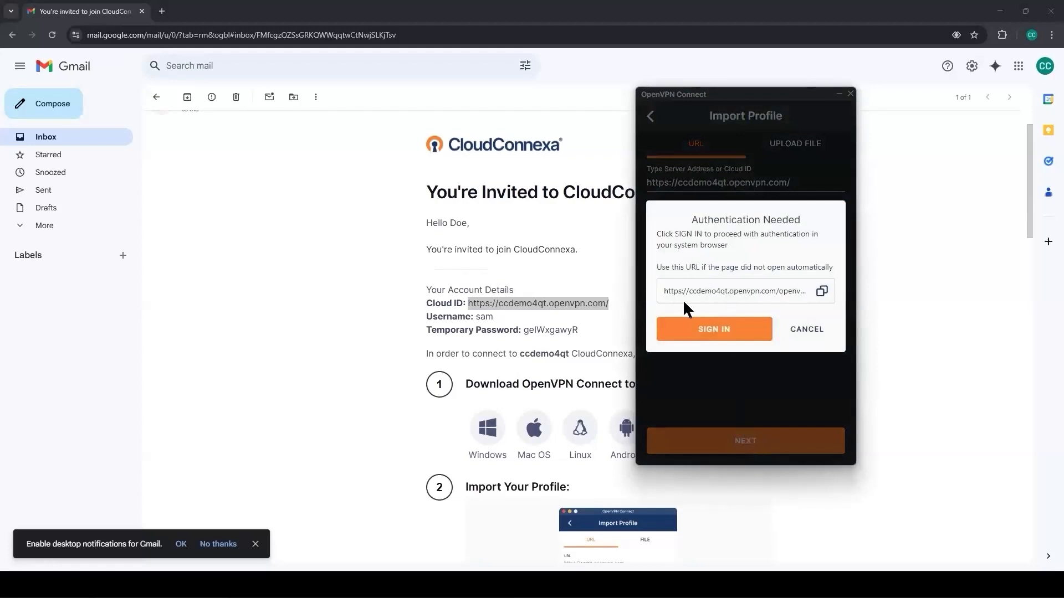
Copy the temporary password from the invitation email and proceed to the browser sign-in from OpenVPN Connect
{"action": "left_click", "coordinate": [490, 319]}
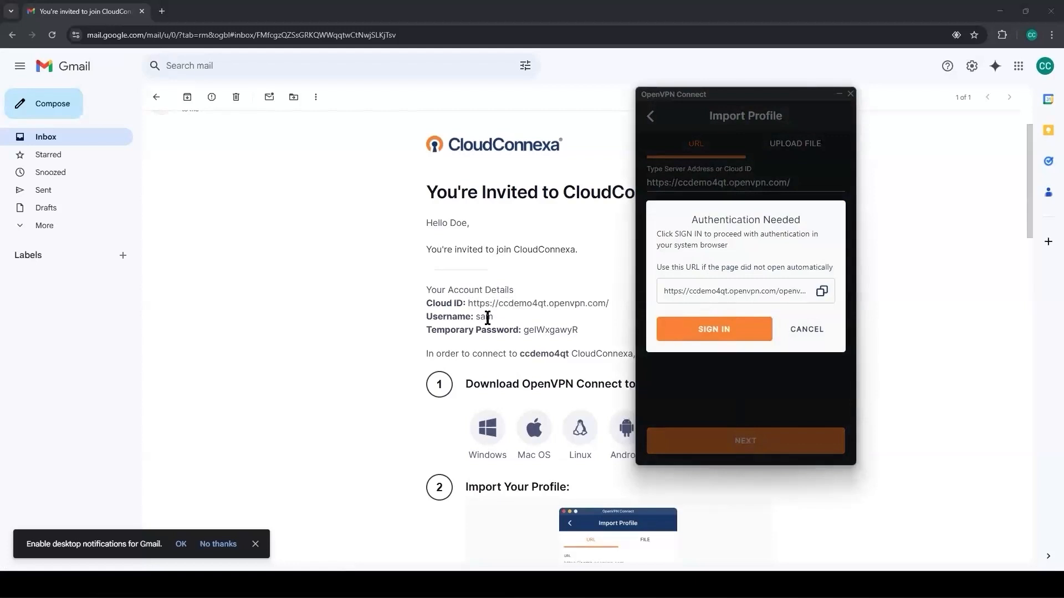
{"action": "left_click_drag", "start_coordinate": [580, 331], "coordinate": [524, 332]}
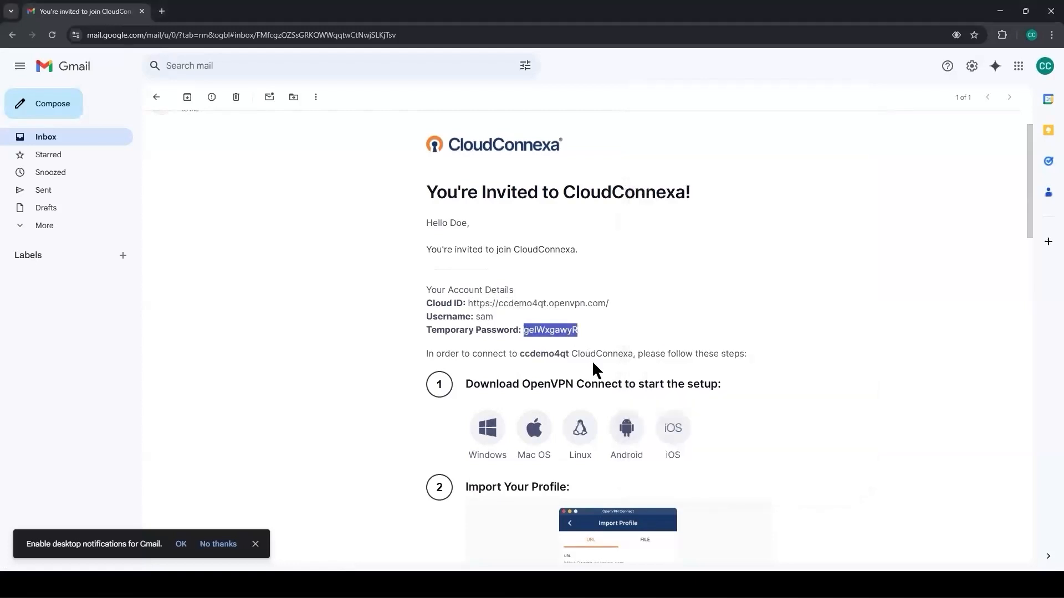
{"action": "left_click", "coordinate": [714, 333]}
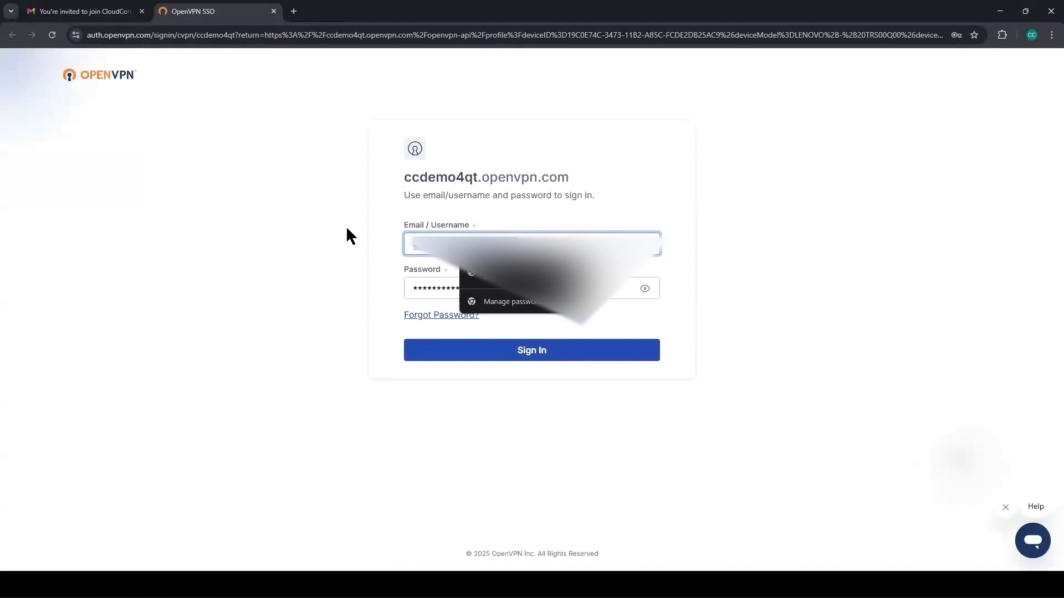
Sign in to the ccdemo4qt.openvpn.com portal with the invited user's username and the copied temporary password
{"action": "type", "text": "samm"}
{"action": "key", "text": "Tab"}
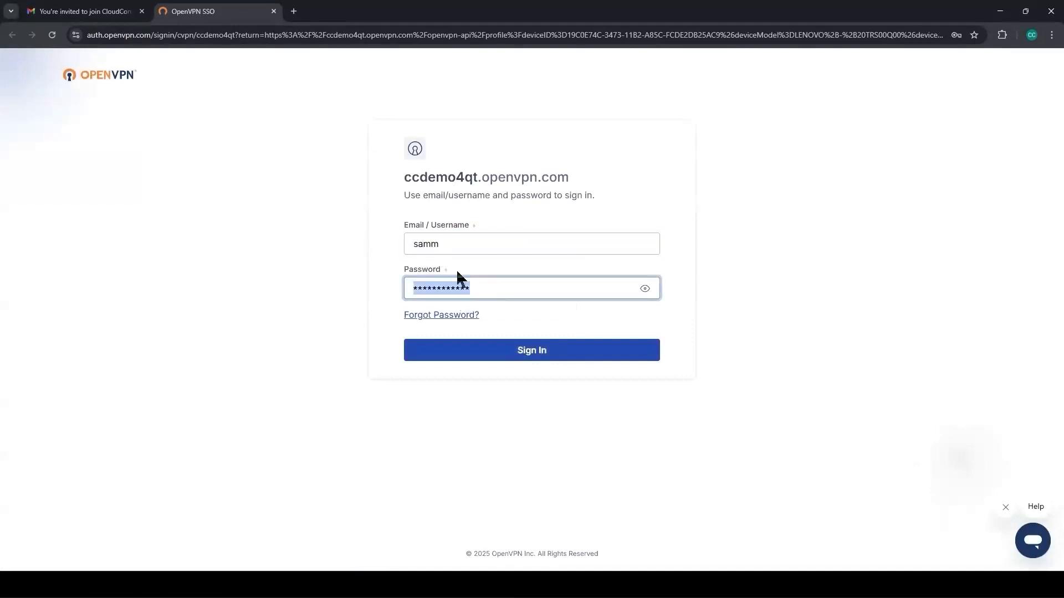
{"action": "left_click", "coordinate": [451, 244]}
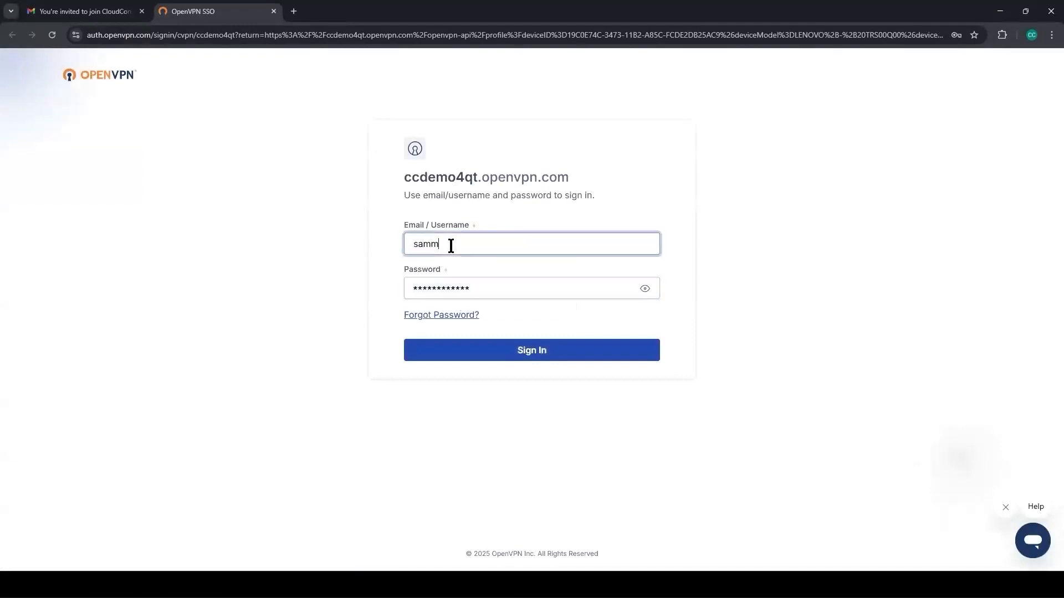
{"action": "left_click", "coordinate": [479, 281]}
{"action": "key", "text": "ctrl+a"}
{"action": "key", "text": "ctrl+v"}
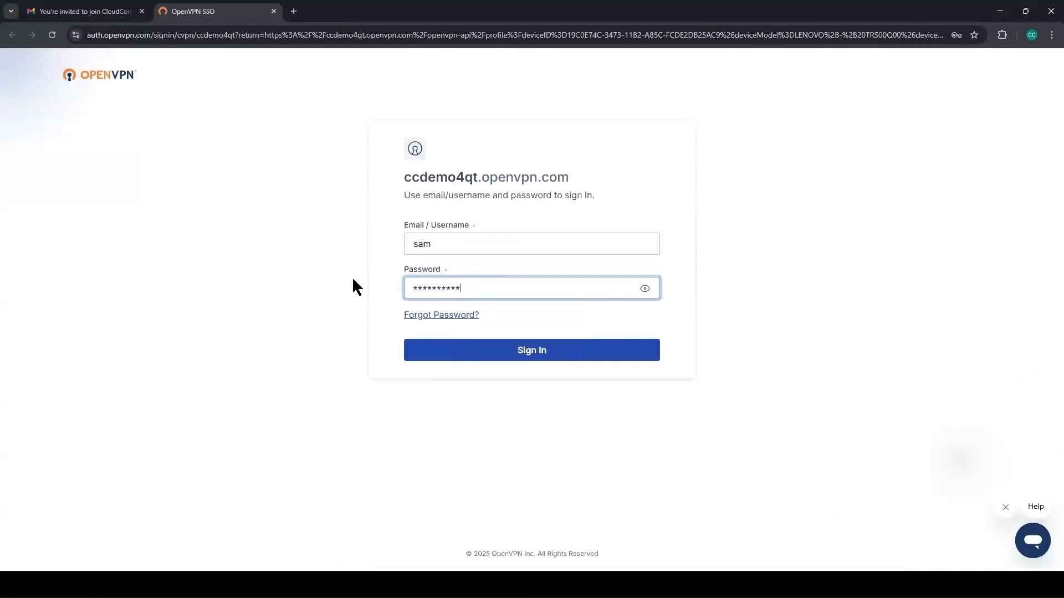
{"action": "left_click", "coordinate": [527, 354]}
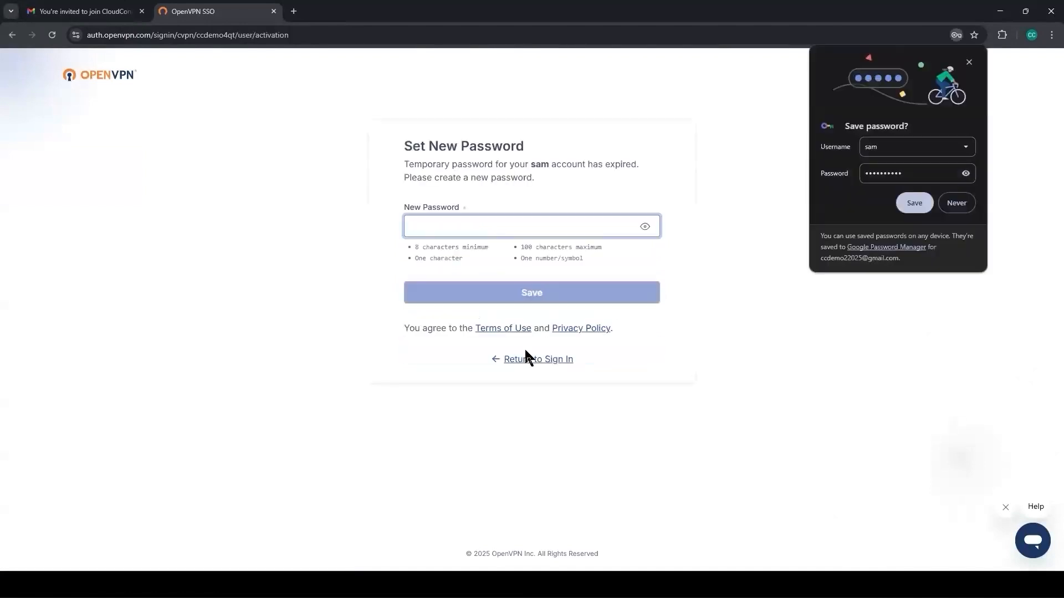
Dismiss the browser's offer to store the password, then enter and save a new account password
{"action": "left_click", "coordinate": [969, 63]}
{"action": "left_click", "coordinate": [451, 225]}
{"action": "type", "text": "*********"}
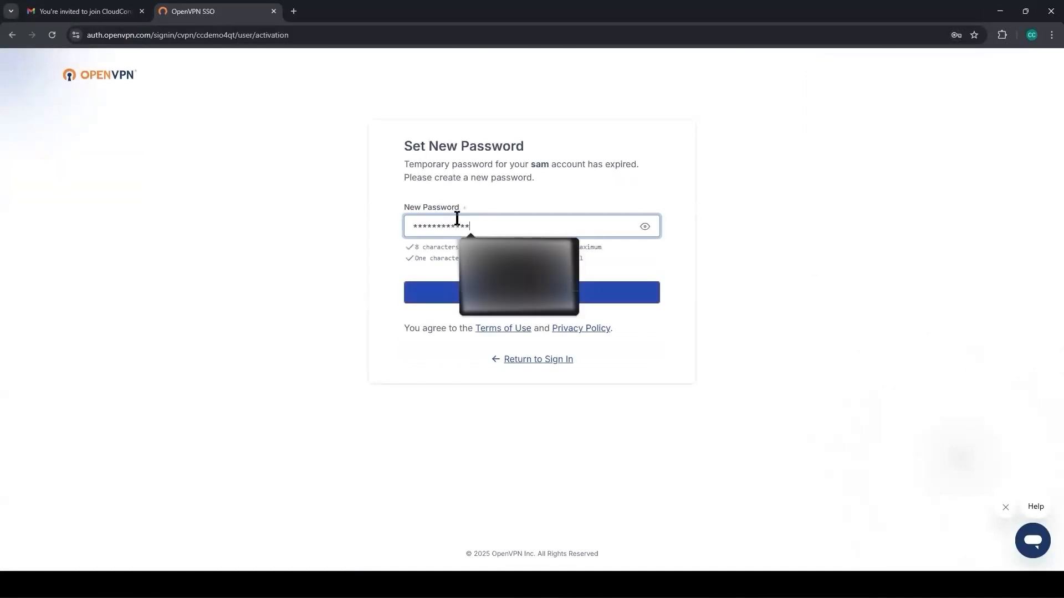
{"action": "left_click", "coordinate": [432, 293]}
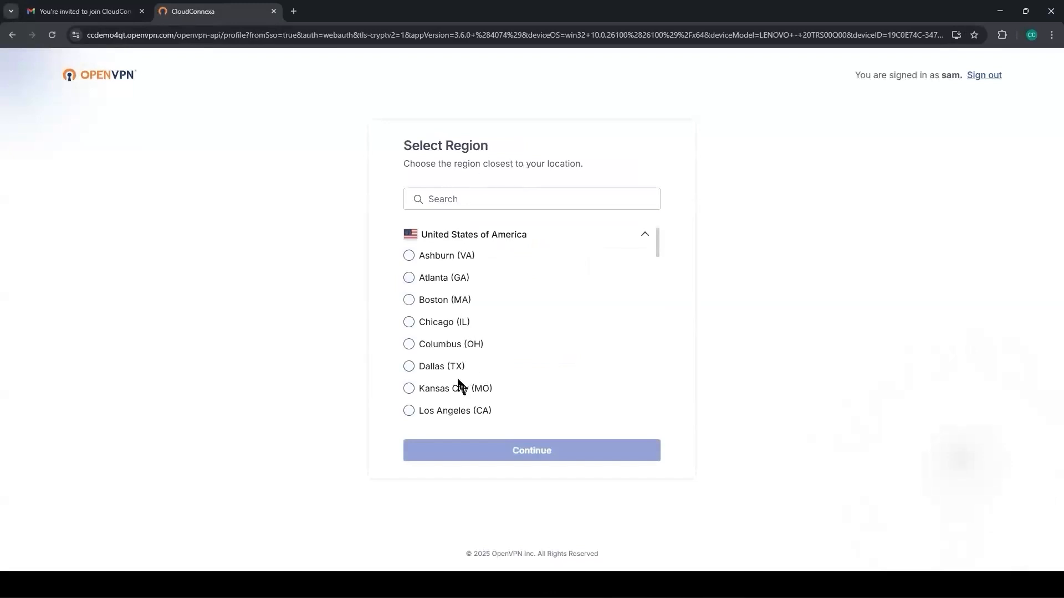
Choose the Chicago (IL) region and import the ccdemo4qt.openvpn.com profile into OpenVPN Connect
{"action": "left_click", "coordinate": [409, 323]}
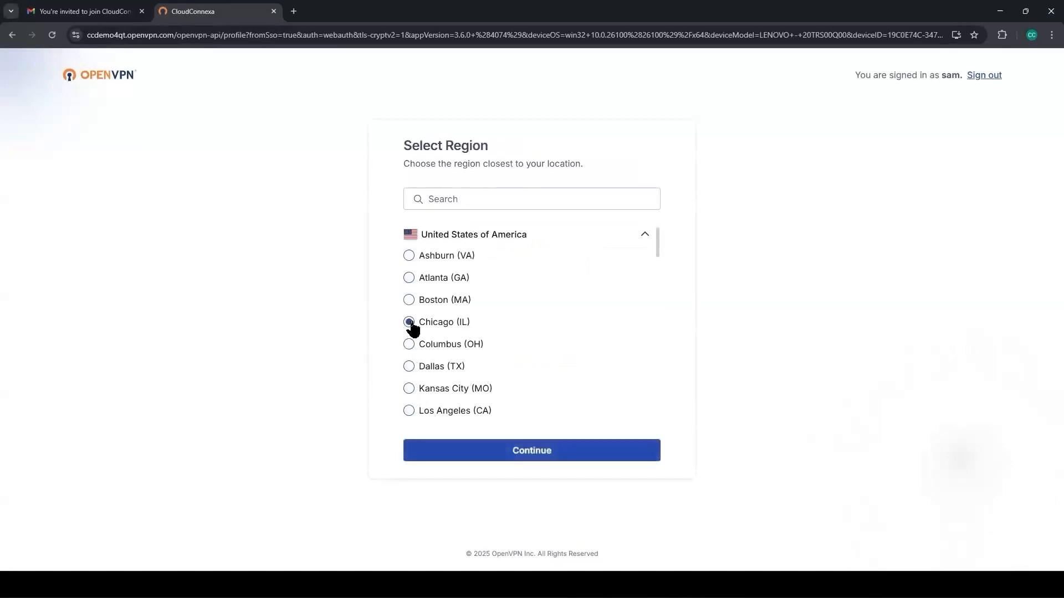
{"action": "left_click", "coordinate": [525, 458]}
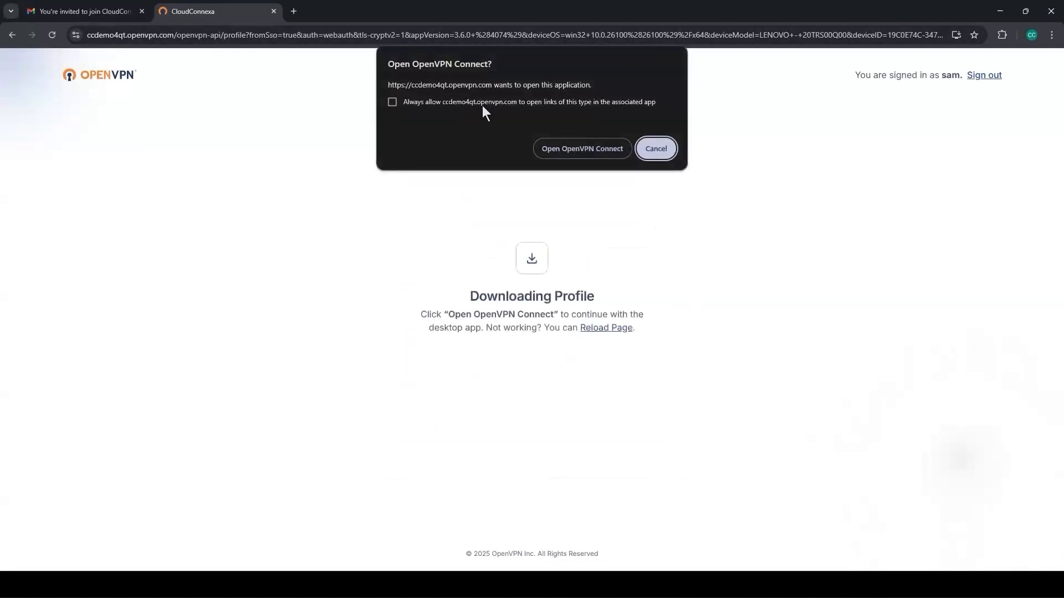
{"action": "left_click", "coordinate": [577, 147]}
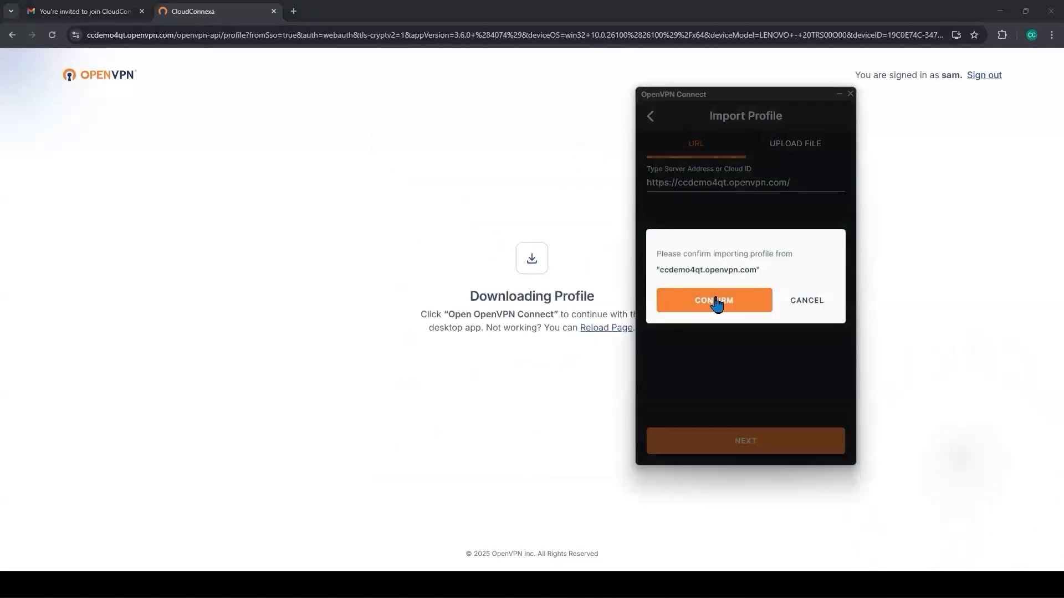
{"action": "left_click", "coordinate": [716, 304]}
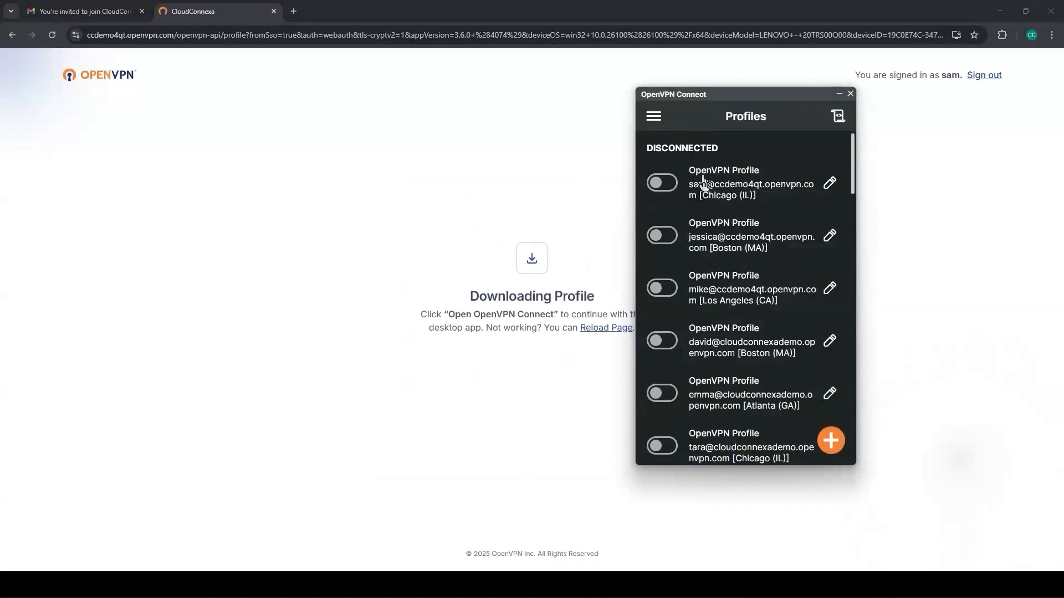
Connect the imported Chicago (IL) profile in OpenVPN Connect and refresh the Users page in the CloudConnexa admin portal
{"action": "left_click", "coordinate": [667, 190]}
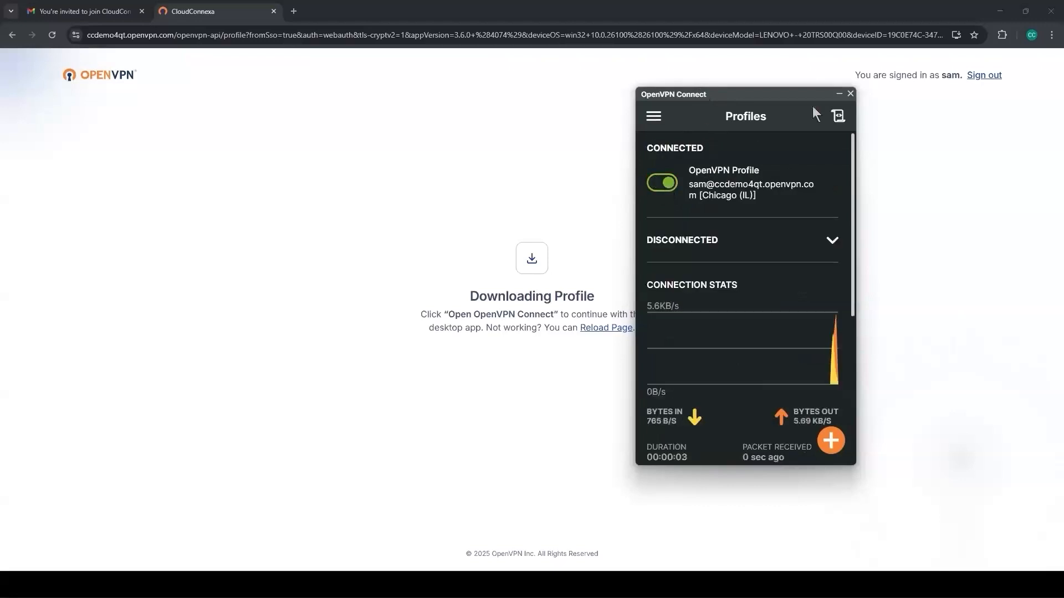
{"action": "left_click", "coordinate": [1000, 11]}
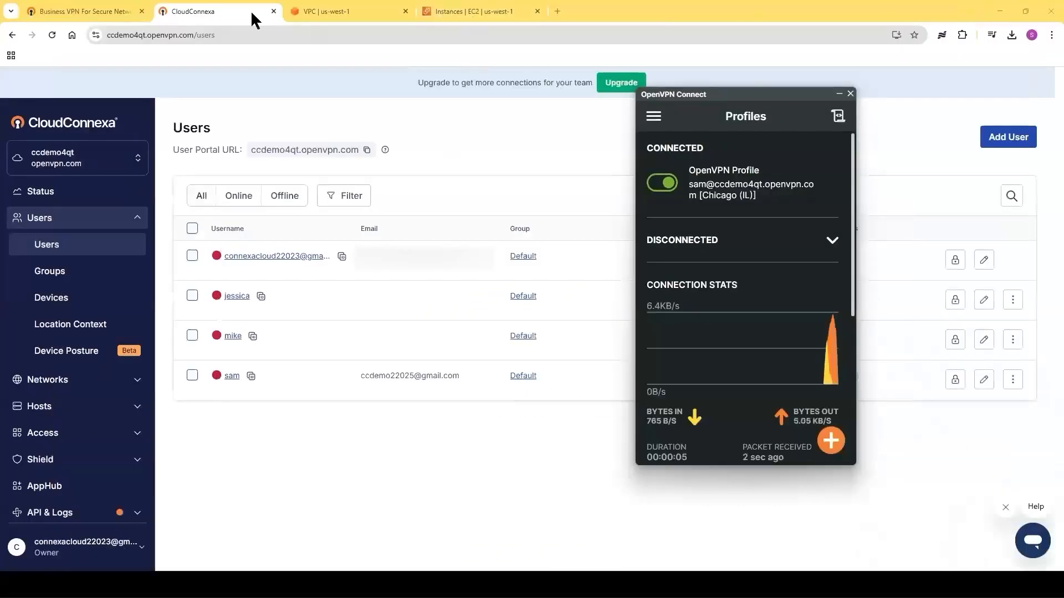
{"action": "left_click", "coordinate": [52, 35]}
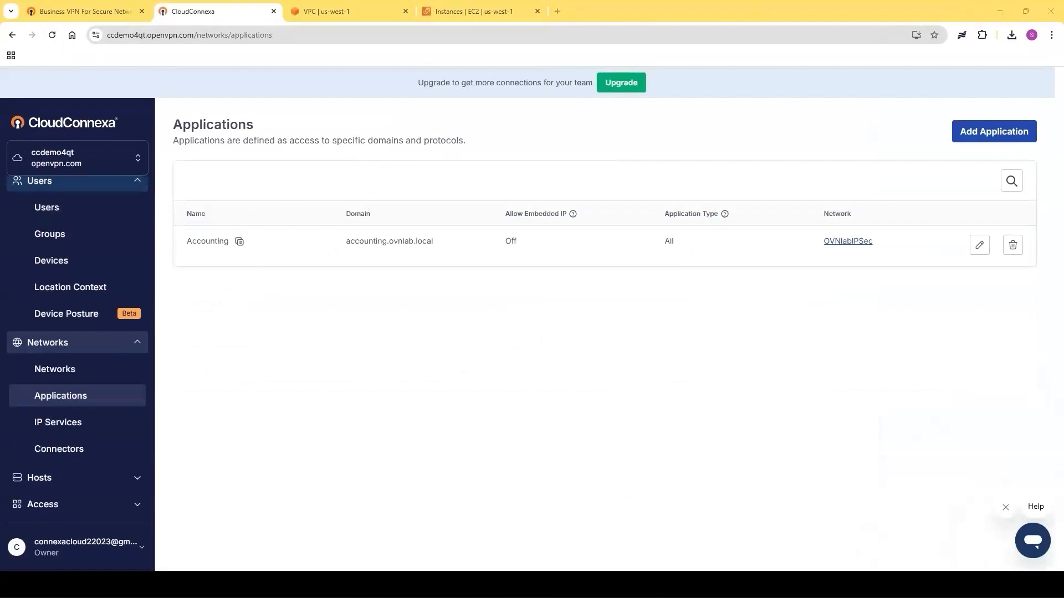
Switch to Command Prompt and test access to the Accounting application with ping accounting.ovnlab.local
{"action": "left_click", "coordinate": [605, 585]}
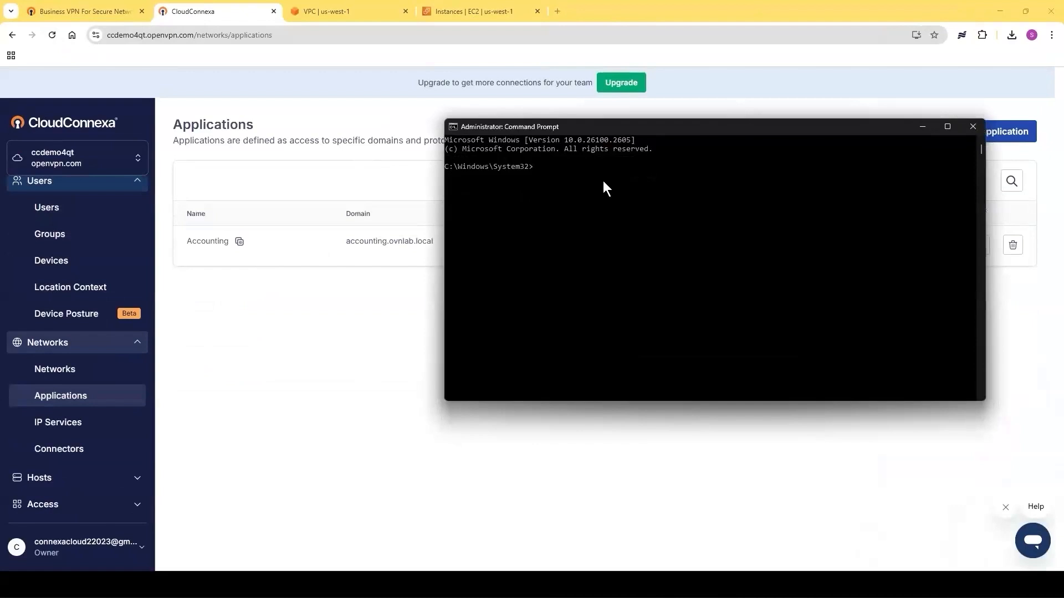
{"action": "type", "text": "ping accounting.ovnlab.local"}
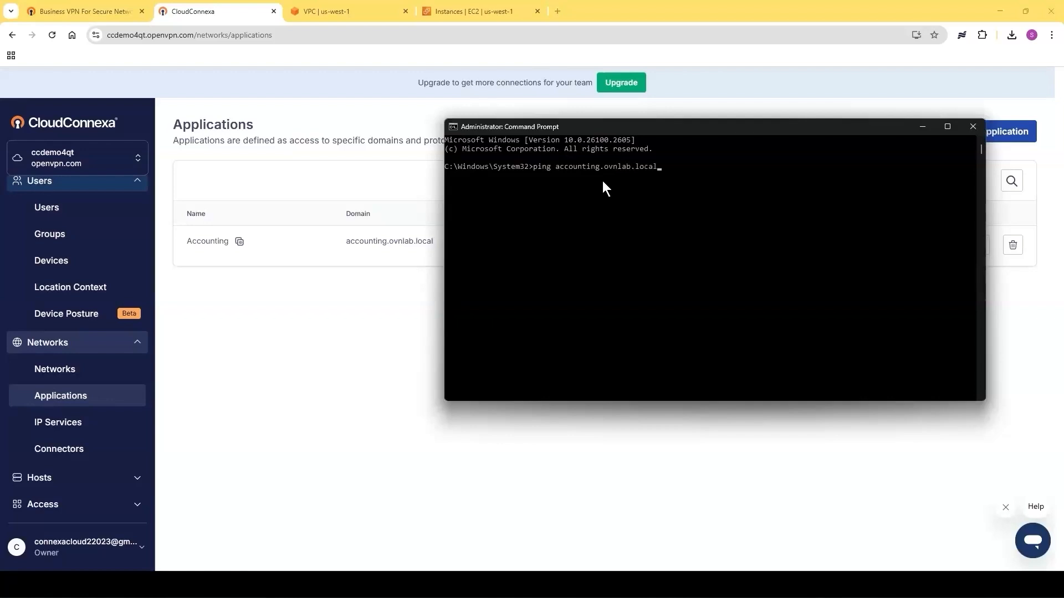
{"action": "key", "text": "Return"}
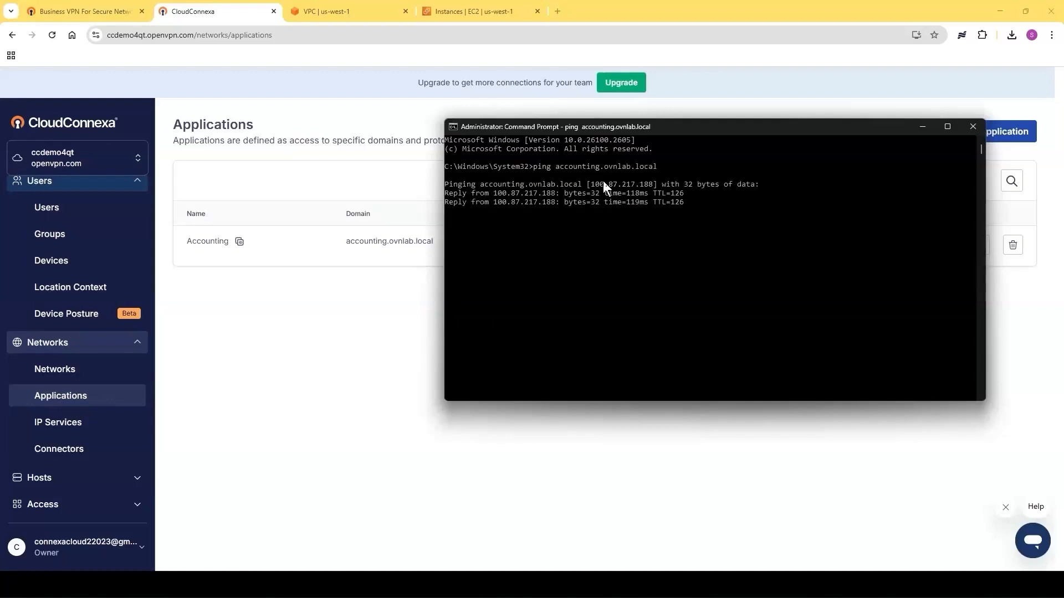
Start a continuous ping of the Accounting application with ping accounting.ovnlab.local -t
{"action": "key", "text": "Up"}
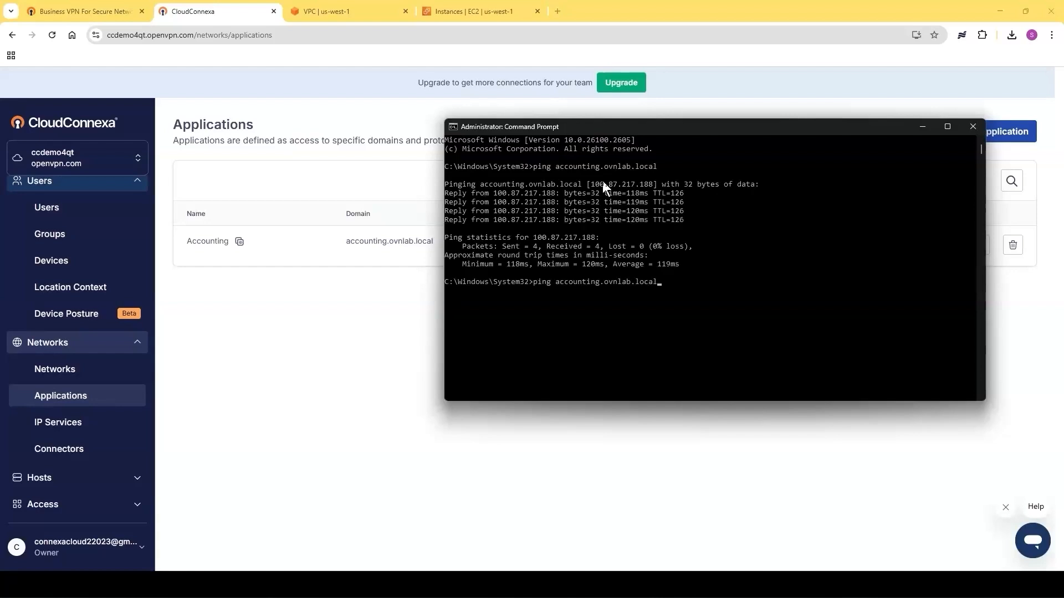
{"action": "type", "text": "-t"}
{"action": "key", "text": "Return"}
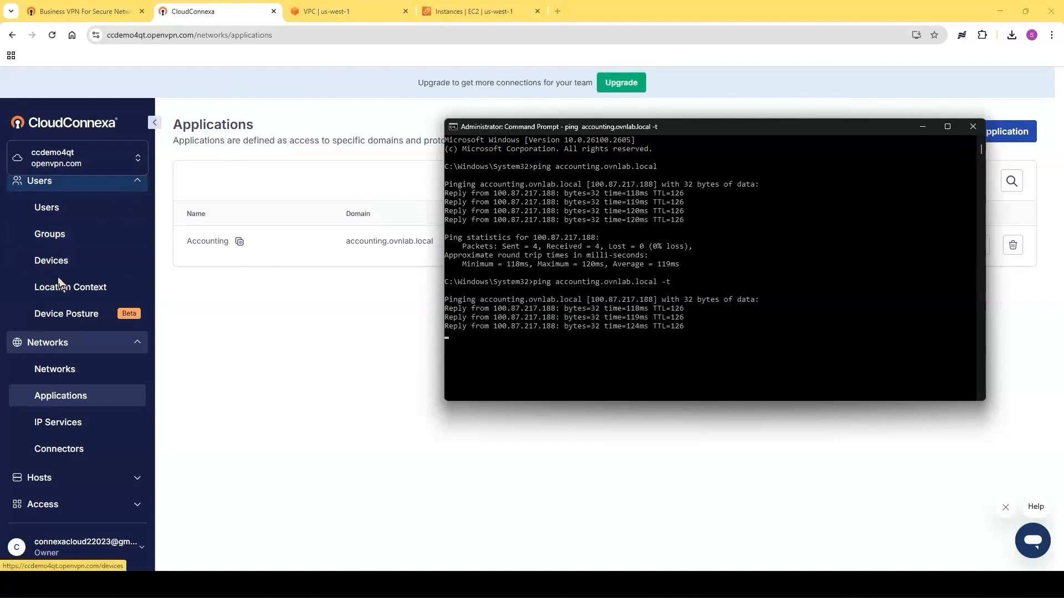
Open the Connectors page in CloudConnexa and arrange the browser side by side with the running ping
{"action": "left_click", "coordinate": [65, 454]}
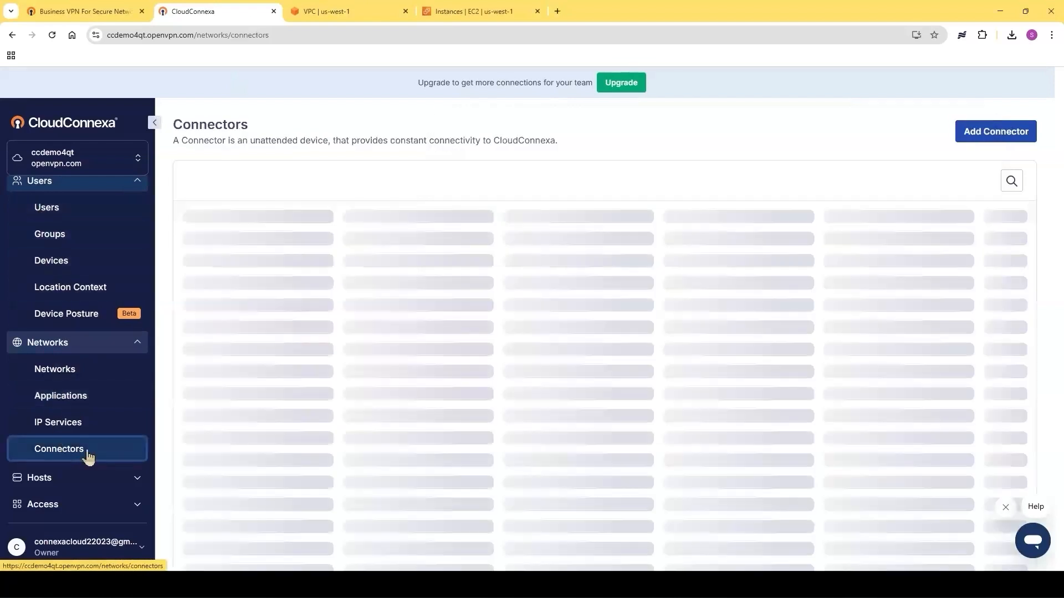
{"action": "mouse_move", "coordinate": [730, 596]}
{"action": "mouse_move", "coordinate": [1025, 11]}
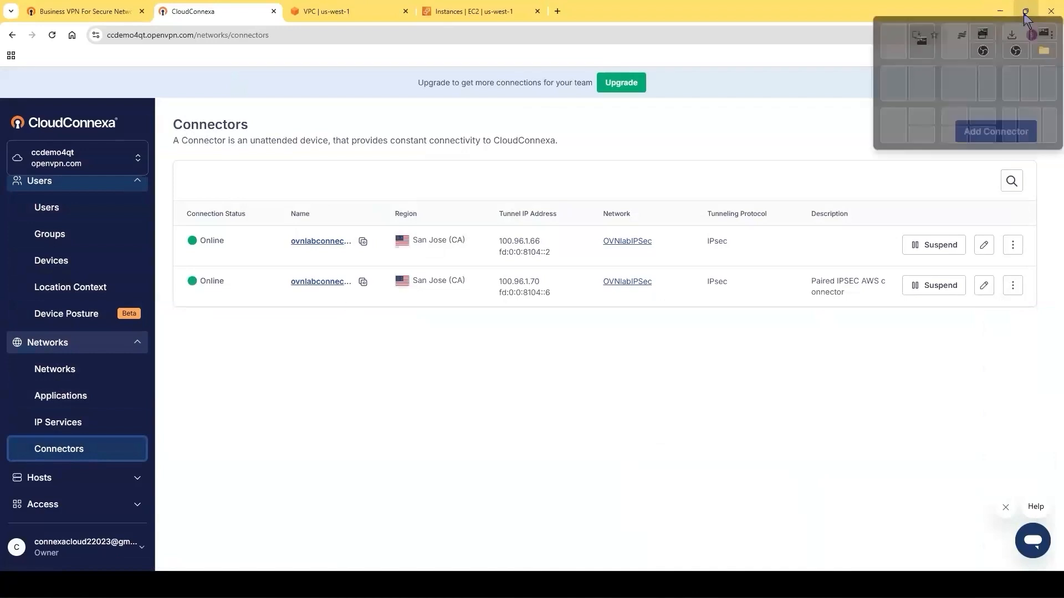
{"action": "left_click", "coordinate": [893, 44]}
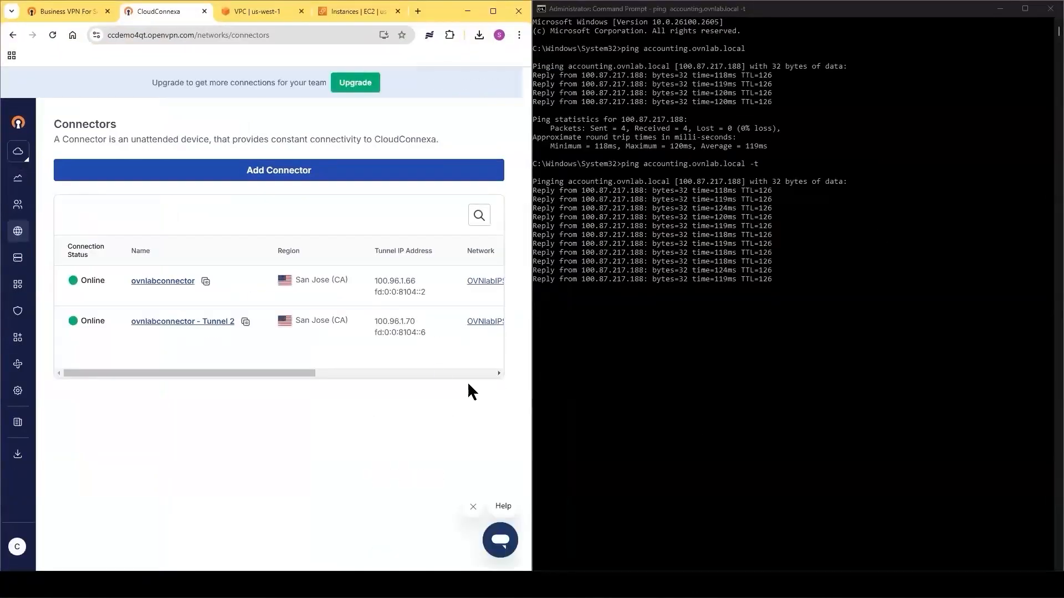
Suspend the first IPsec connector, ovnlabconnector, and check both tunnels' connection status during the running ping
{"action": "left_click_drag", "start_coordinate": [294, 372], "coordinate": [445, 359]}
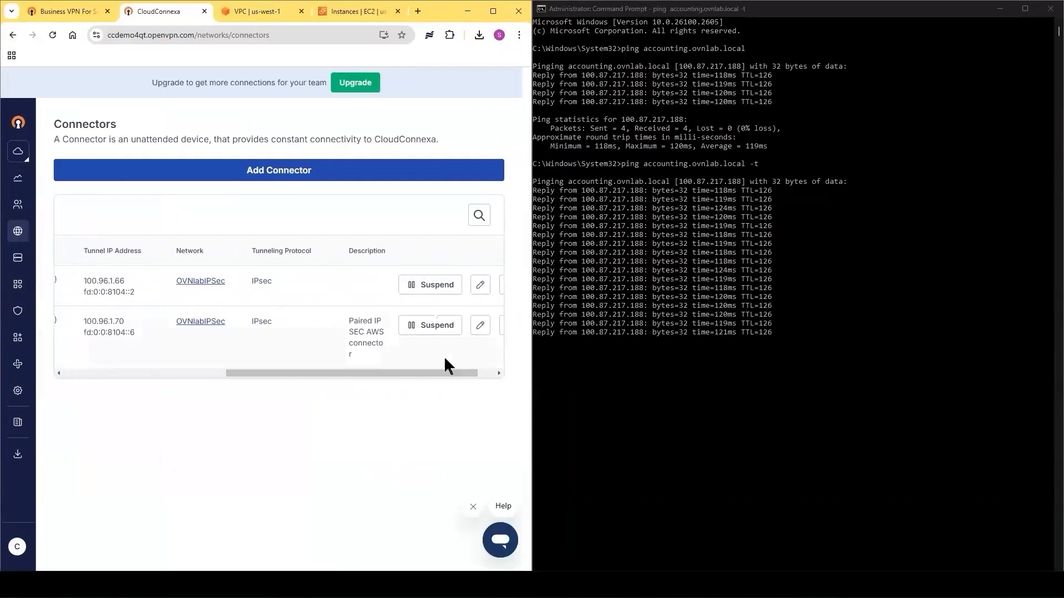
{"action": "left_click", "coordinate": [424, 287]}
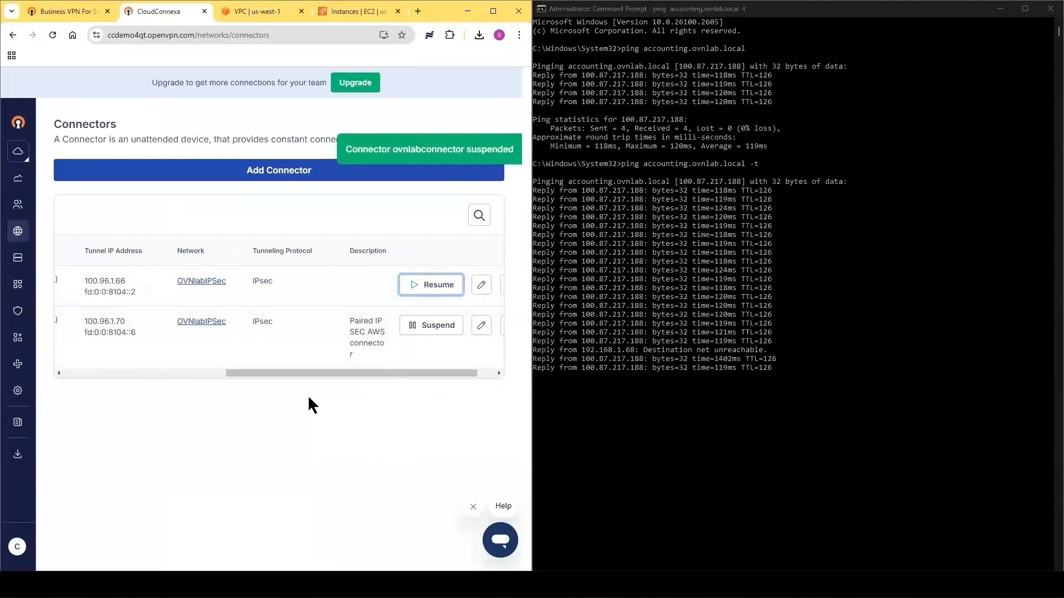
{"action": "left_click_drag", "start_coordinate": [308, 371], "coordinate": [129, 377]}
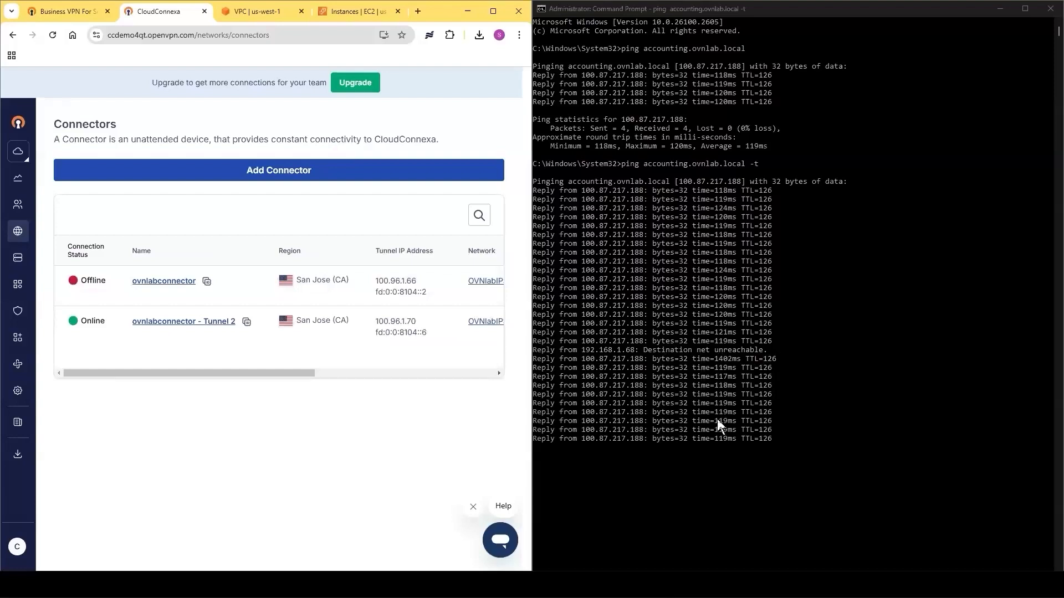
Resume the suspended ovnlabconnector tunnel
{"action": "left_click_drag", "start_coordinate": [297, 374], "coordinate": [469, 375]}
{"action": "left_click", "coordinate": [413, 289]}
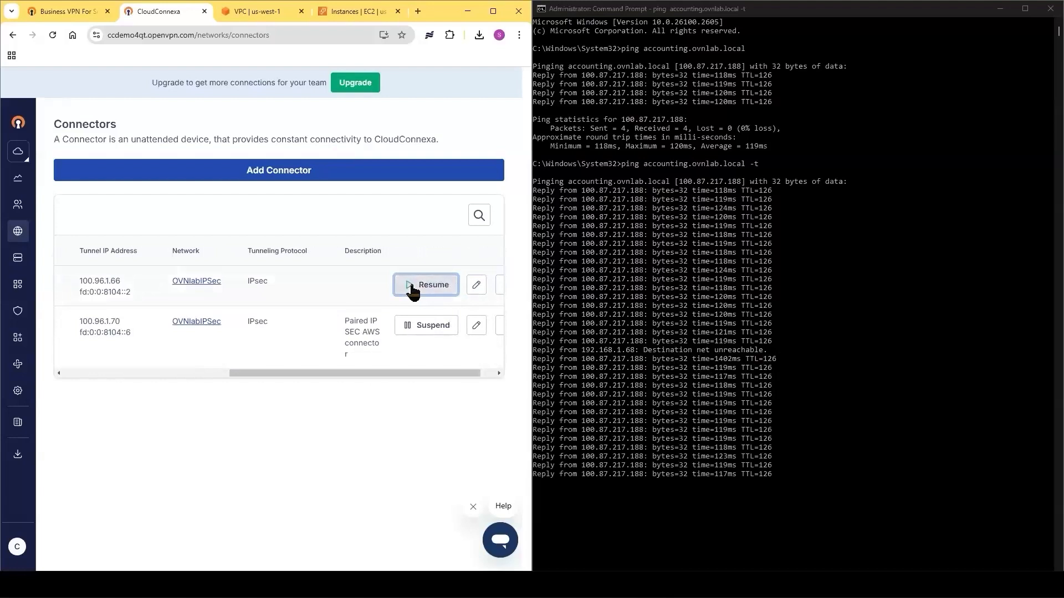